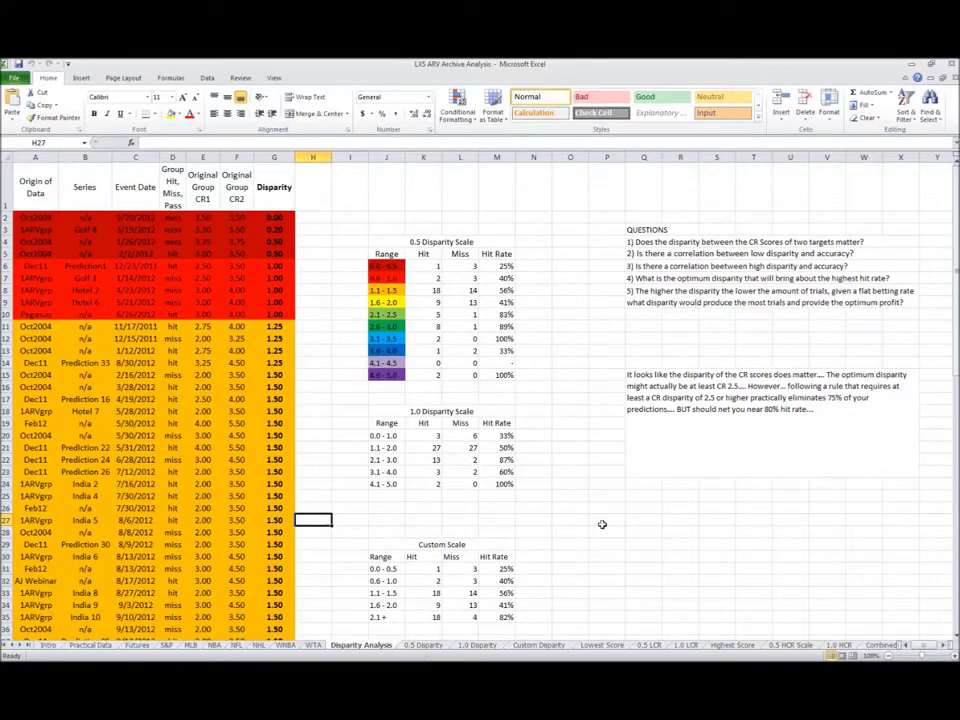
Step: Review the disparity conclusion note and the Custom Scale table's 2.1 + range
left_click(679, 402)
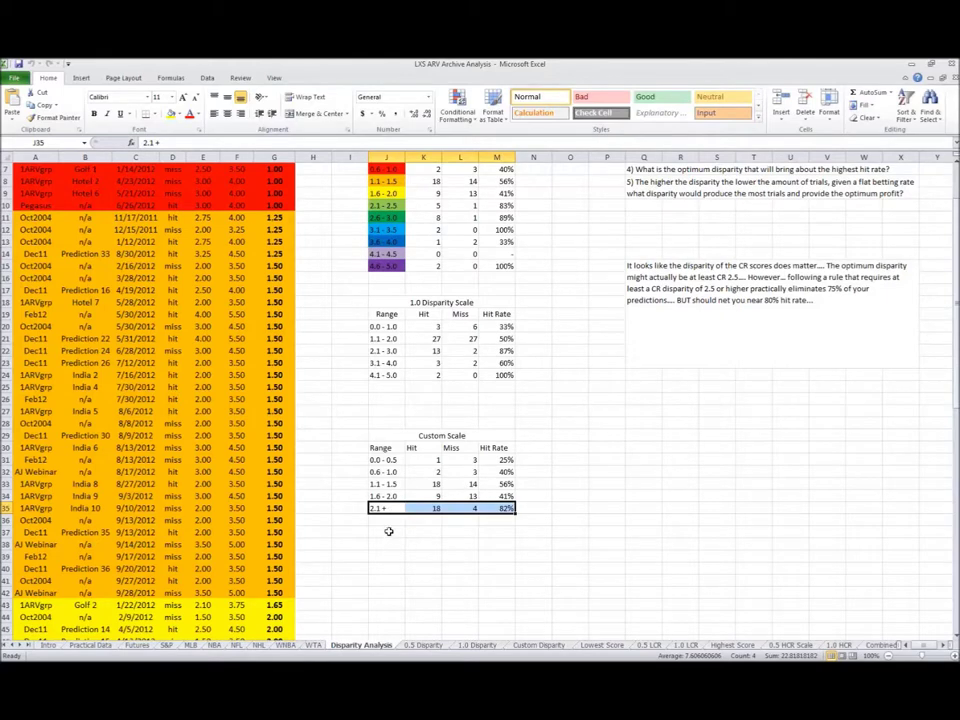
left_click(388, 531)
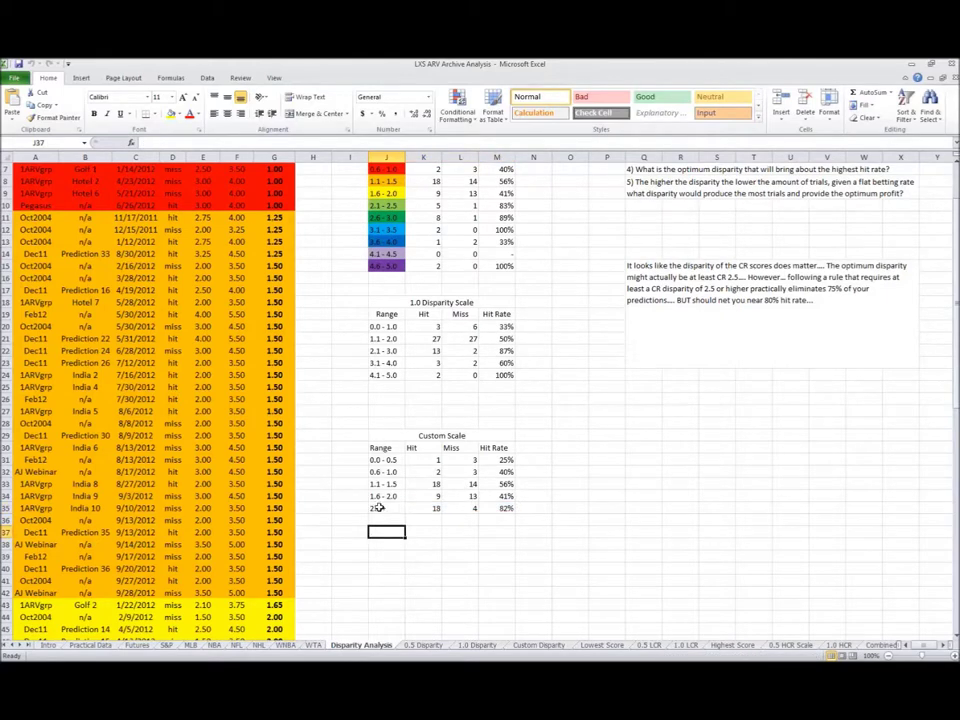
left_click(394, 508)
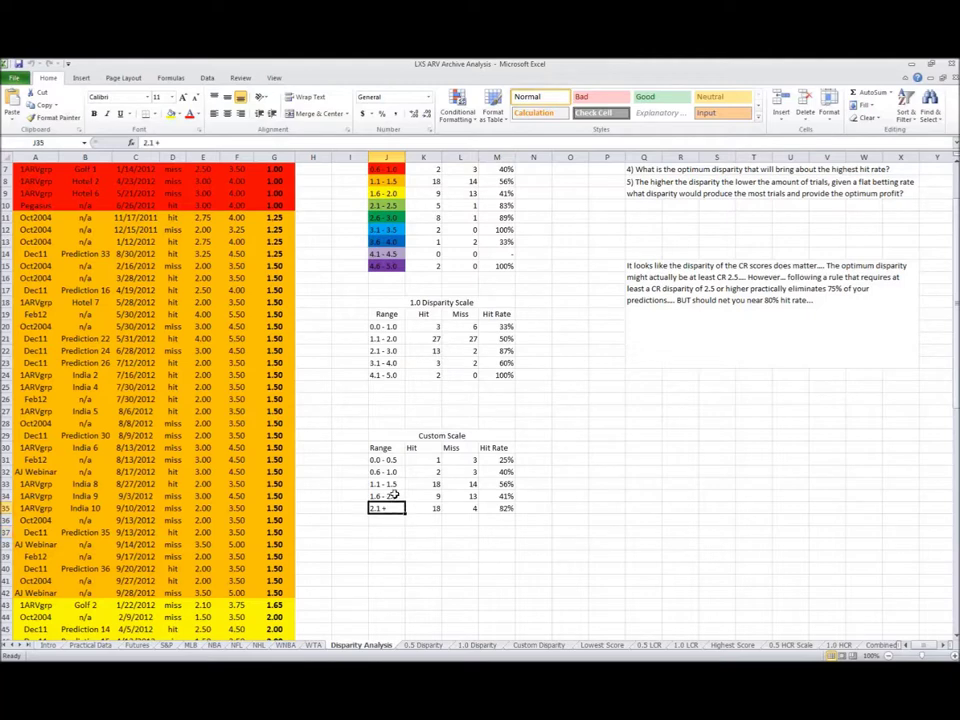
scroll(394, 496, "down", 1)
scroll(394, 400, "up", 1)
left_click_drag(386, 193, 462, 193)
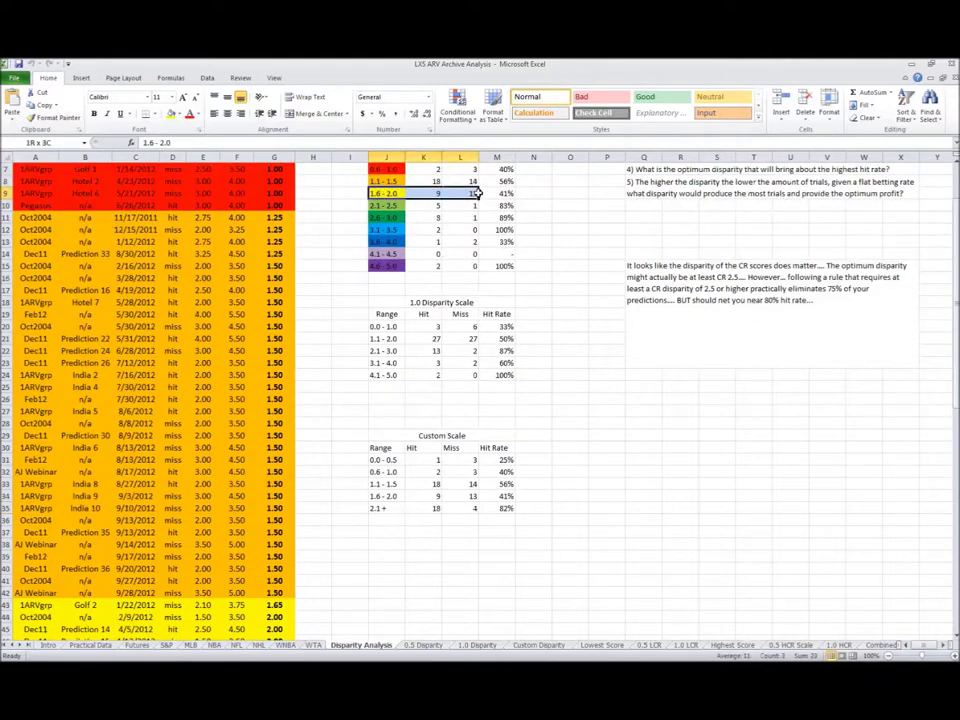
scroll(375, 280, "down", 9)
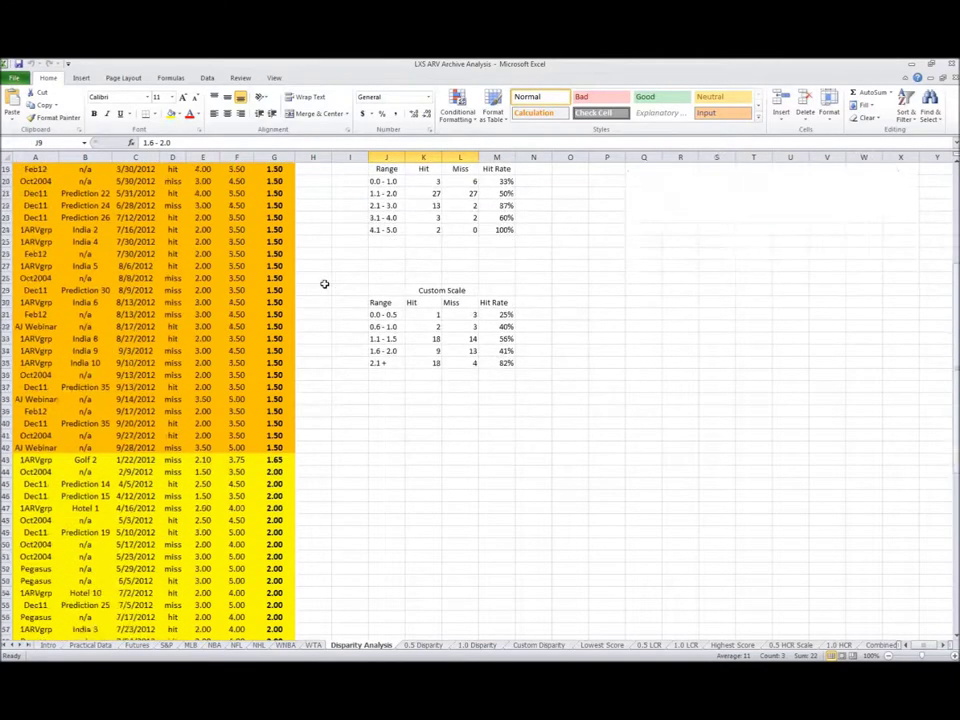
scroll(280, 300, "down", 6)
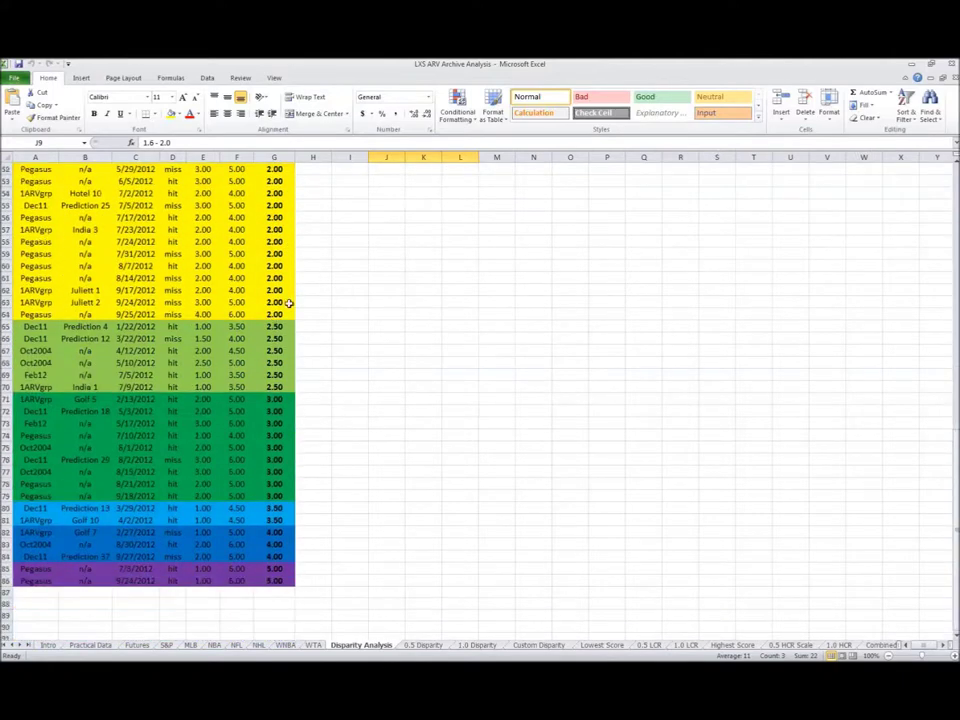
scroll(258, 386, "up", 2)
Step: Select the 2.50 disparity values in column G and the 2.1 + Custom Scale row
left_click_drag(274, 399, 277, 457)
scroll(463, 461, "up", 3)
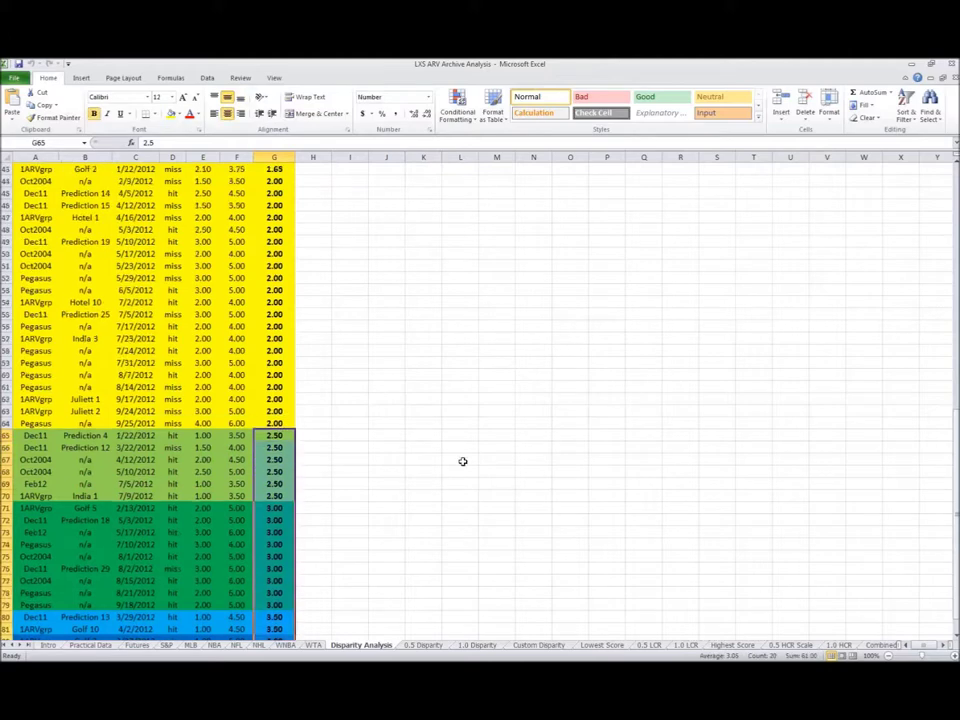
scroll(481, 452, "up", 10)
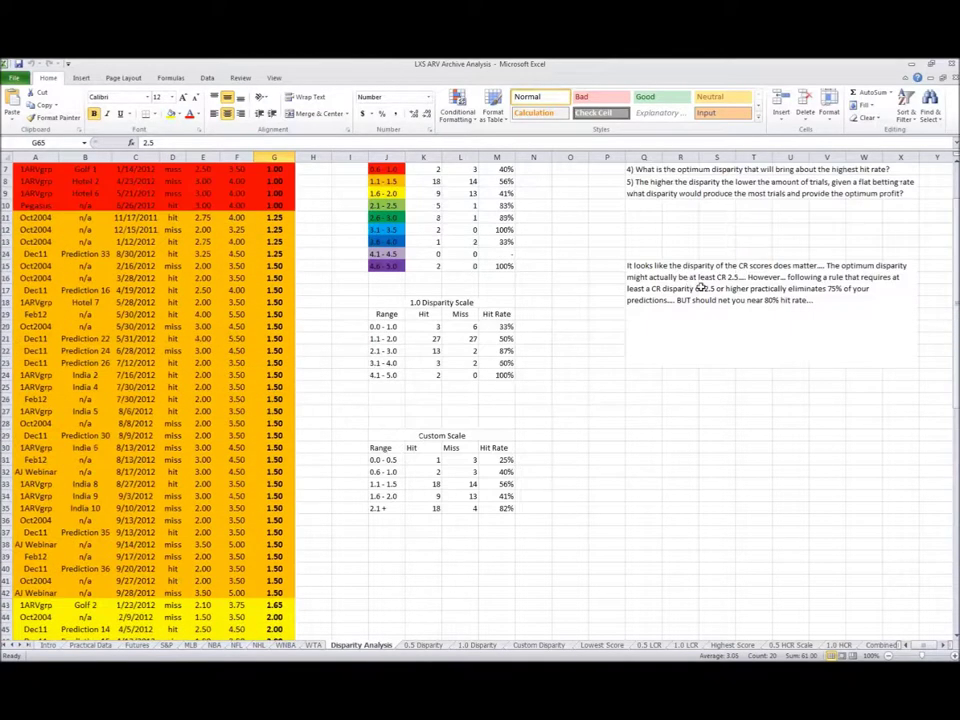
left_click_drag(375, 508, 508, 499)
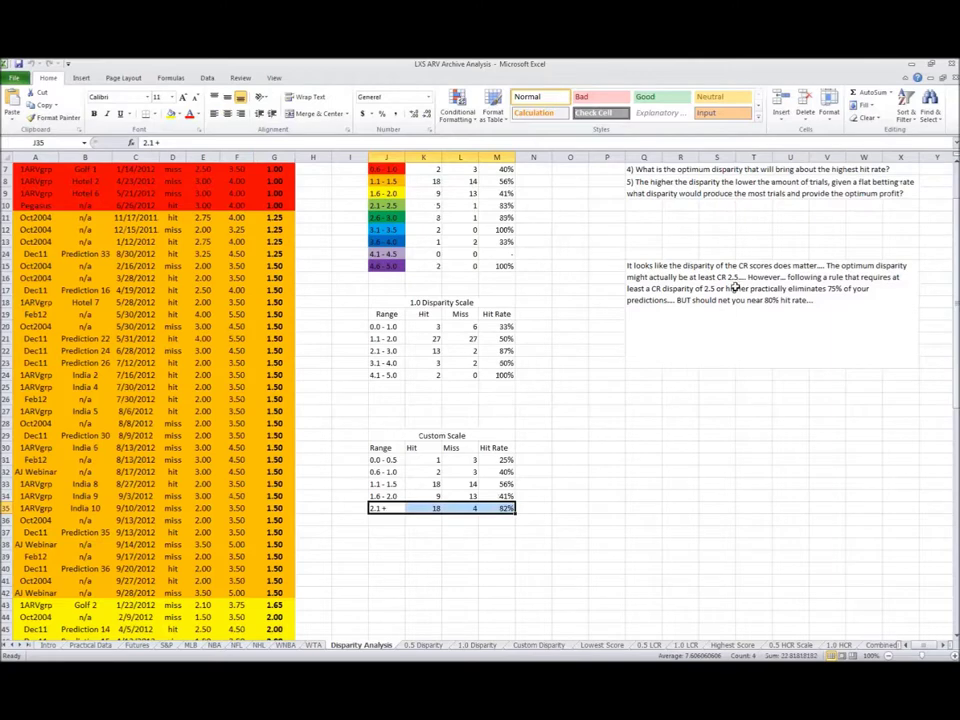
left_click(430, 555)
left_click_drag(387, 509, 510, 508)
left_click(640, 449)
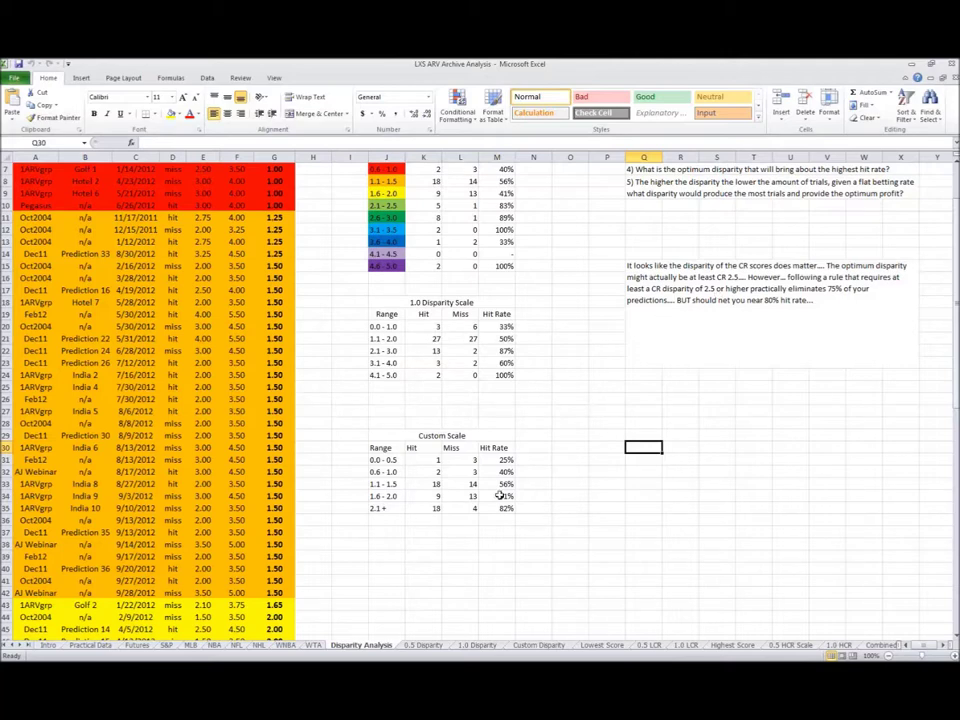
scroll(498, 486, "up", 2)
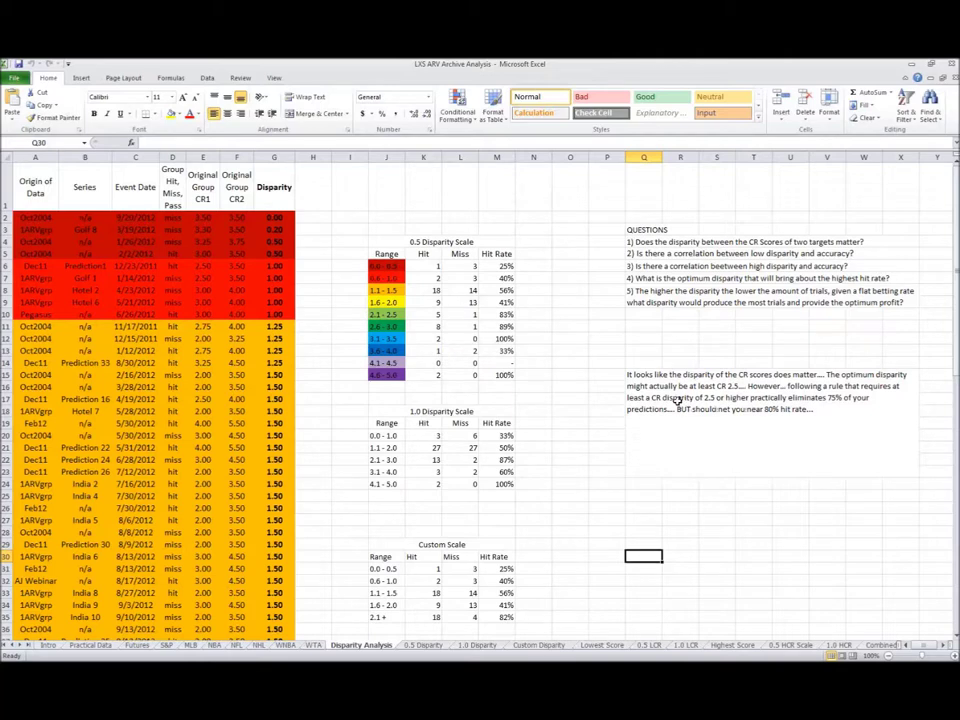
Step: Check the note's wording about eliminating 75% of predictions, leaving it unchanged
double_click(786, 398)
left_click_drag(759, 399, 808, 403)
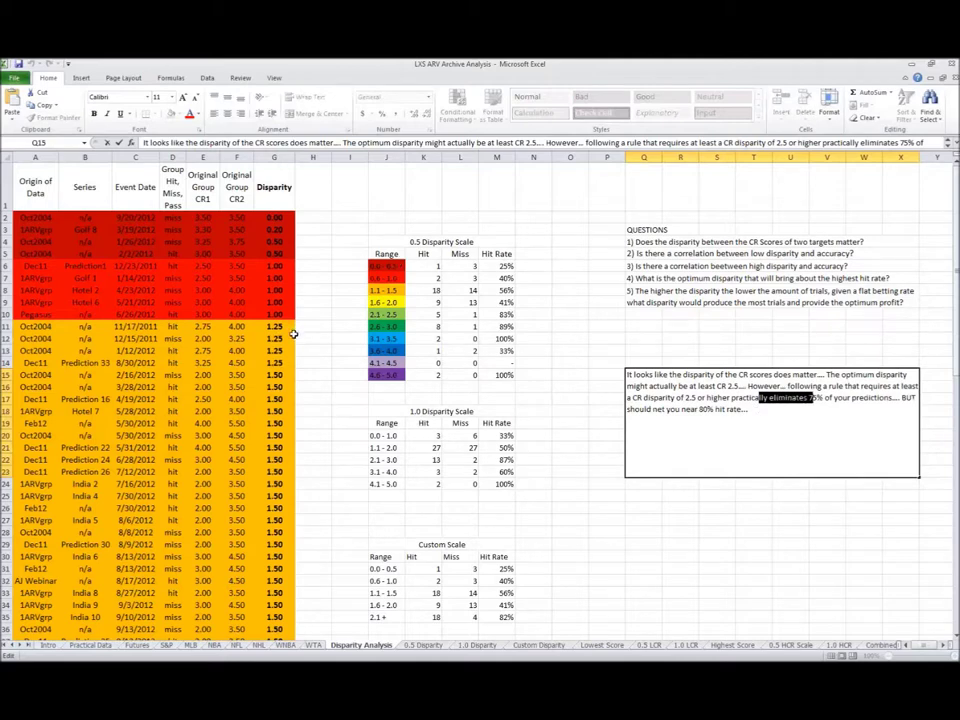
key("Right")
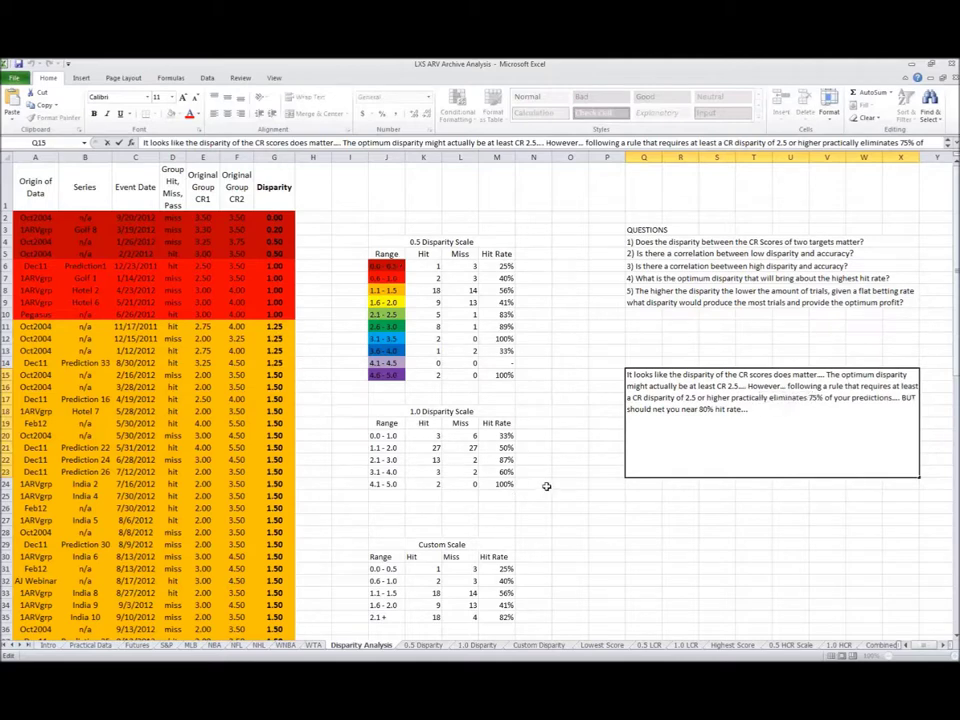
left_click(546, 486)
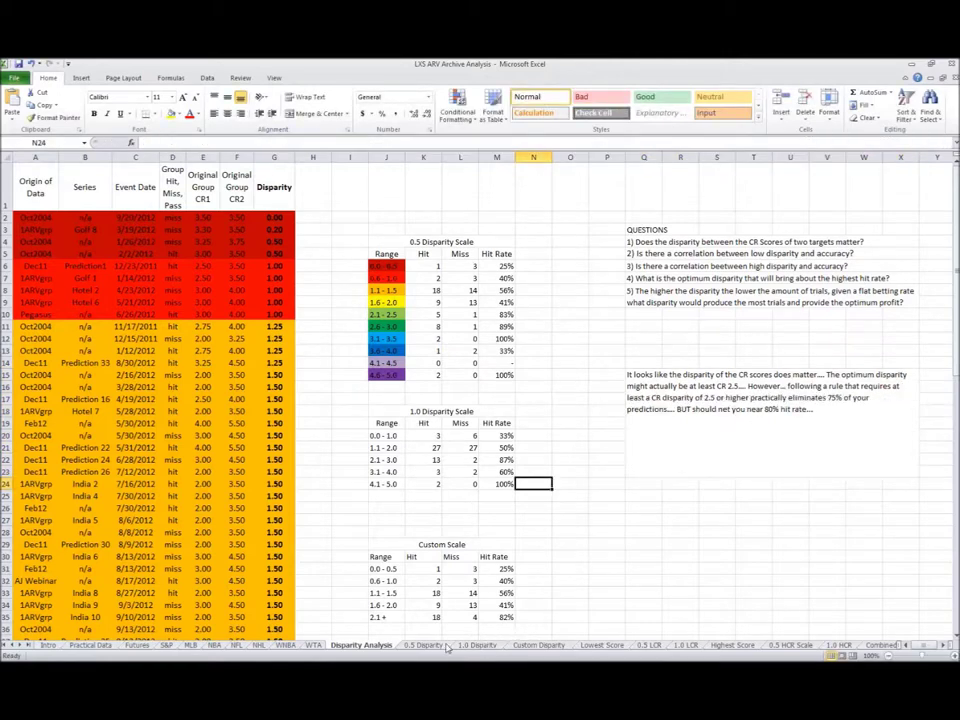
left_click(542, 571)
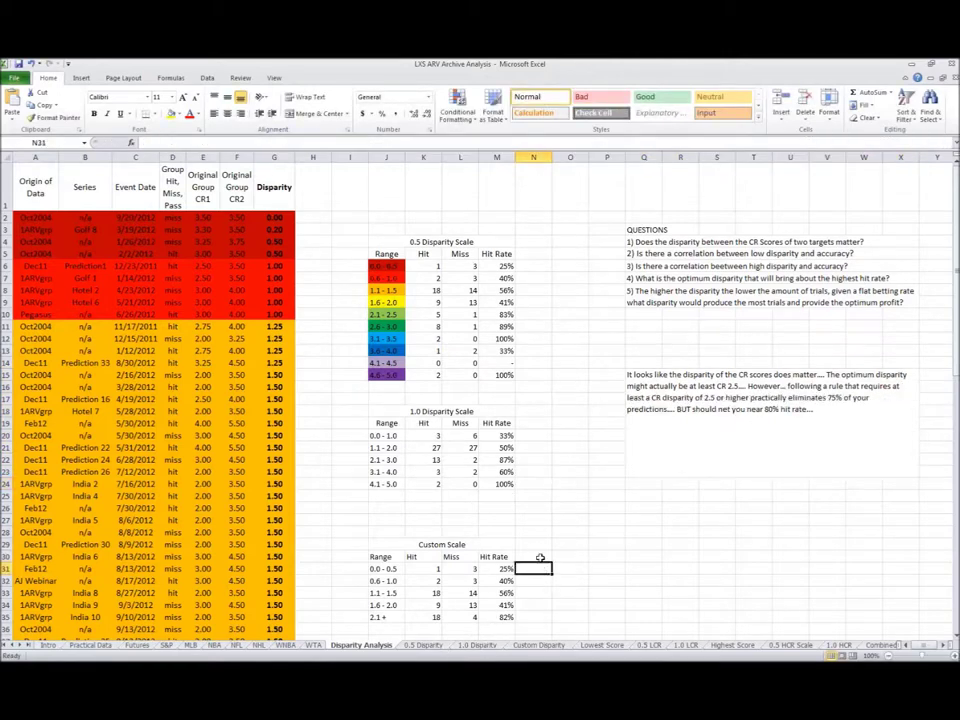
scroll(540, 546, "down", 4)
scroll(541, 545, "up", 1)
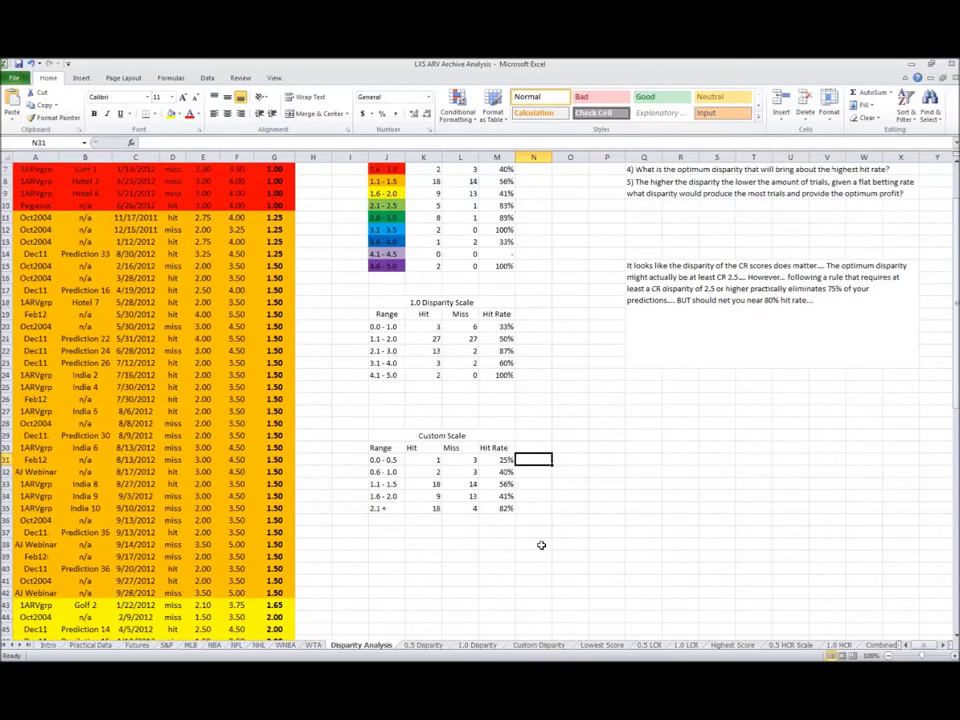
scroll(541, 545, "up", 2)
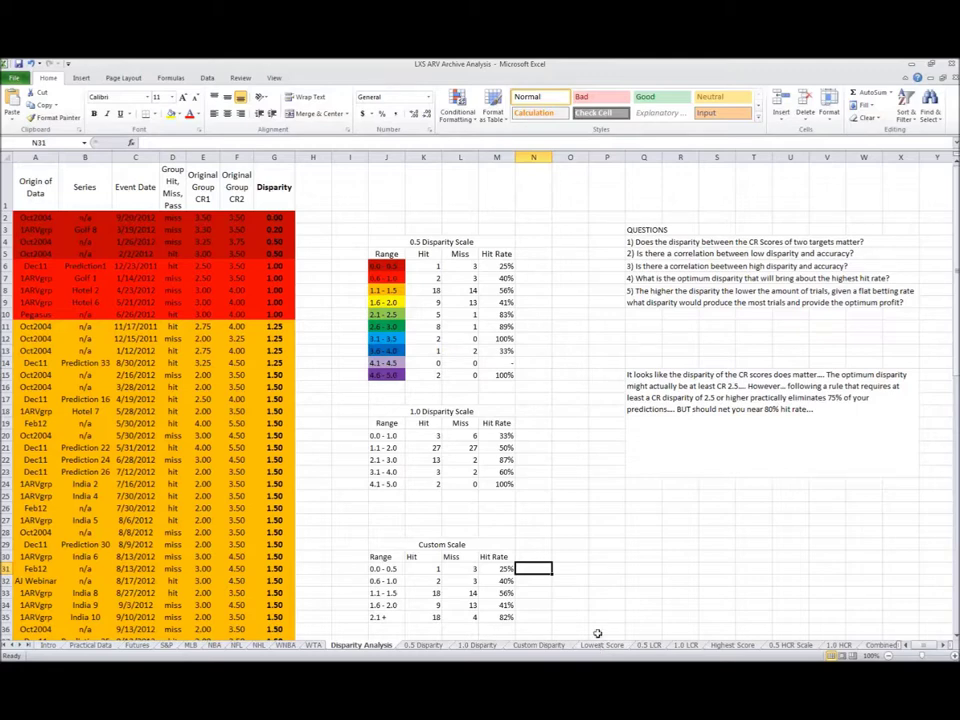
left_click(598, 591)
scroll(597, 590, "down", 3)
scroll(597, 590, "up", 2)
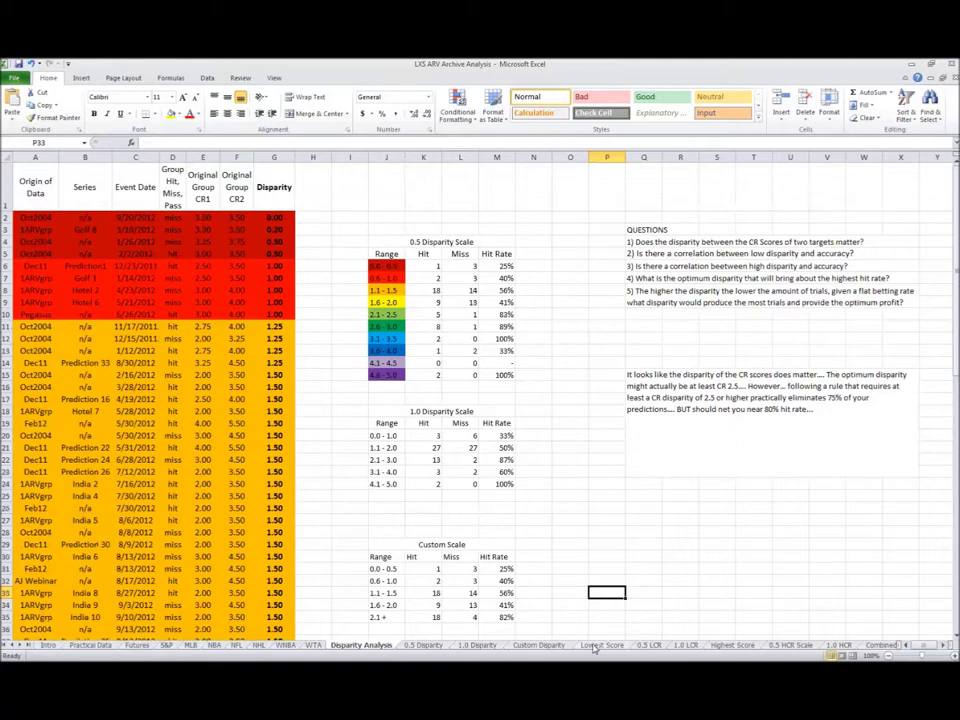
left_click(645, 624)
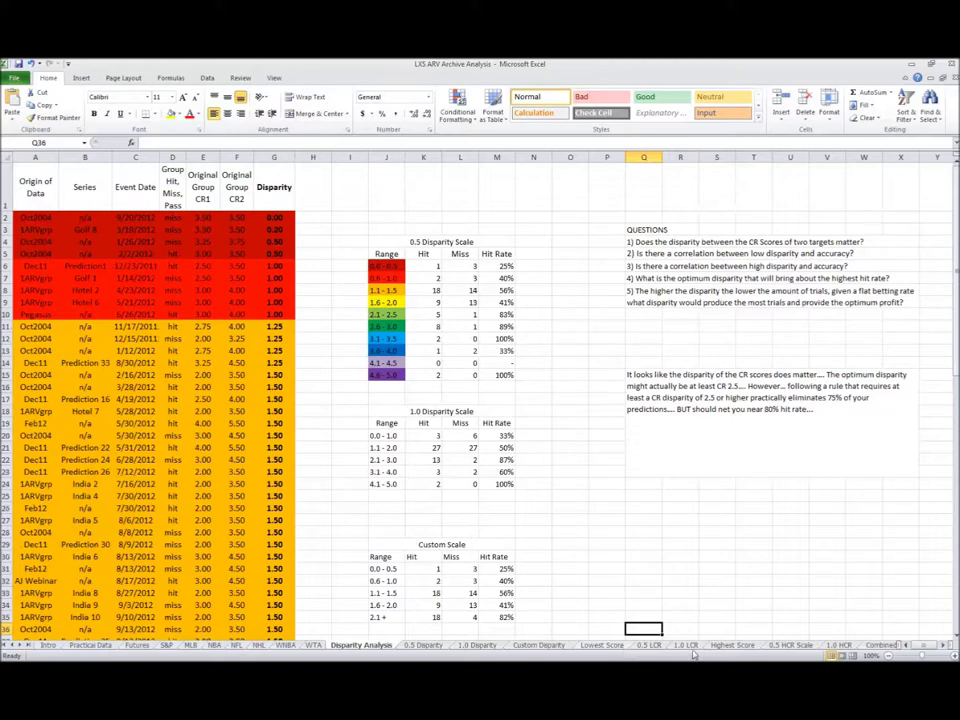
Step: On the Lowest Score sheet, hide the Disparity column and select columns F through H
left_click(614, 646)
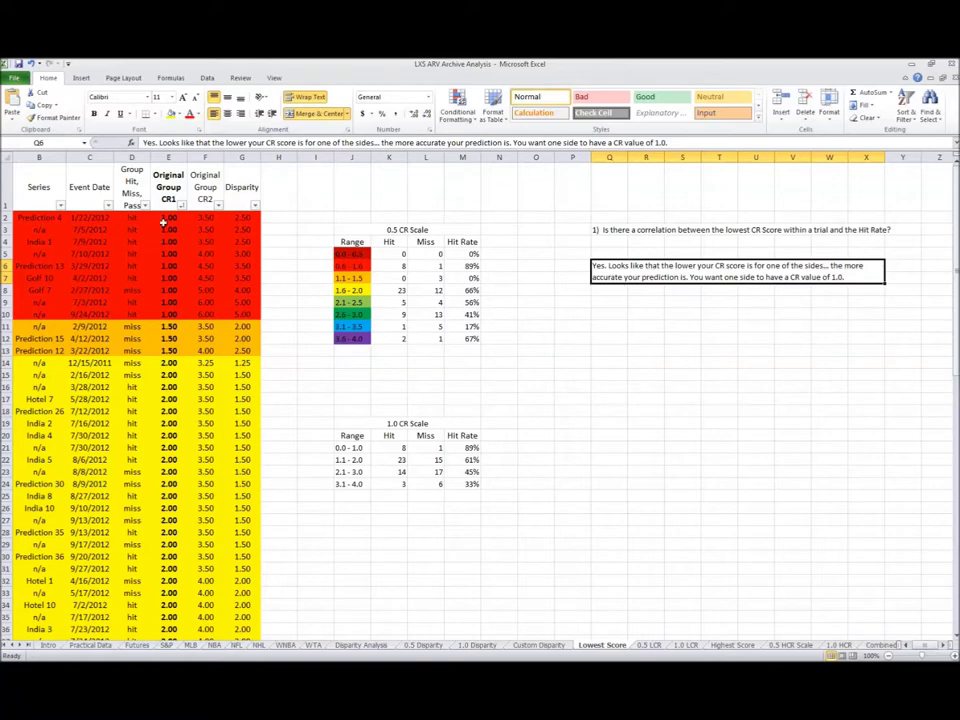
left_click_drag(166, 218, 175, 320)
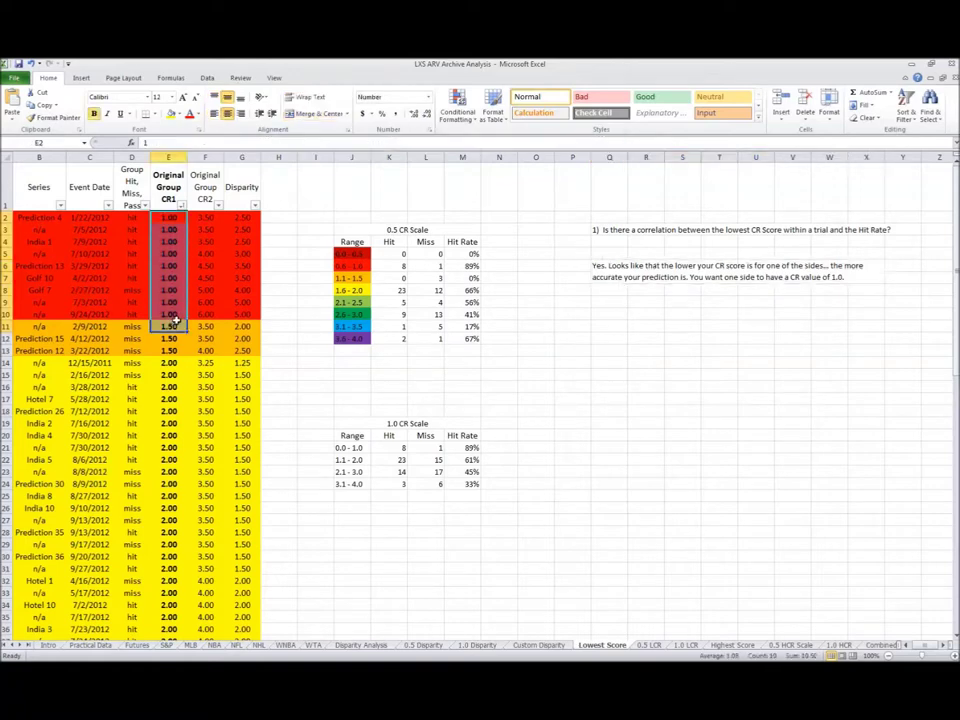
key("ctrl+End")
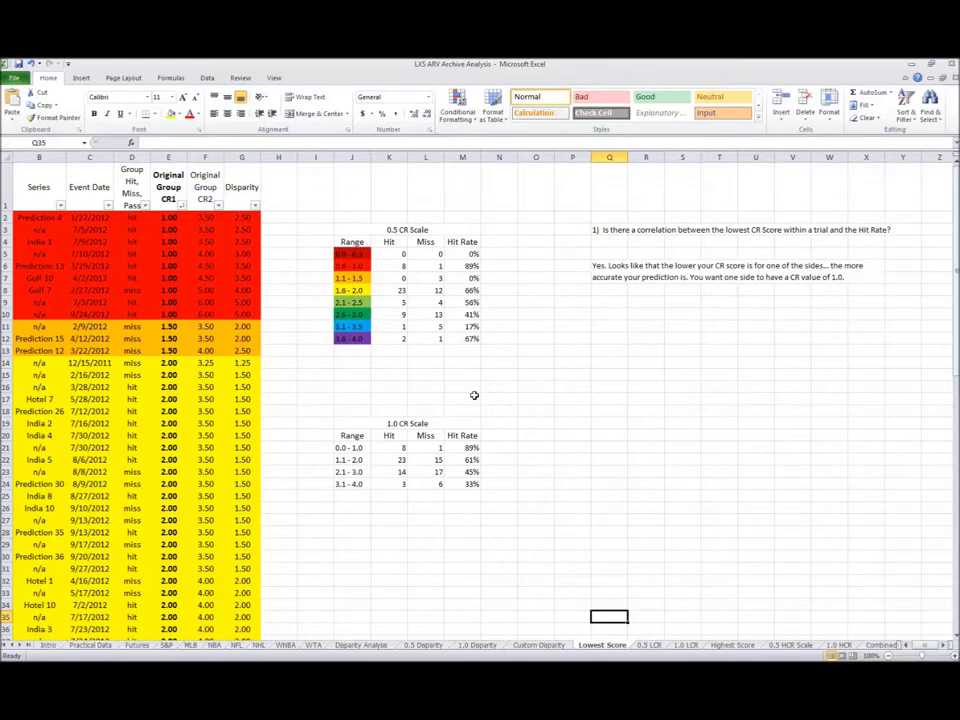
left_click_drag(348, 447, 428, 484)
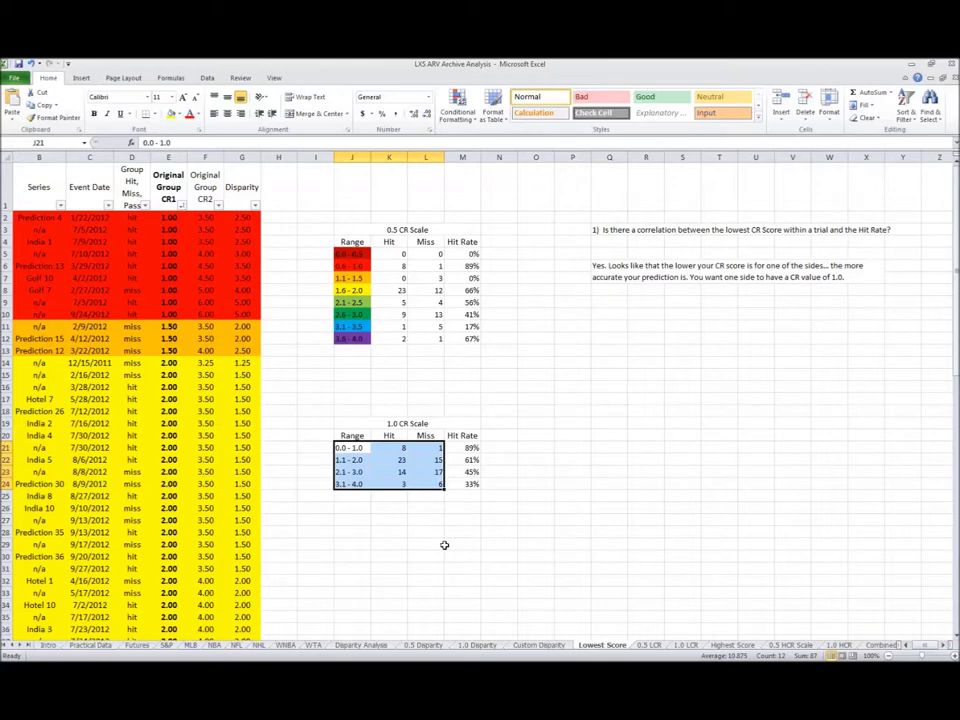
key("ctrl+z")
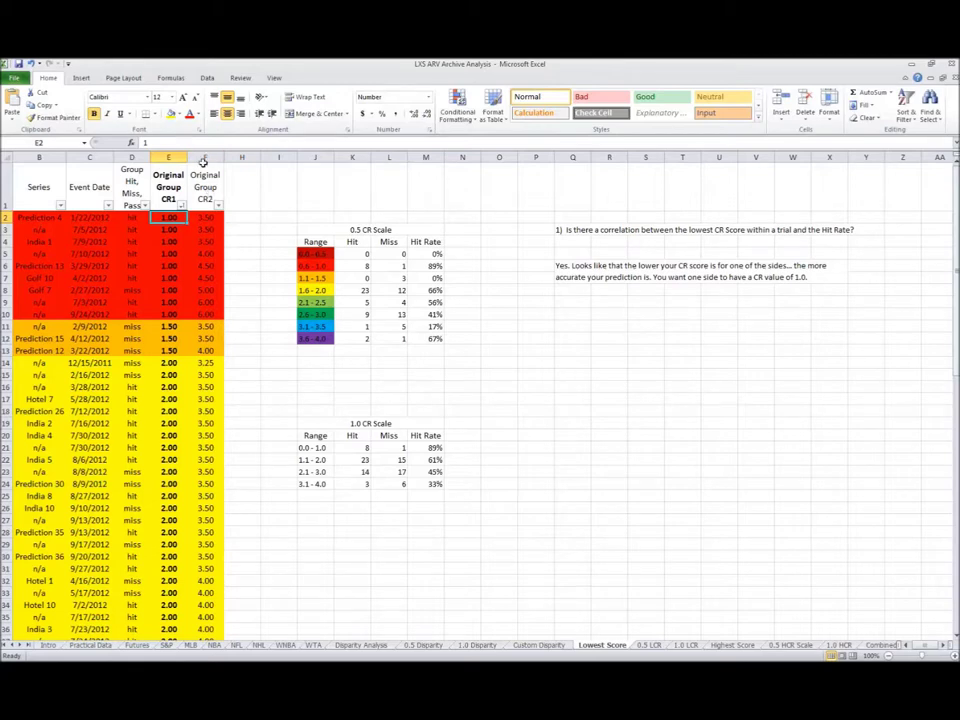
left_click_drag(204, 156, 243, 157)
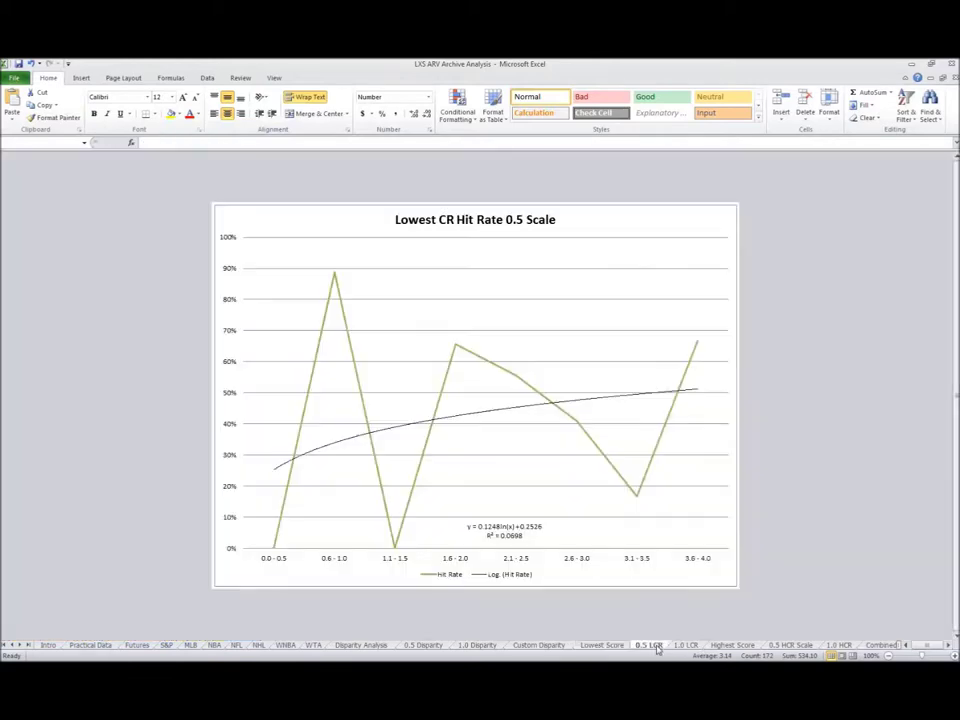
Step: Compare the 0.5 LCR and 1.0 LCR hit-rate charts against the Lowest Score data
left_click(648, 645)
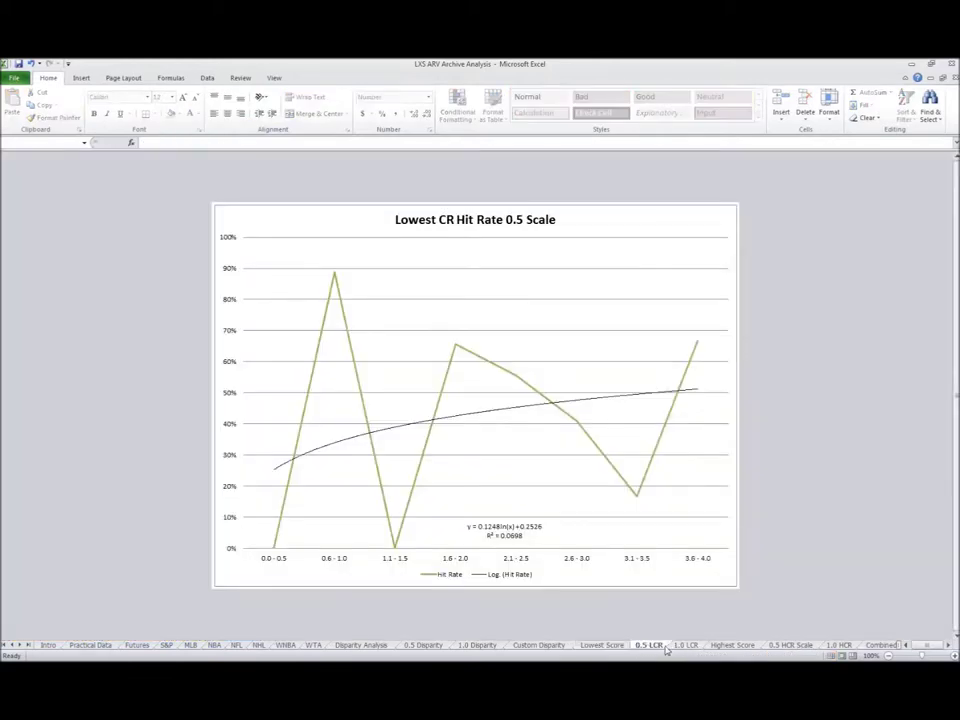
left_click(602, 645)
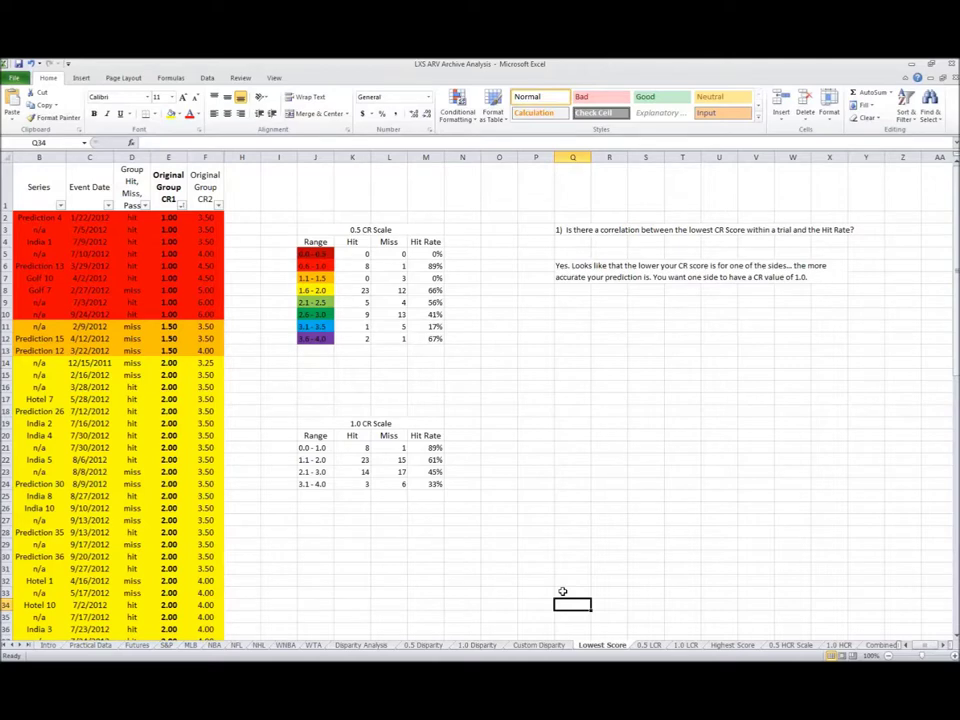
left_click(649, 645)
left_click(685, 645)
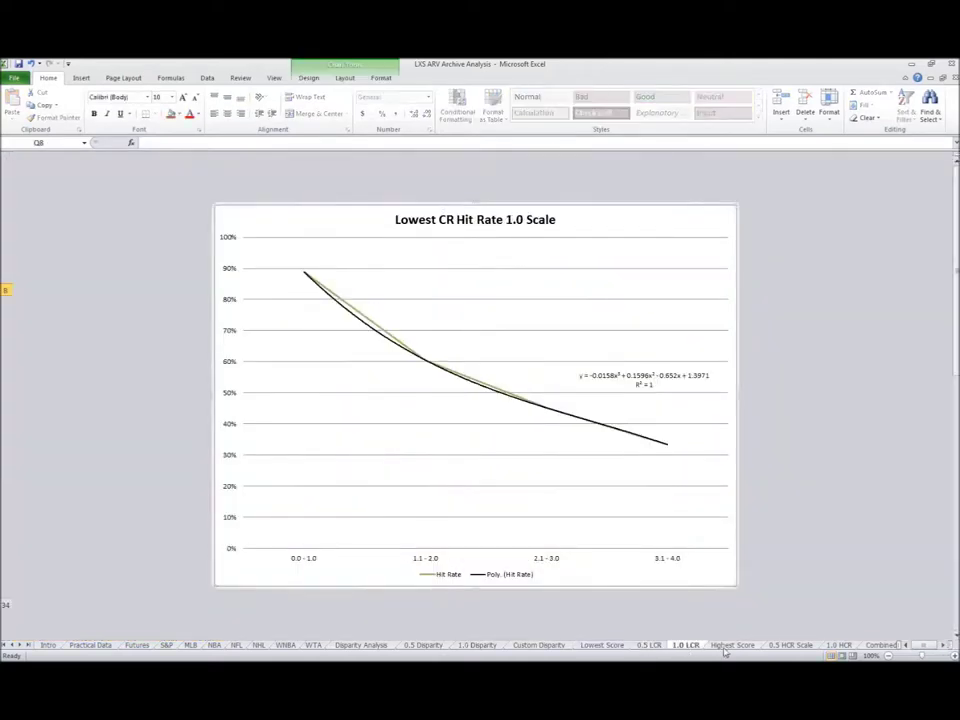
left_click(733, 645)
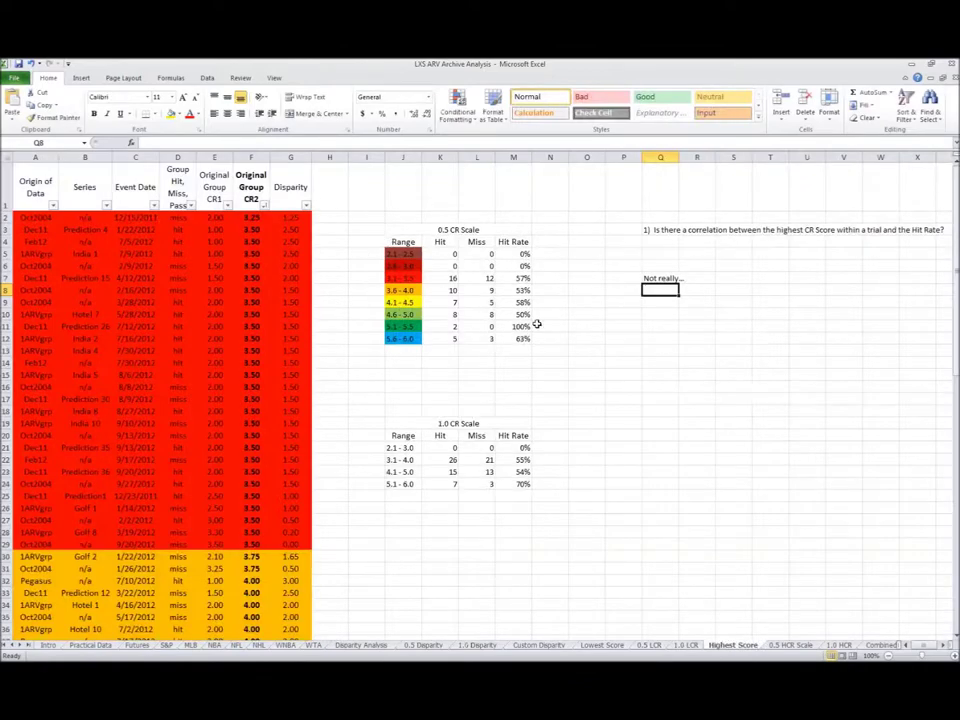
Step: Select the Original Group CR2 scores in column F, then the Combined CR Score 'no relationship' note
left_click(257, 219)
left_click_drag(257, 219, 246, 553)
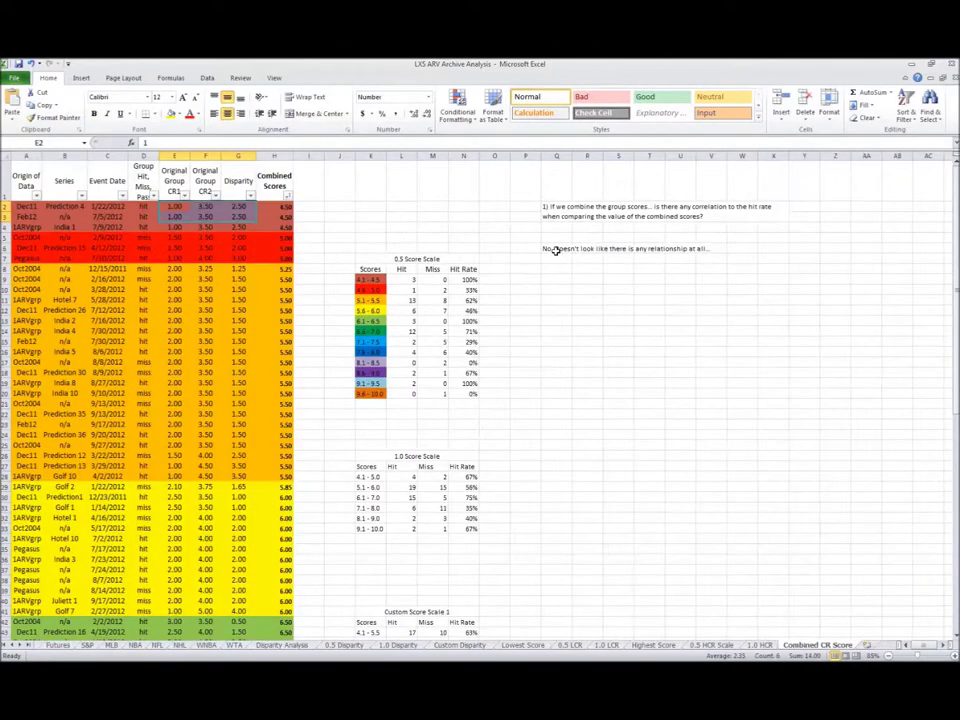
left_click_drag(556, 250, 715, 250)
key("Down")
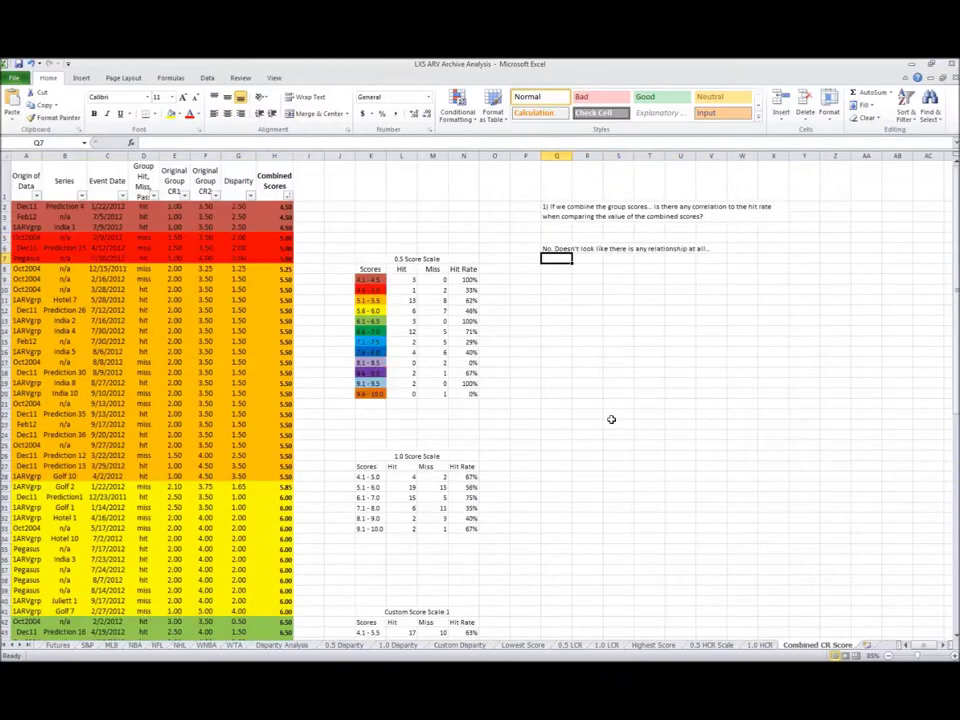
left_click_drag(172, 206, 237, 213)
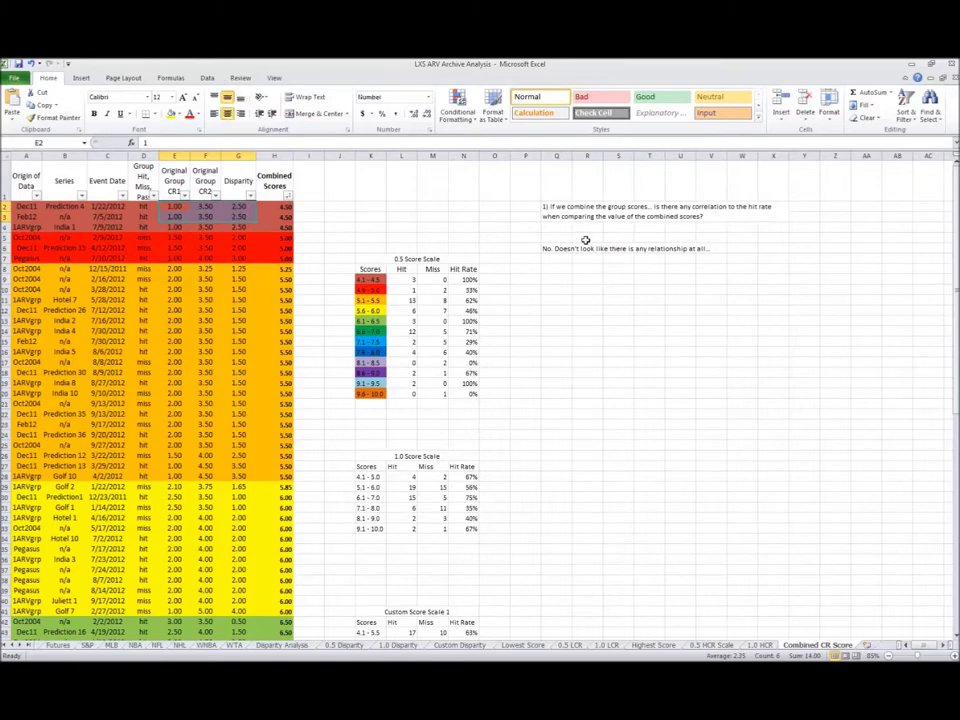
left_click_drag(557, 250, 671, 255)
scroll(557, 381, "down", 7)
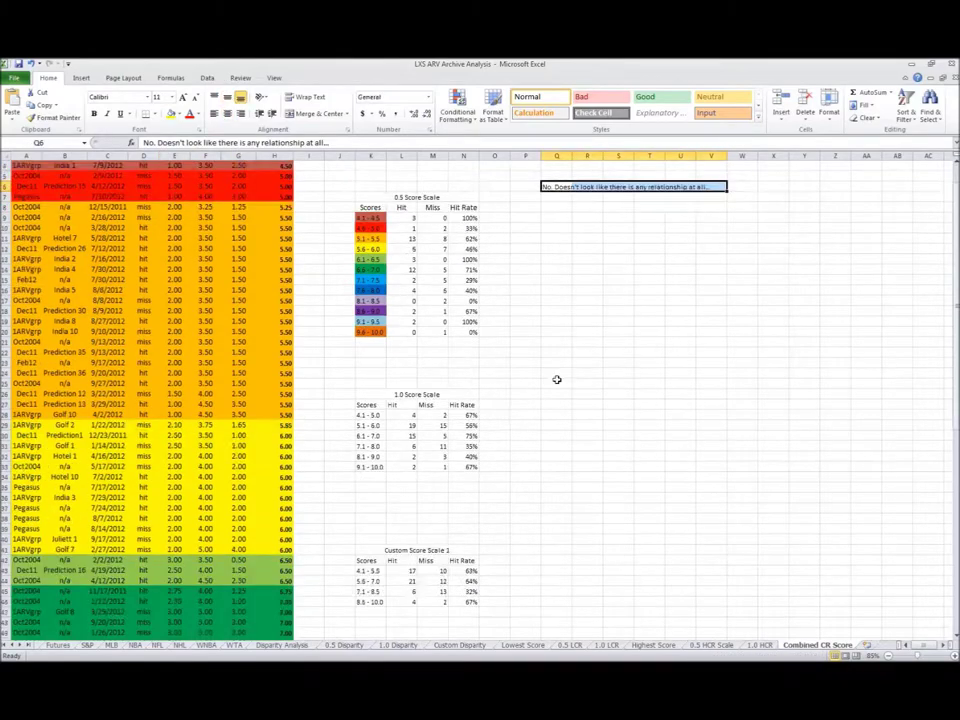
scroll(600, 336, "up", 7)
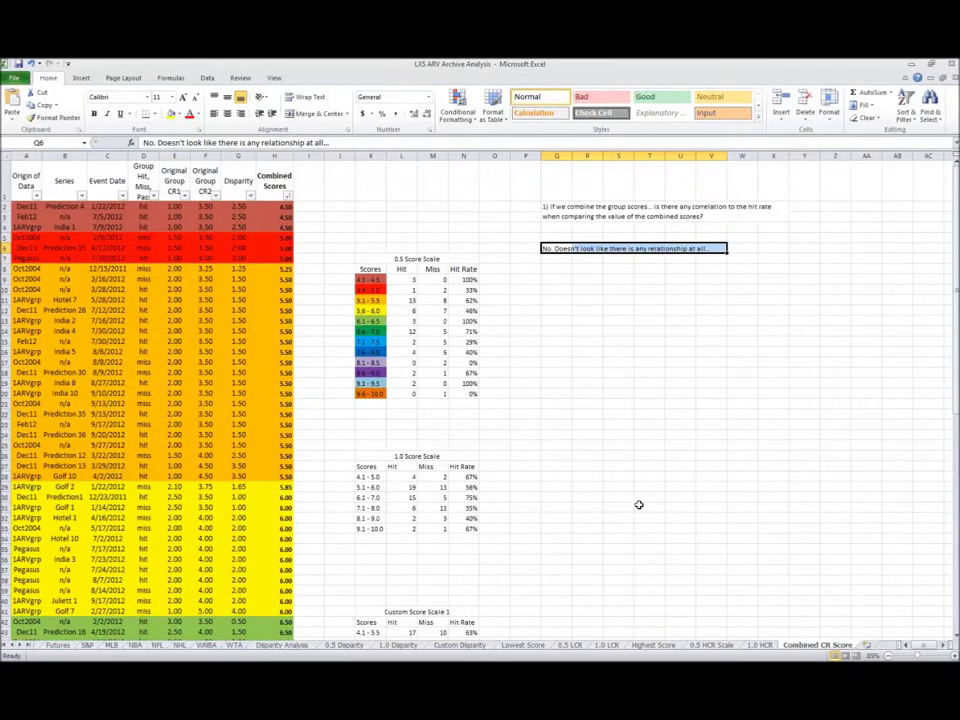
left_click(757, 646)
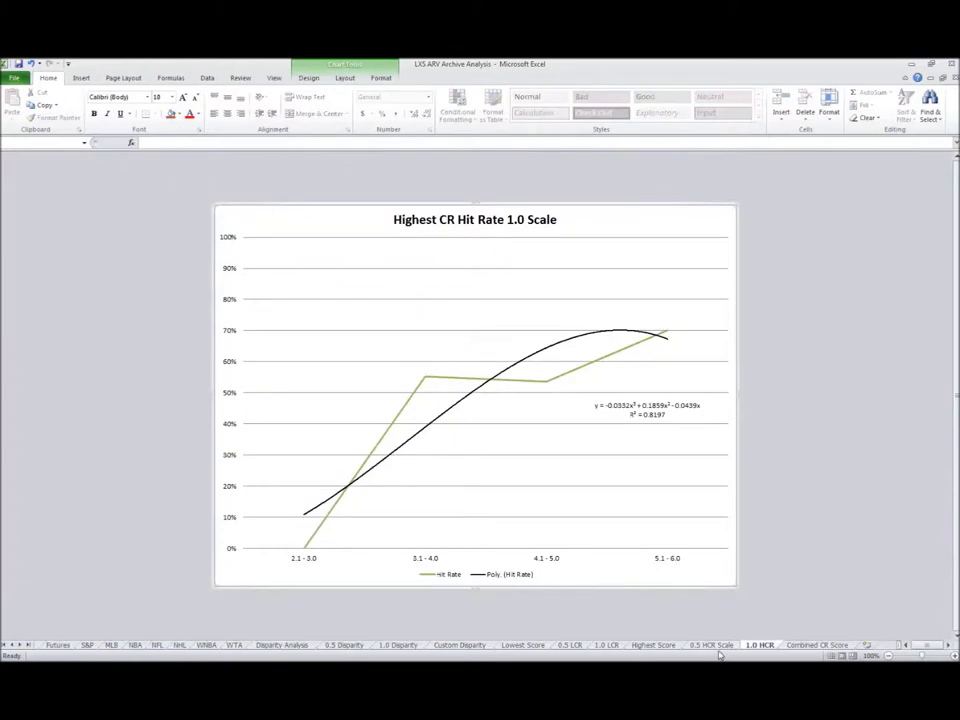
Step: Compare the 0.5 HCR Scale and 1.0 HCR charts with the Highest Score sheet
left_click(716, 648)
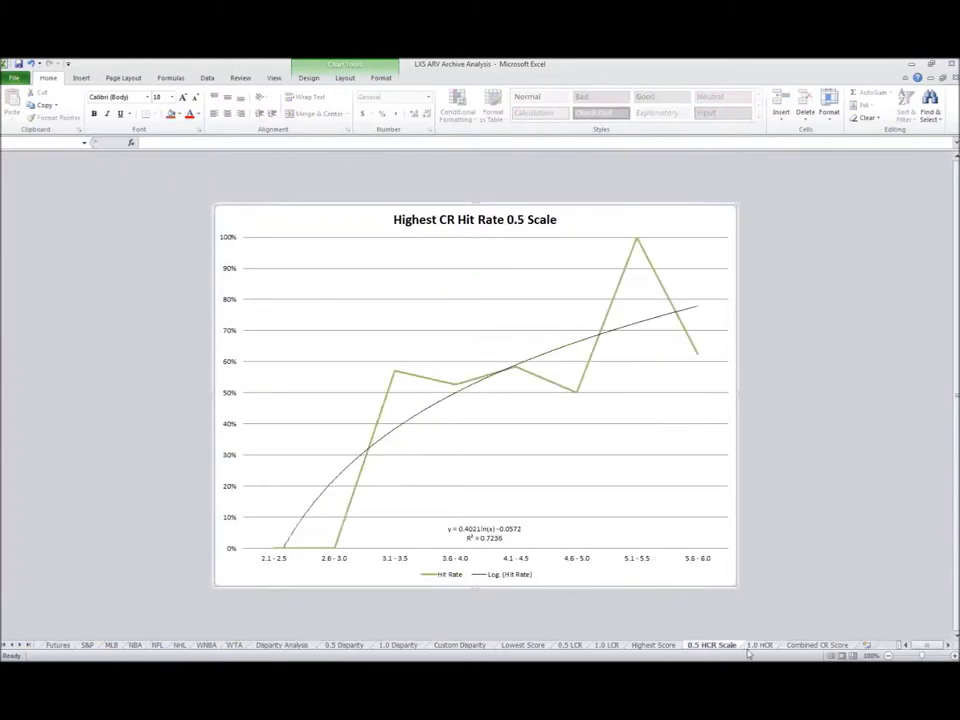
left_click(653, 645)
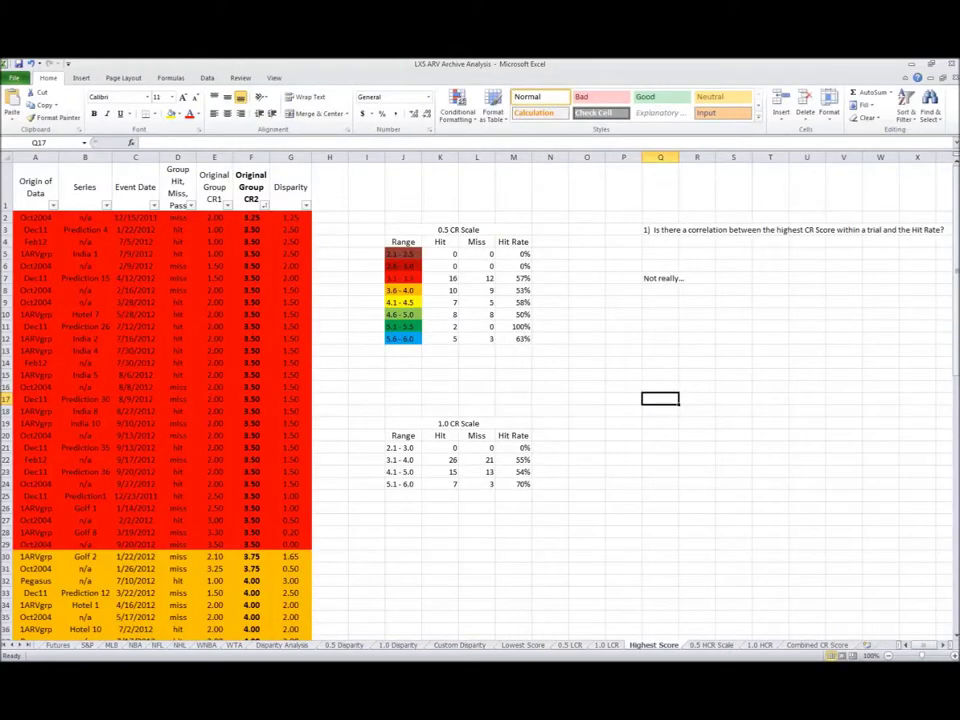
left_click(757, 646)
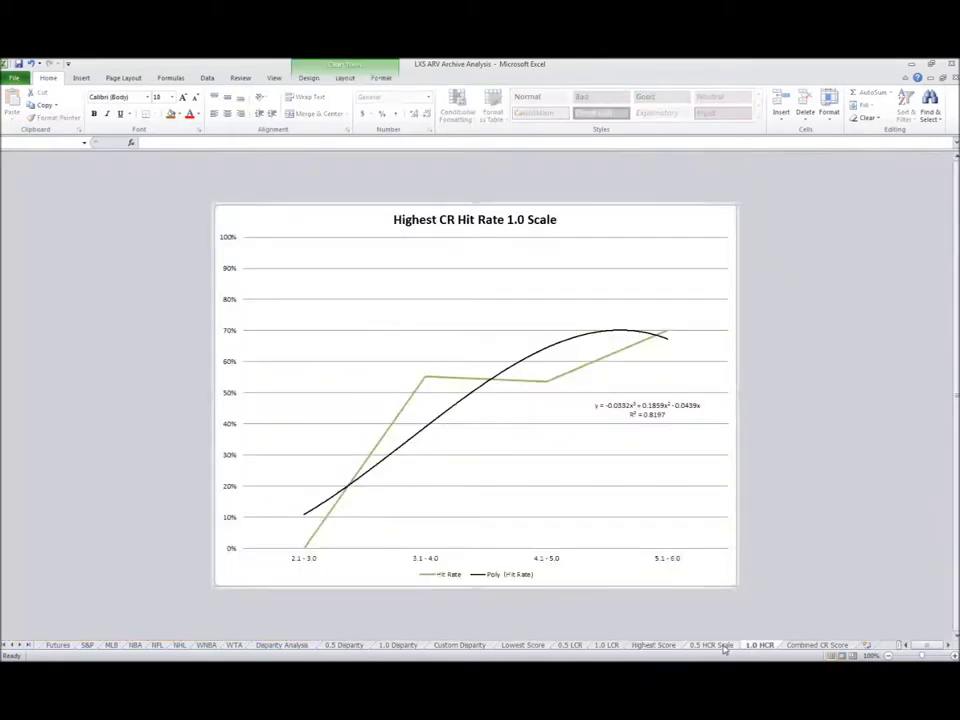
left_click(655, 646)
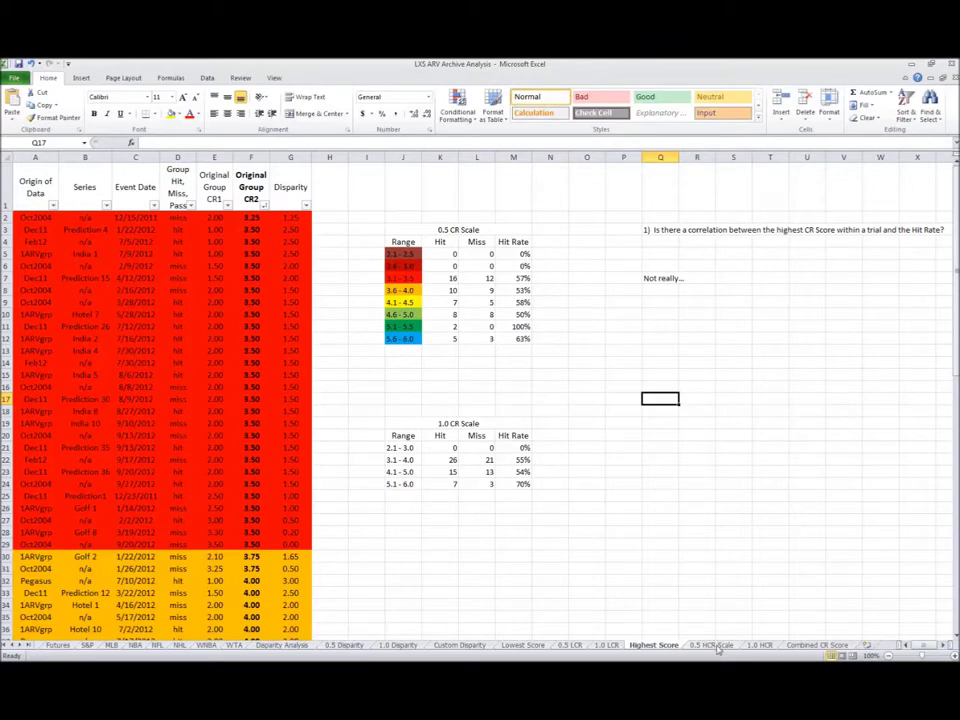
left_click(713, 646)
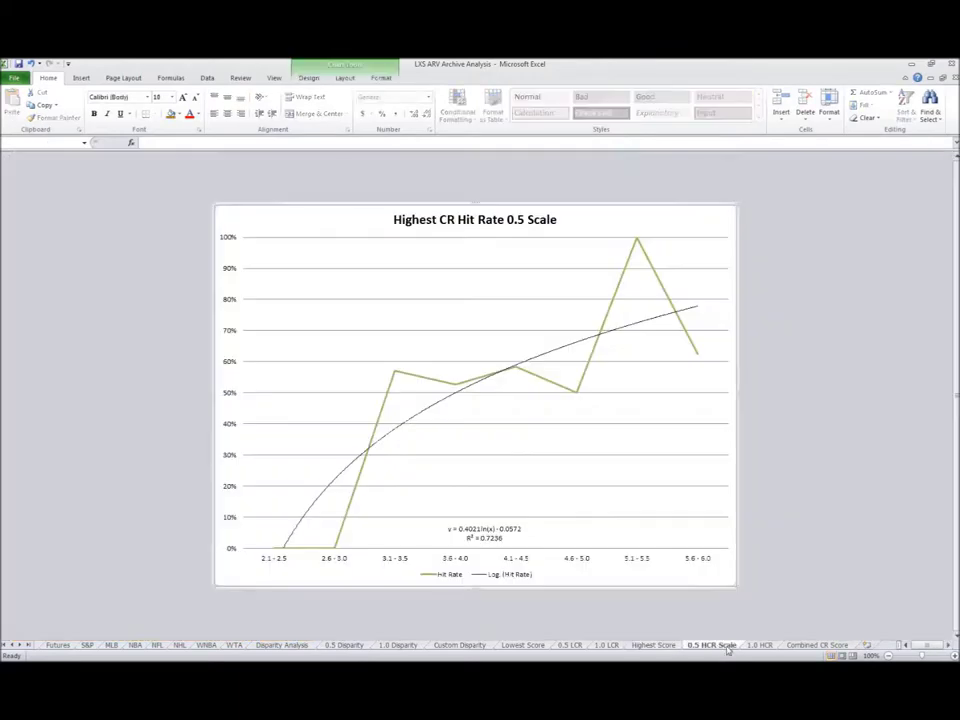
left_click(665, 647)
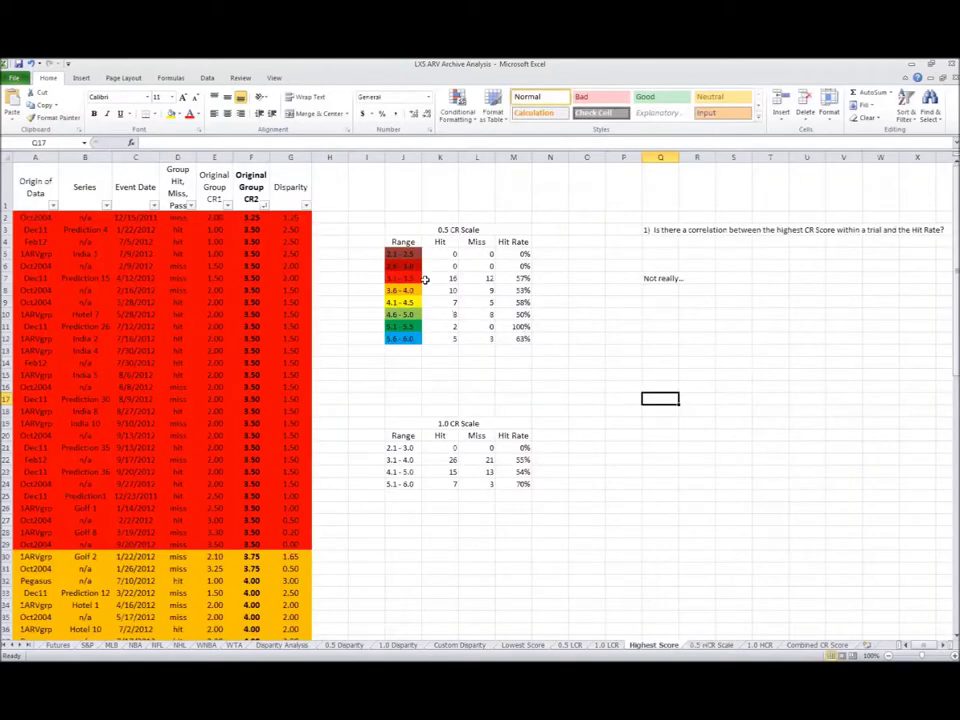
Step: Inspect the 3.1–5.5 rows and the 5.1–6.0 hit-rate formula in the CR Scale tables
left_click_drag(400, 278, 514, 327)
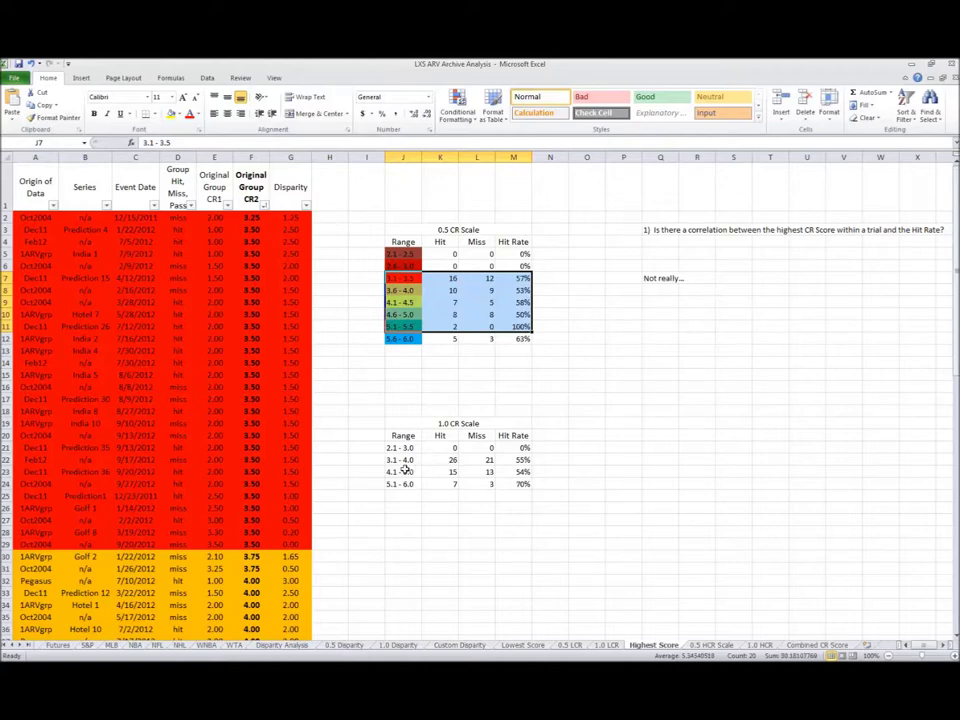
left_click_drag(514, 460, 520, 473)
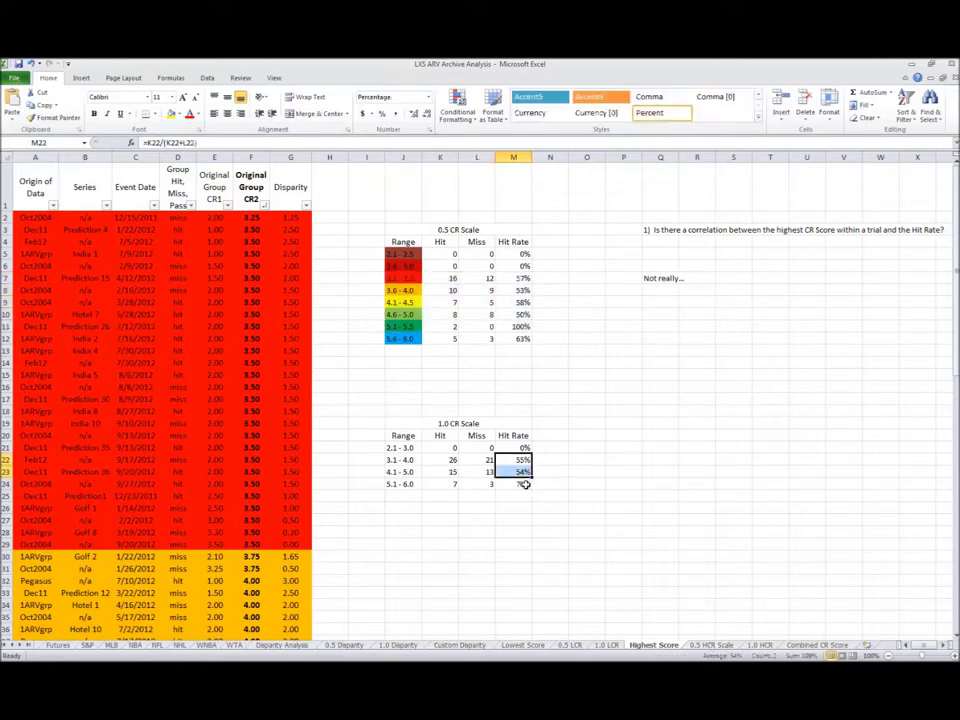
left_click_drag(452, 484, 520, 484)
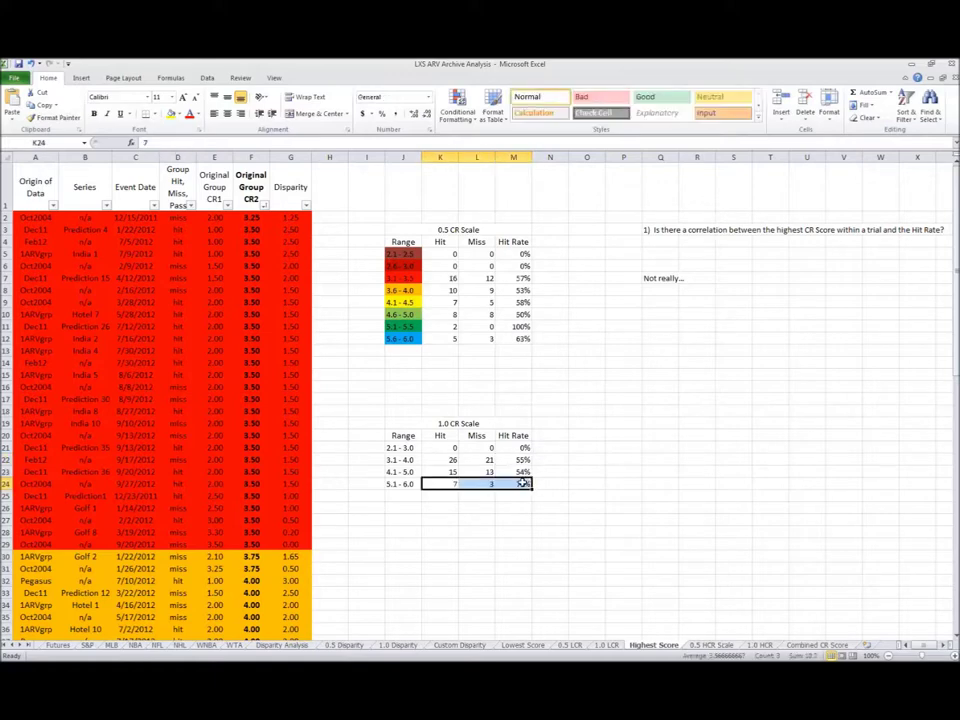
left_click_drag(446, 484, 490, 484)
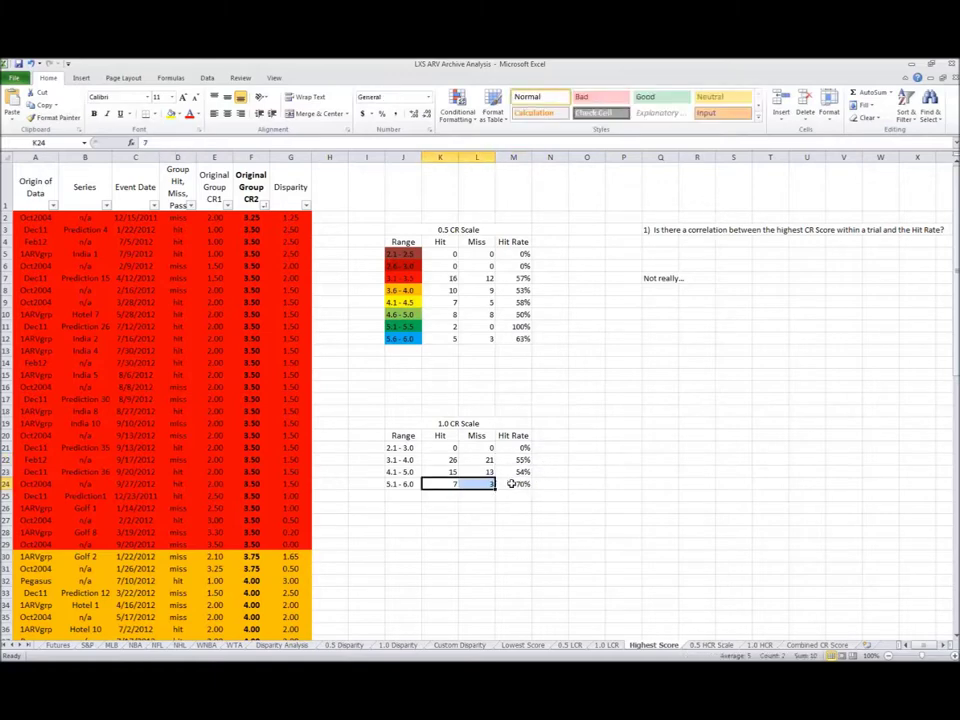
left_click(511, 484)
left_click(450, 484)
left_click(515, 484)
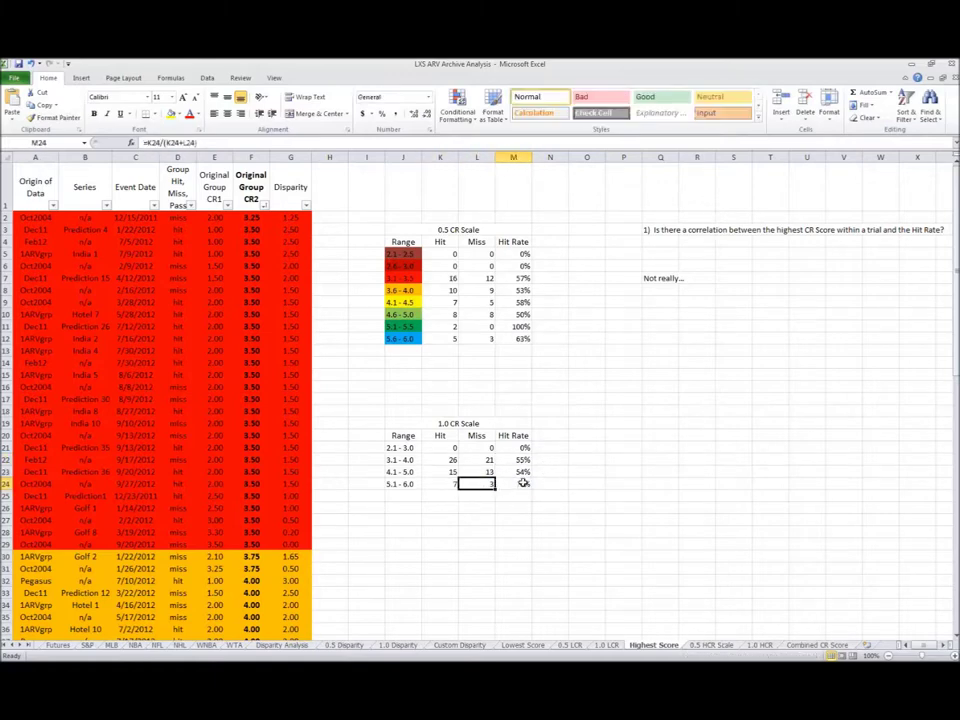
left_click(621, 482)
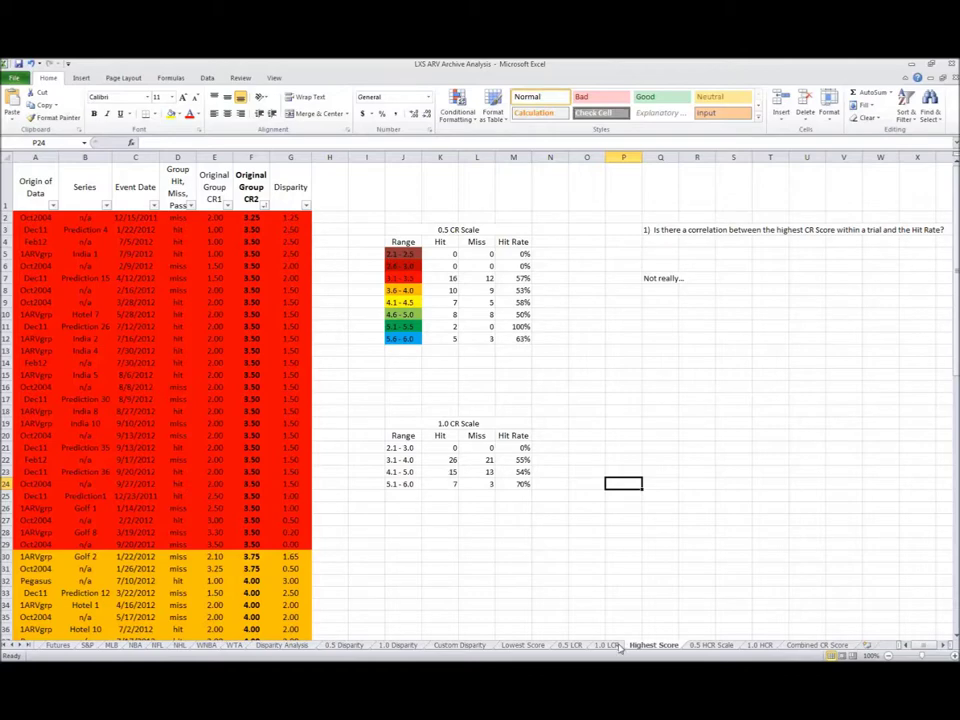
left_click(710, 646)
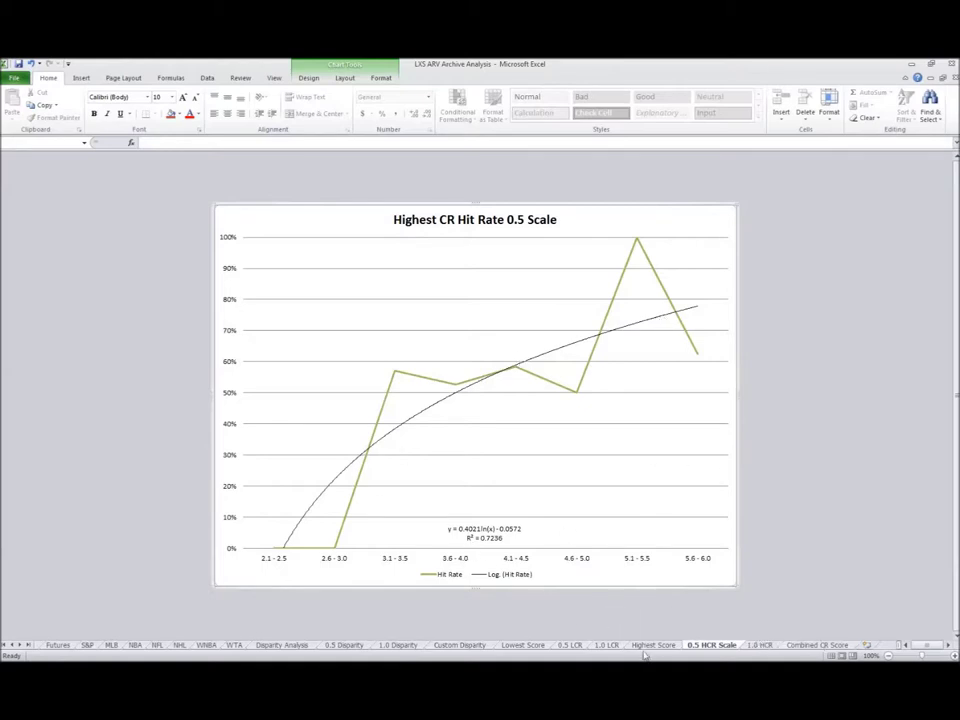
Step: Nudge the 0.5 HCR Scale trendline equation label slightly to the right
left_click(453, 531)
left_click_drag(449, 533, 455, 535)
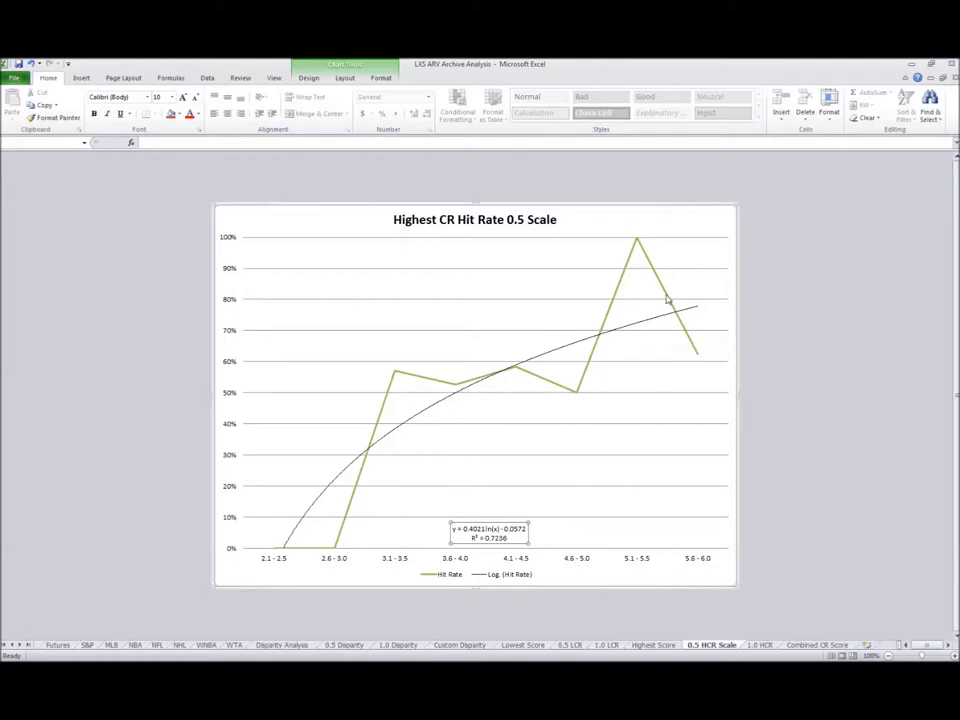
key("alt+Tab")
key("alt+Tab")
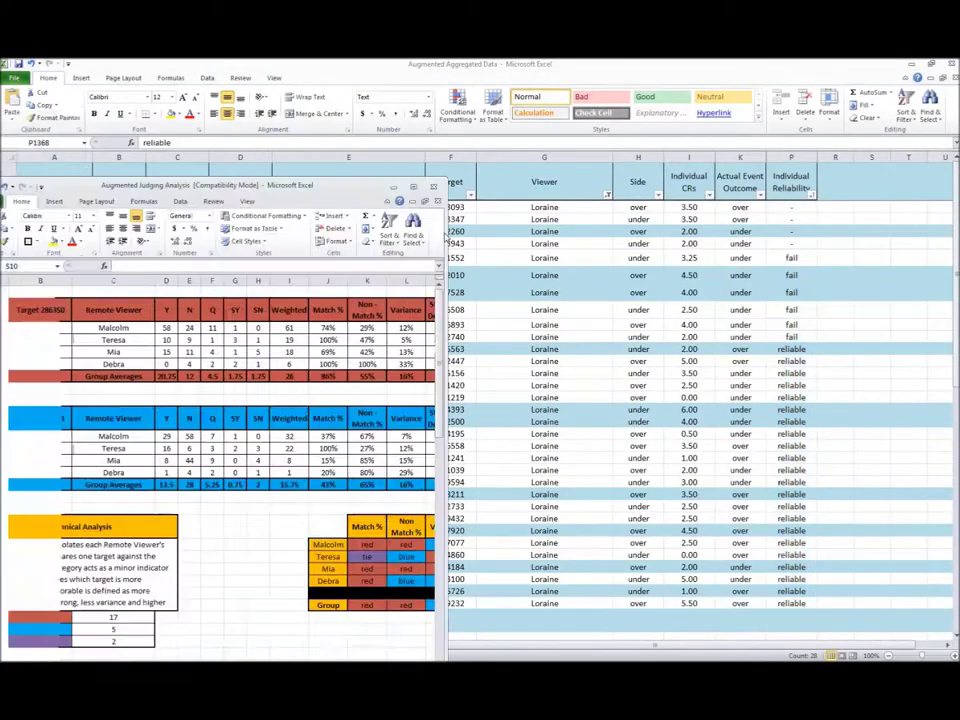
Step: Select the two target tables on the Summary sheet, then an empty cell beside them
scroll(684, 394, "up", 2)
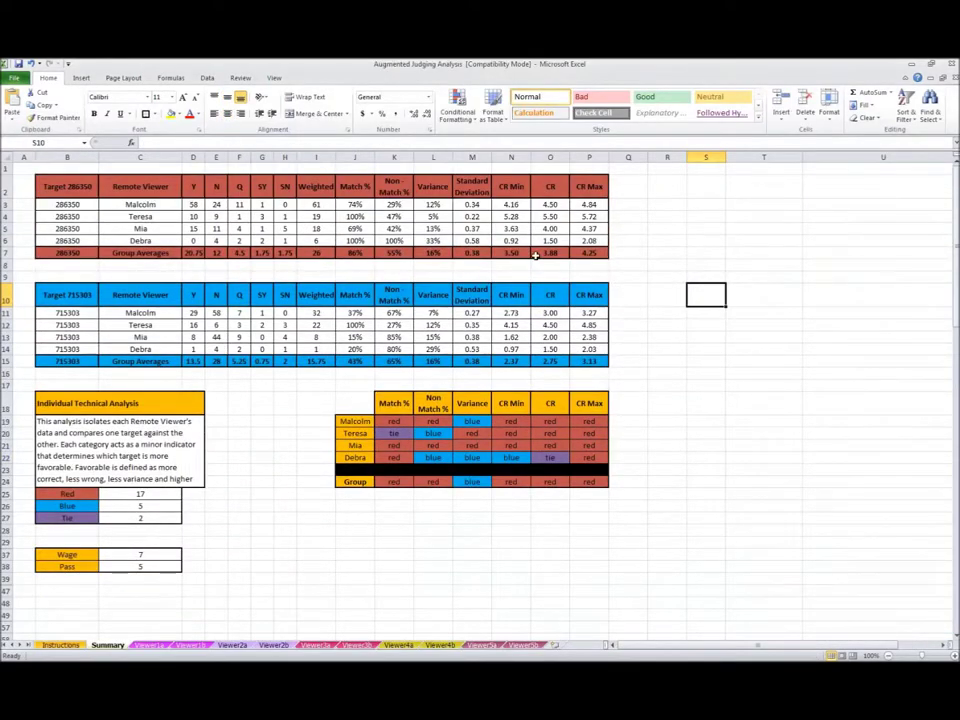
left_click_drag(51, 186, 524, 410)
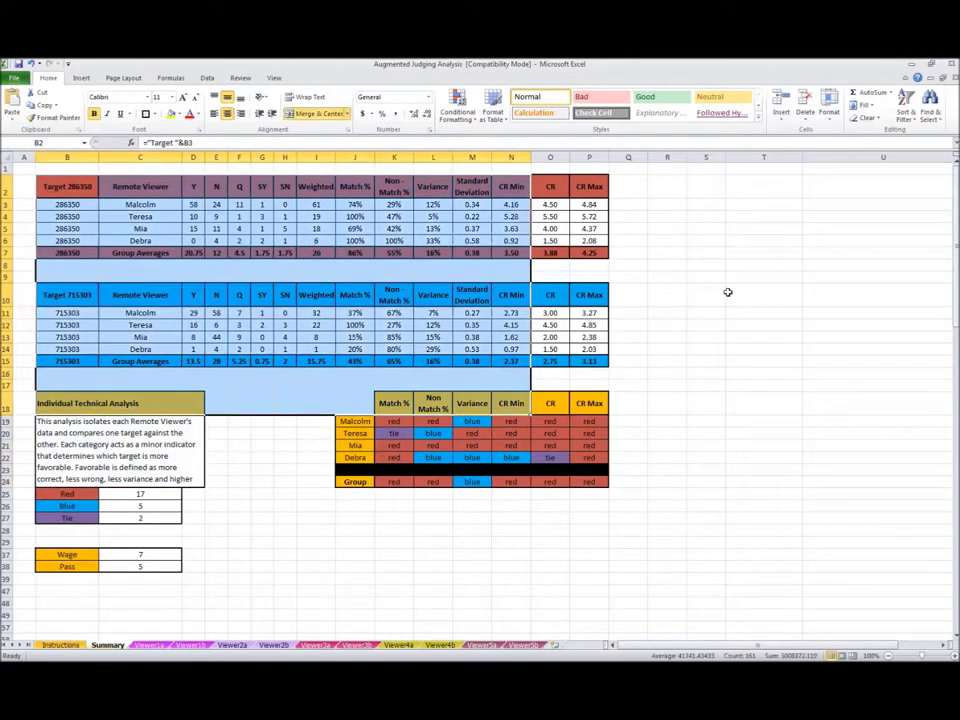
left_click(780, 296)
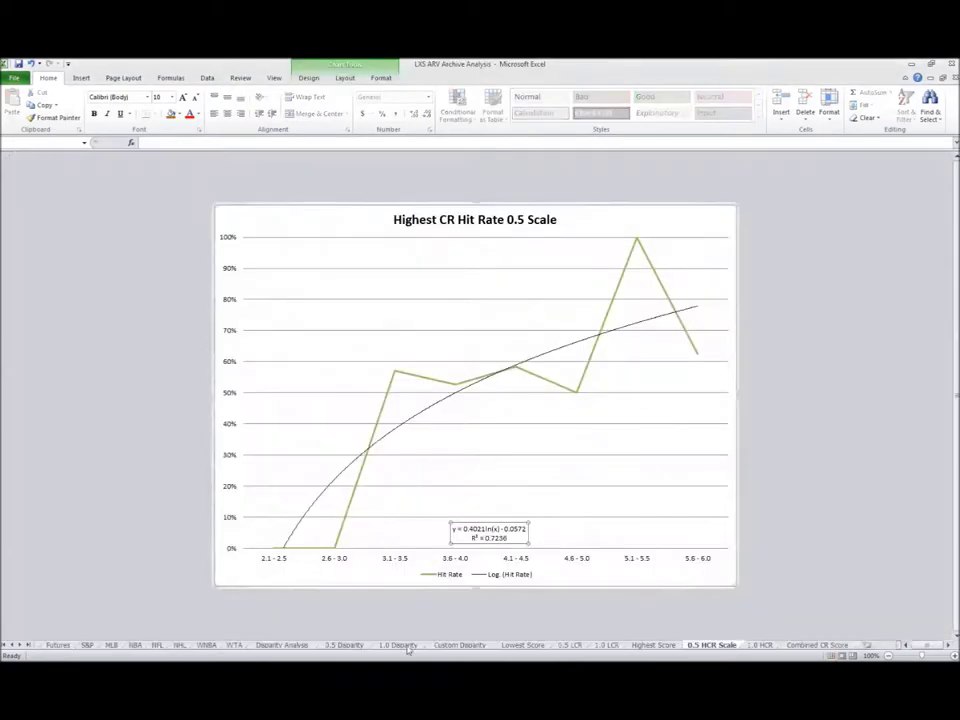
Step: Select the Custom Disparity trendline equation y = 0.0158x4 - 0.1363x3 + 0.3139x2 + 0.0238x
left_click(344, 645)
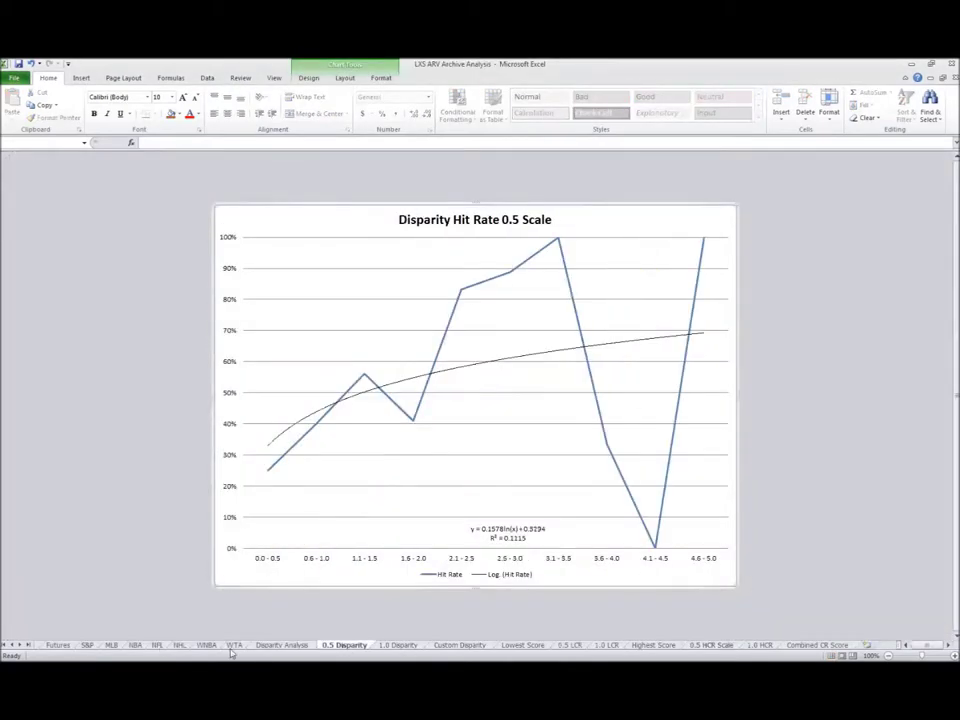
left_click(472, 645)
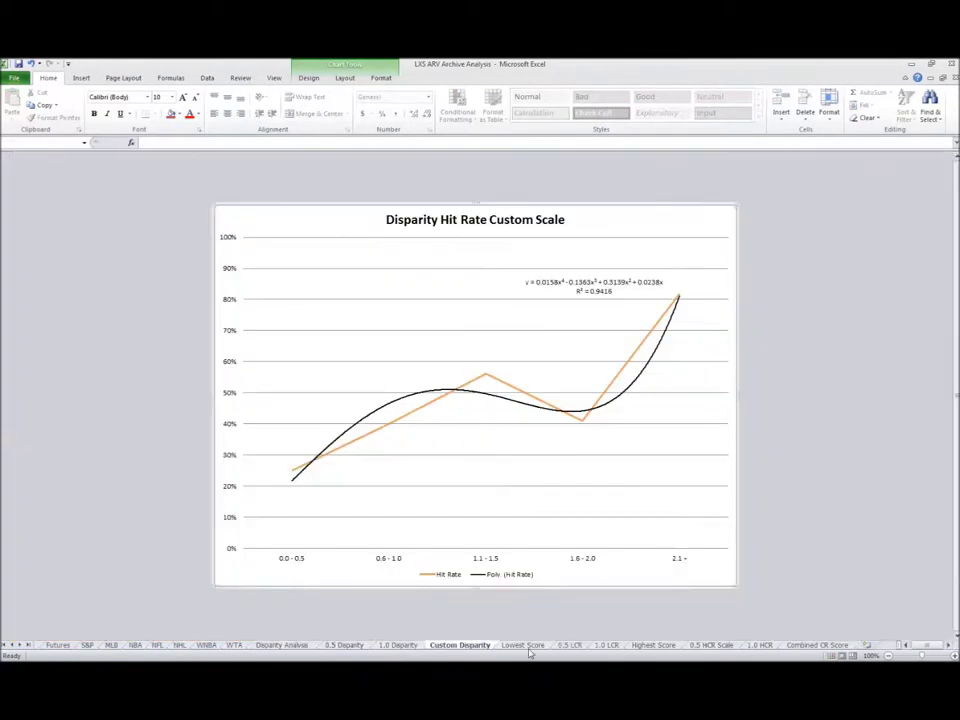
left_click(614, 283)
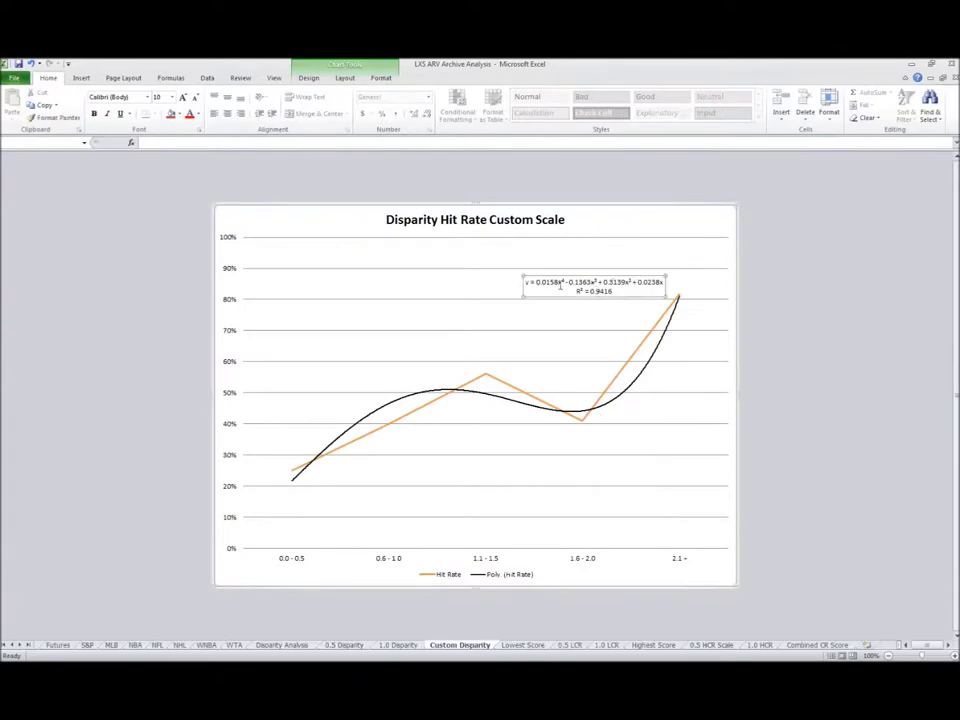
left_click_drag(527, 283, 655, 287)
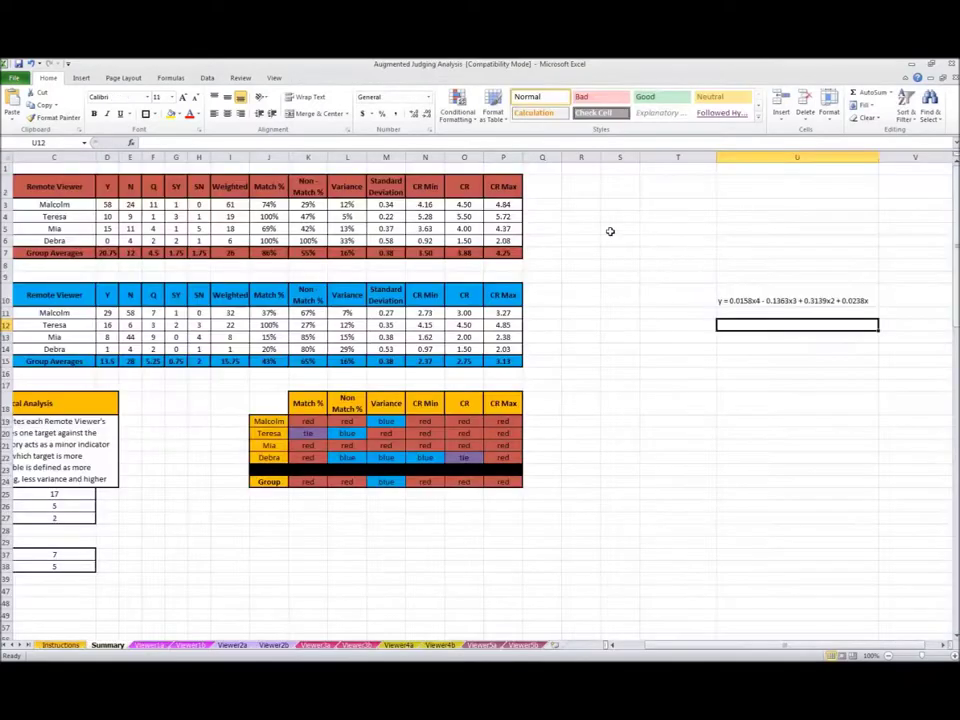
Step: Hide the CR Min and CR Max columns and check the CR formula in O3
left_click(659, 303)
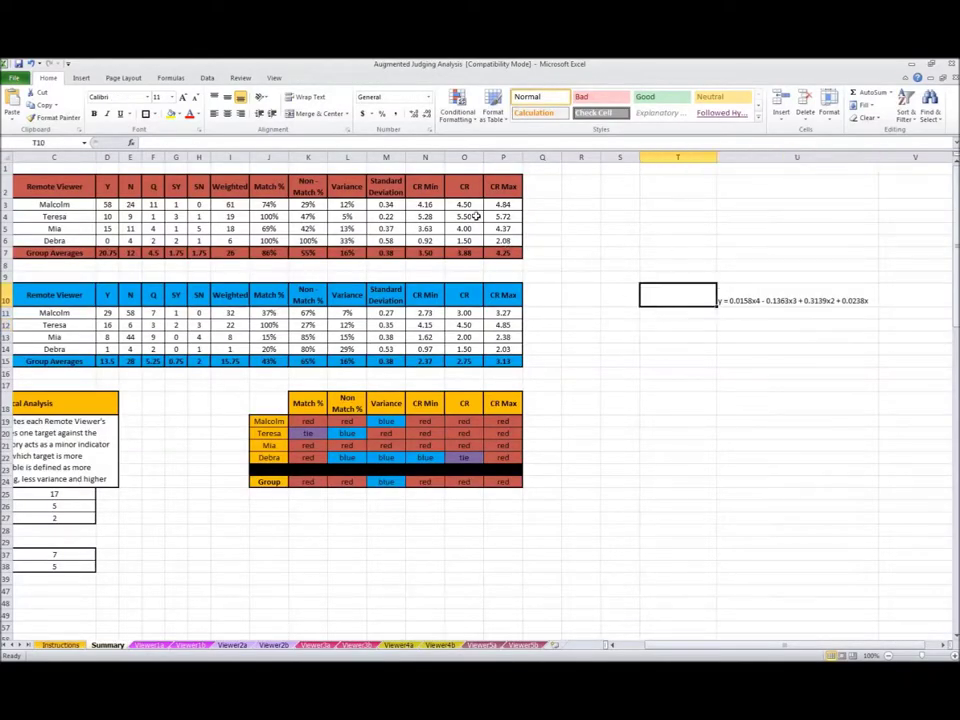
right_click(436, 158)
left_click(459, 298)
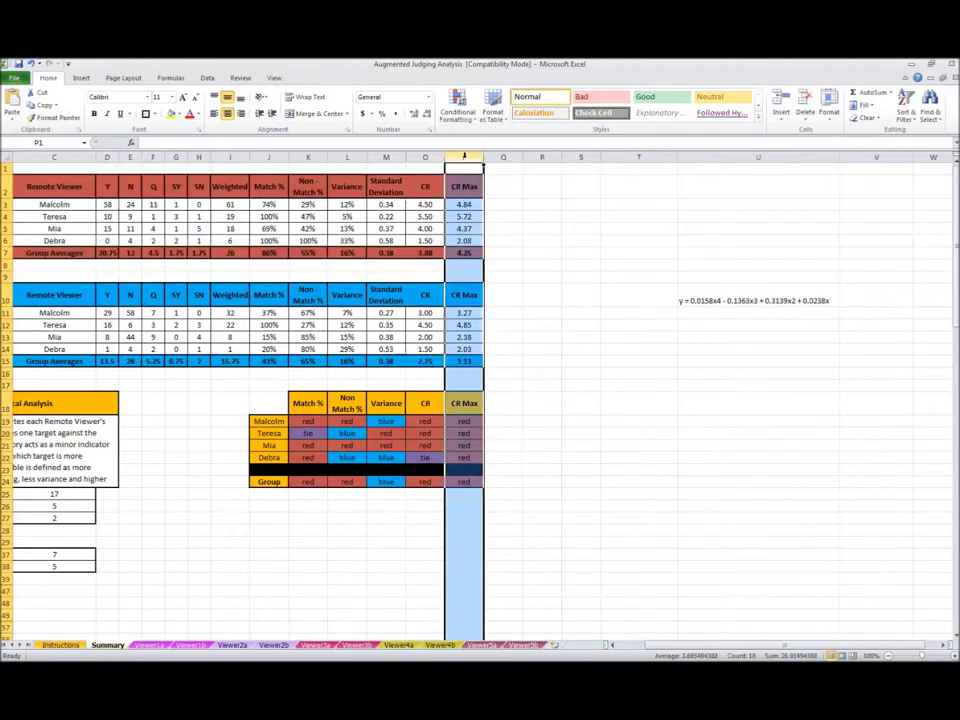
right_click(466, 158)
left_click(482, 298)
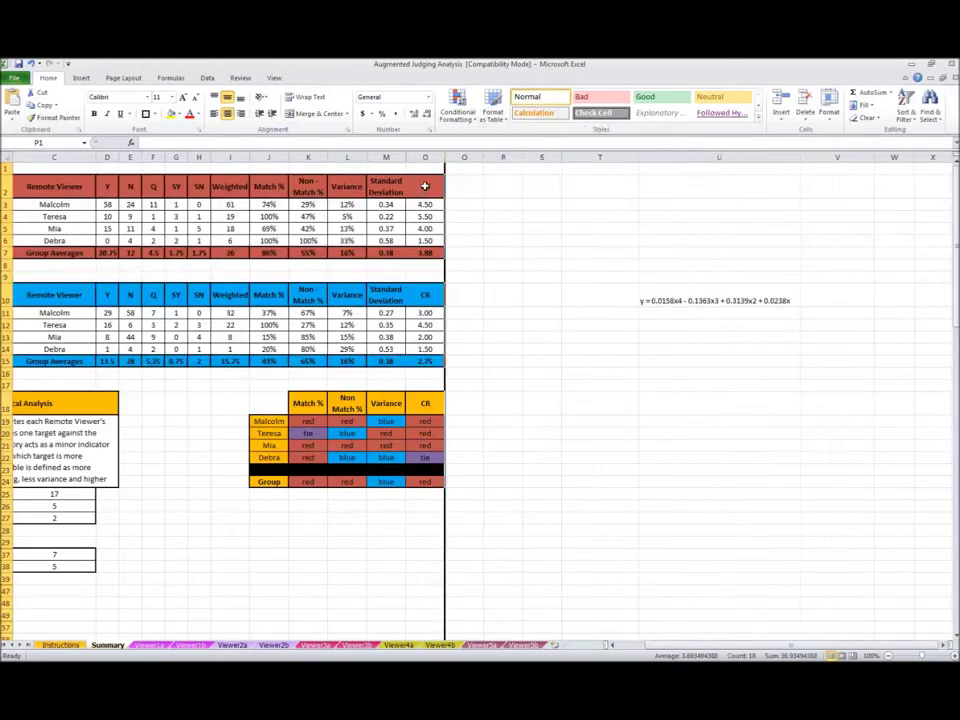
left_click_drag(425, 187, 430, 345)
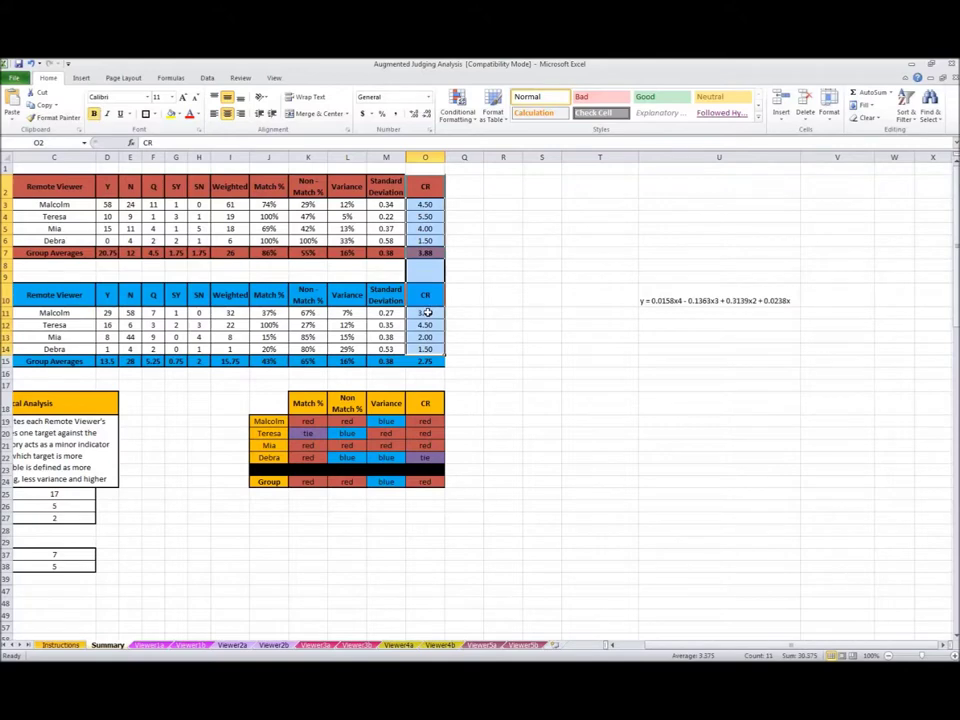
left_click(425, 205)
Step: Enter the note 4.5 - 3 in R3 and an 'EQUATION' label in U9
left_click(519, 206)
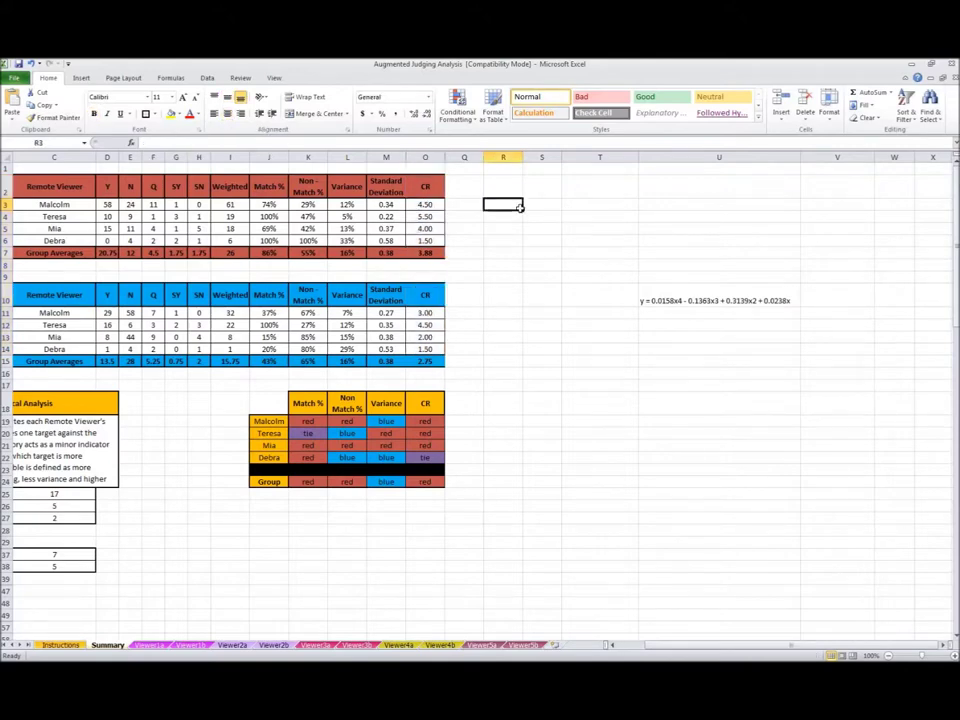
type("4.5 - 3")
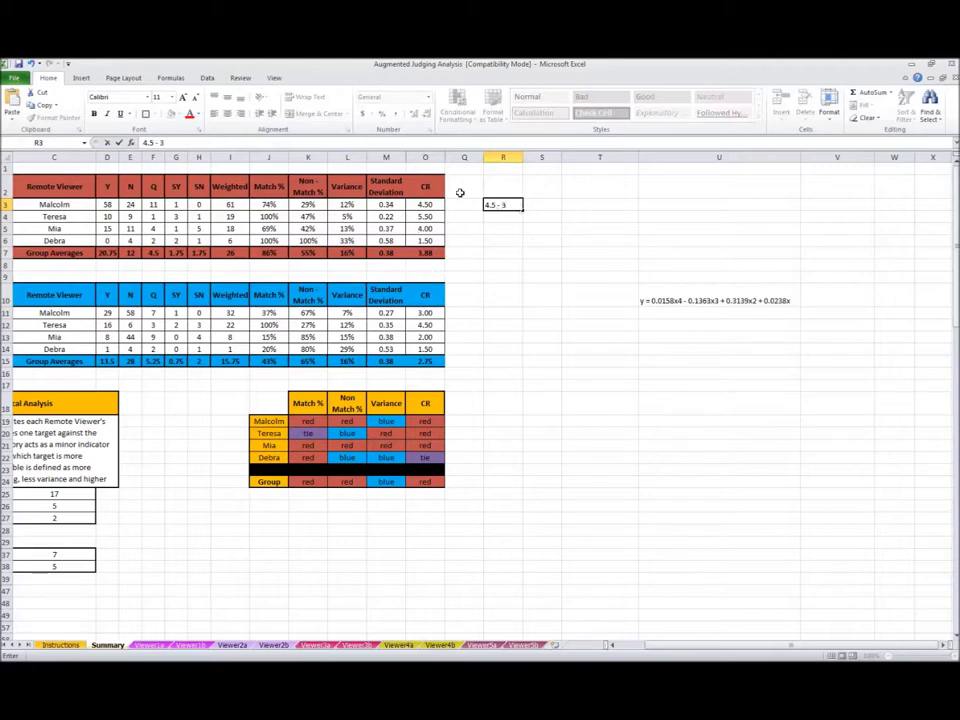
left_click(683, 279)
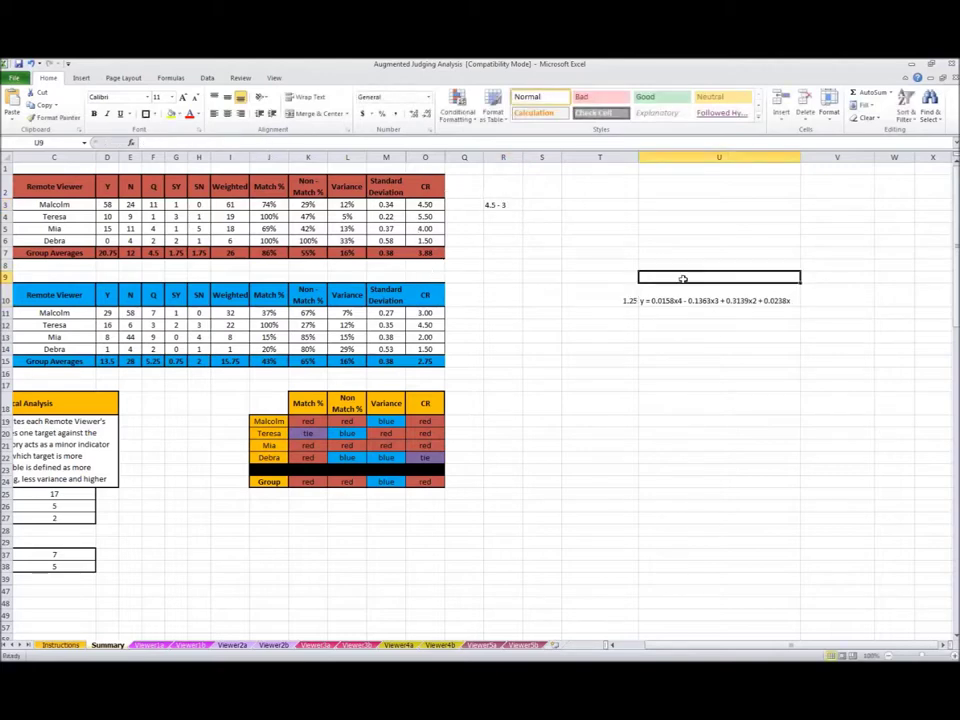
type("EQUATION")
key("Return")
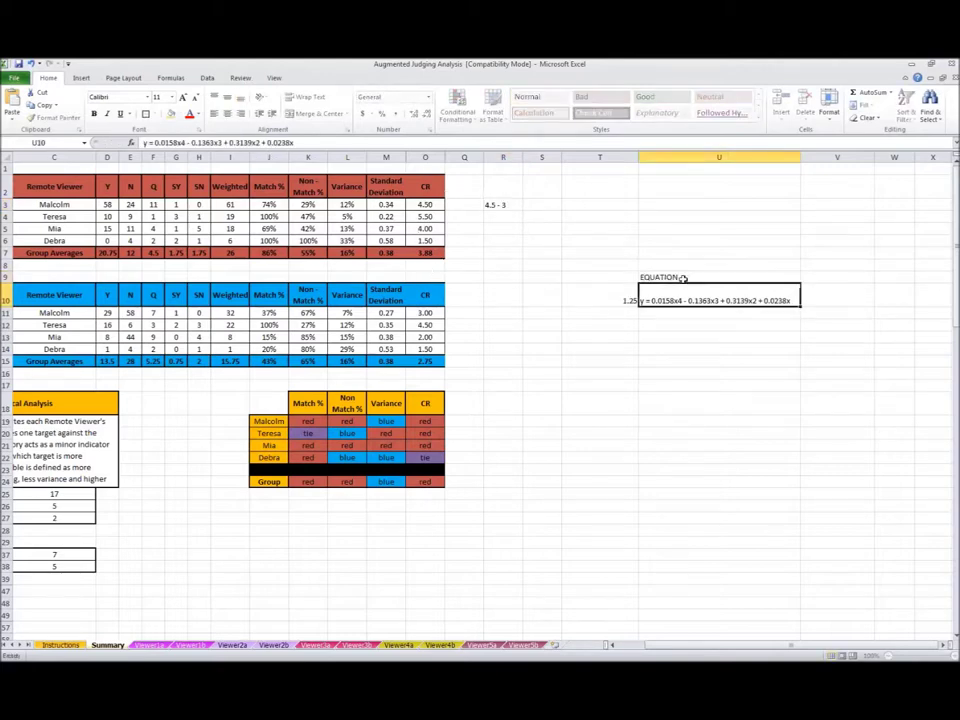
Step: Clear the EQUATION label and equation text from T9:U10
left_click(821, 300)
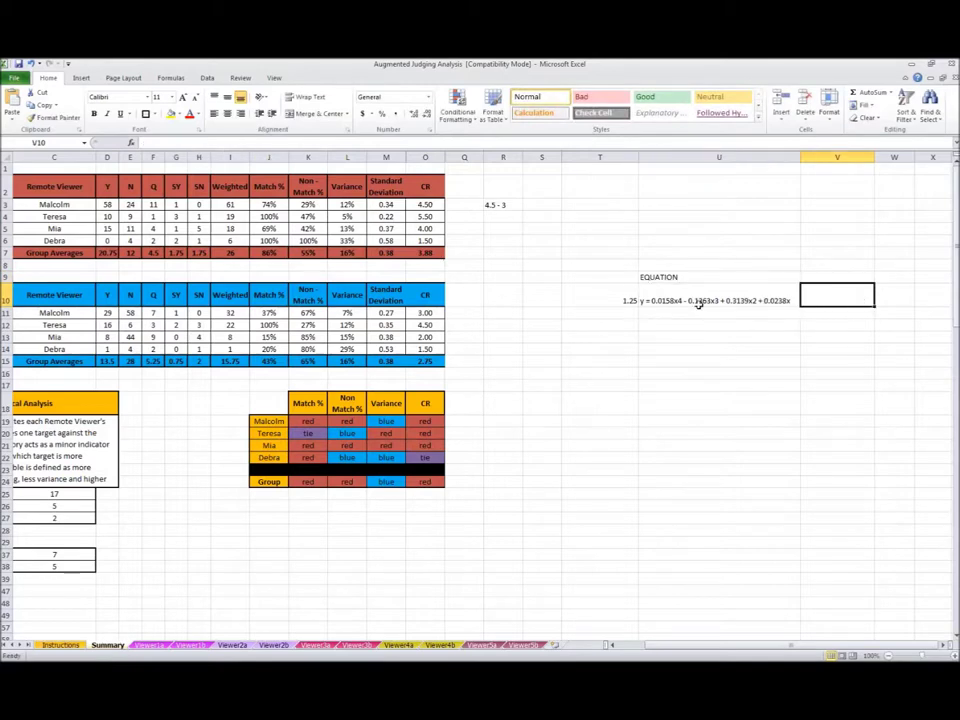
left_click(623, 299)
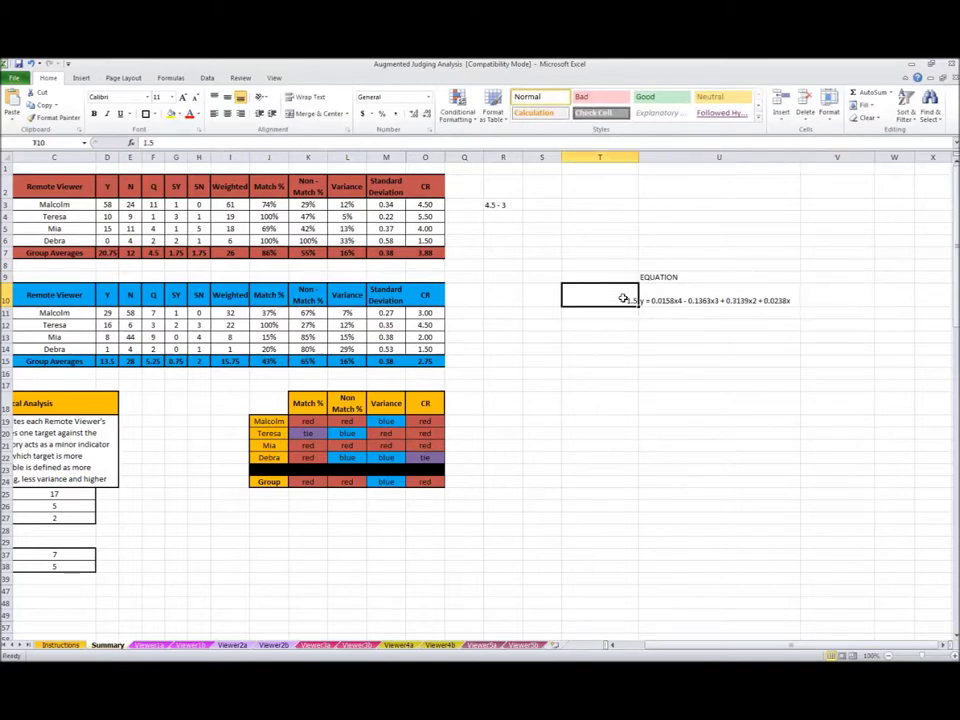
left_click(835, 294)
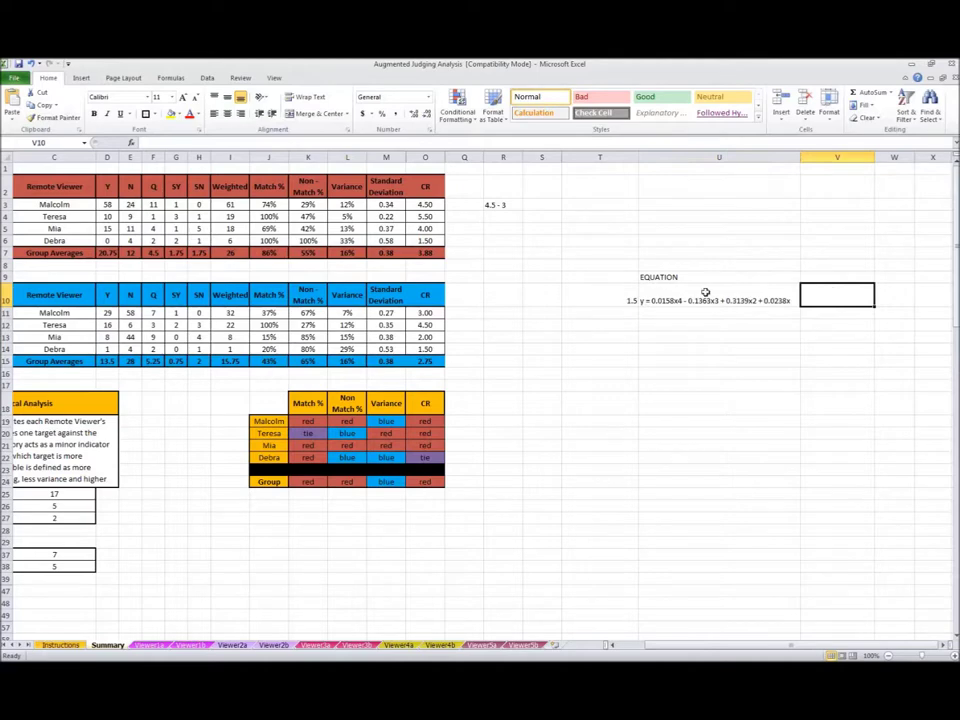
left_click_drag(628, 278, 690, 299)
key("Delete")
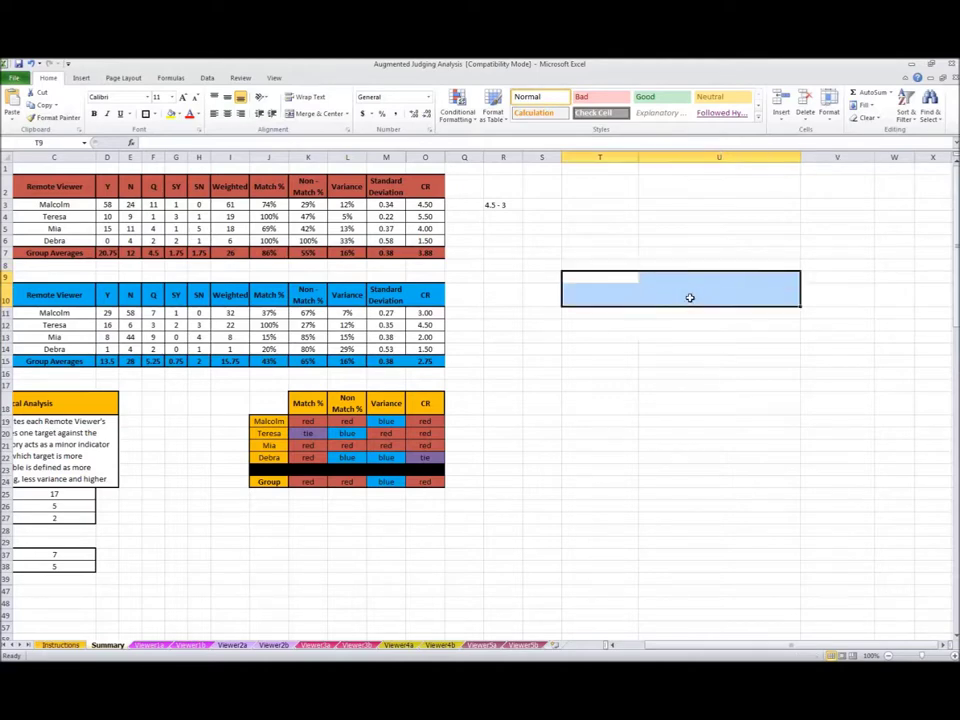
Step: Select cells around the first table and bring the disparity table into view
left_click_drag(72, 204, 130, 204)
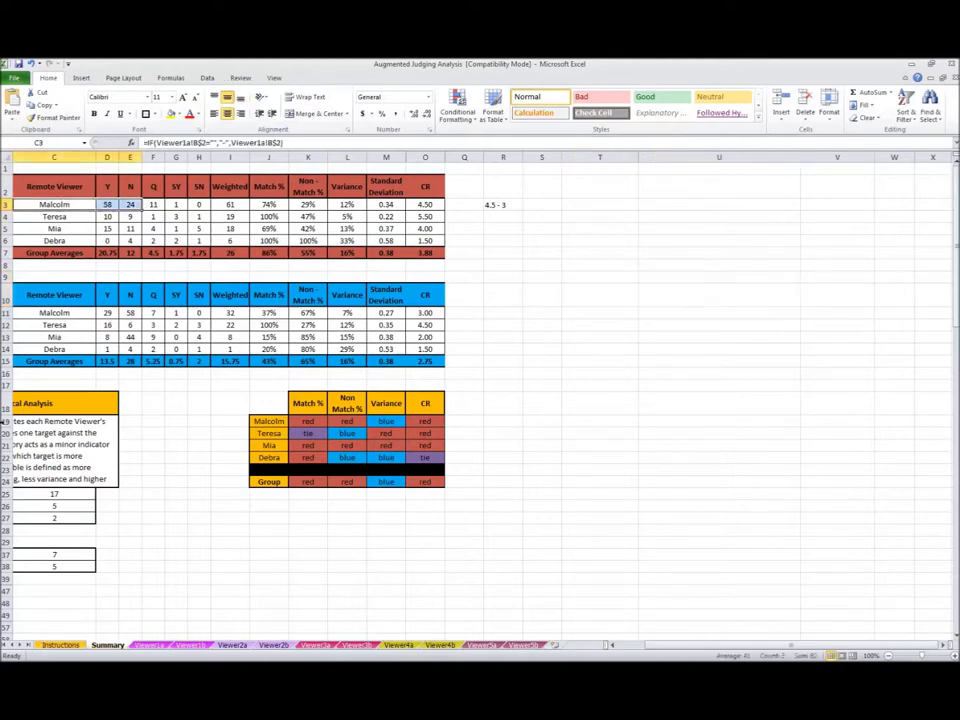
left_click_drag(464, 168, 507, 231)
left_click_drag(464, 403, 464, 385)
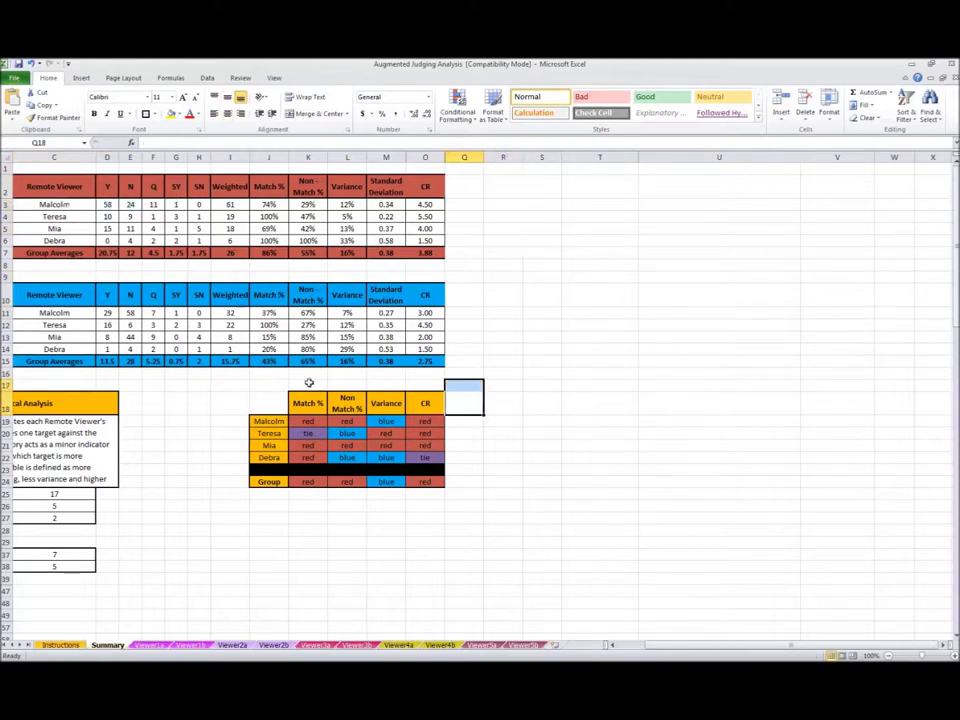
left_click(600, 494)
middle_click(745, 554)
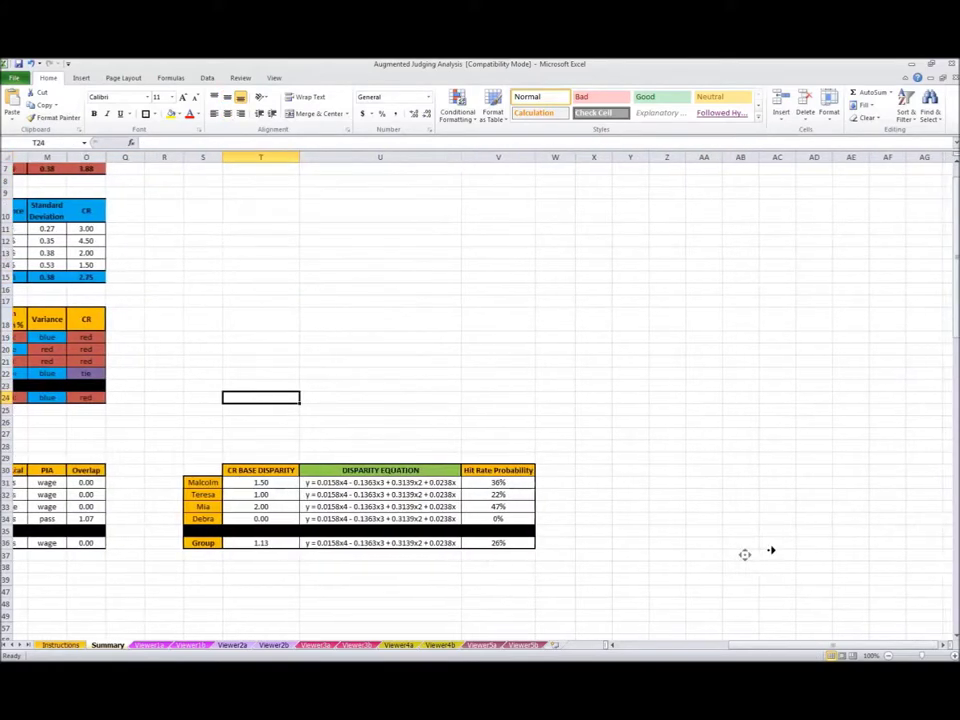
scroll(770, 550, "right", 2)
left_click_drag(148, 422, 281, 510)
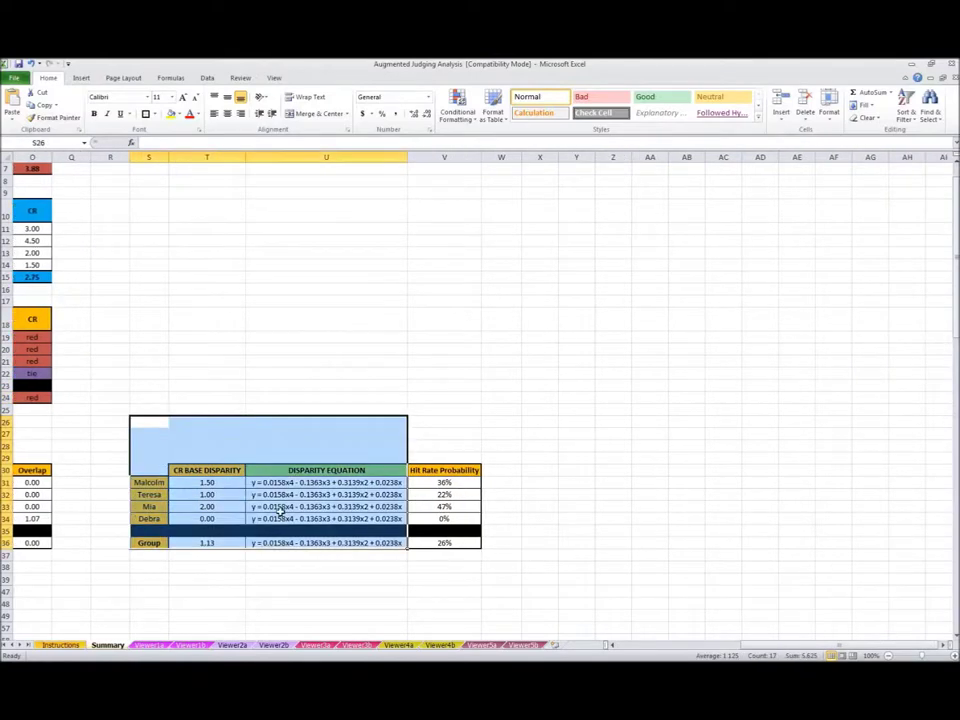
left_click(205, 470)
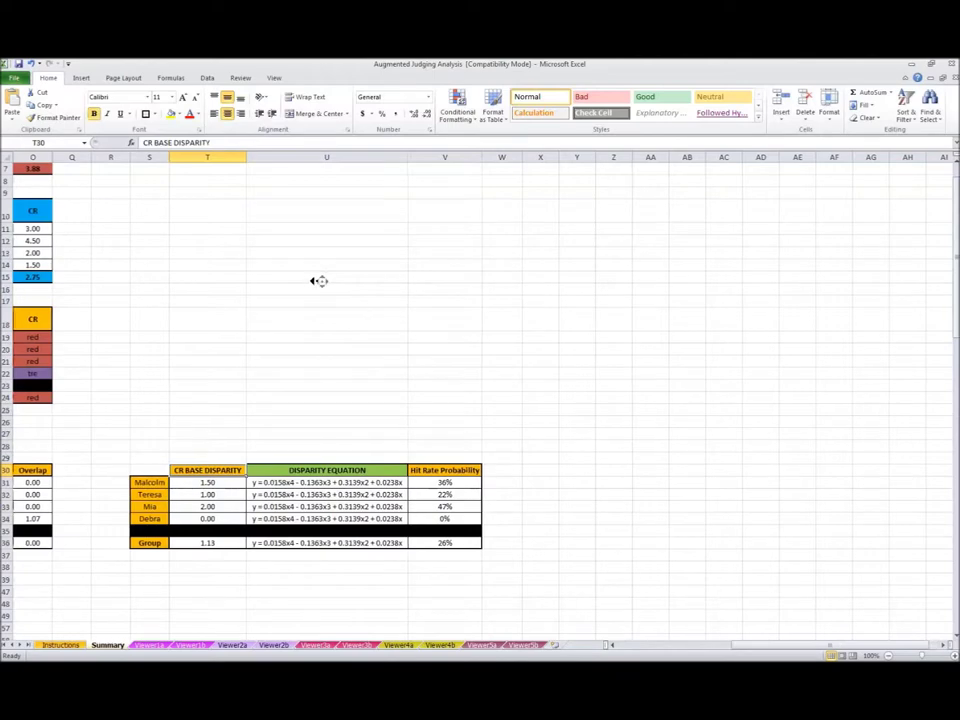
scroll(290, 284, "left", 2)
scroll(180, 240, "up", 2)
left_click_drag(88, 190, 40, 482)
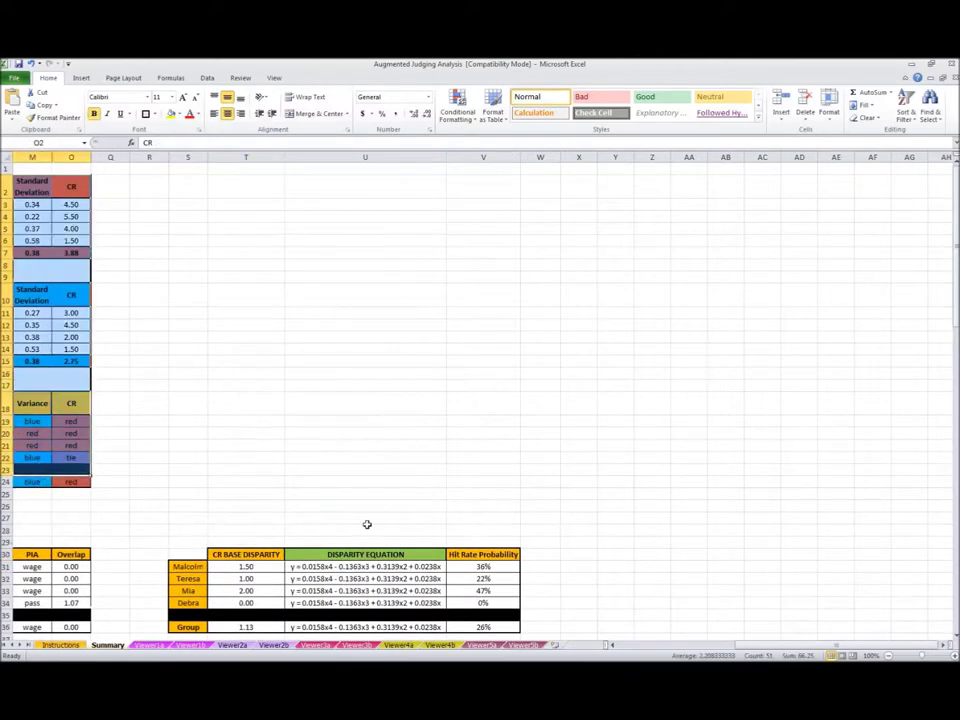
left_click(367, 524)
scroll(405, 560, "down", 4)
left_click(347, 398)
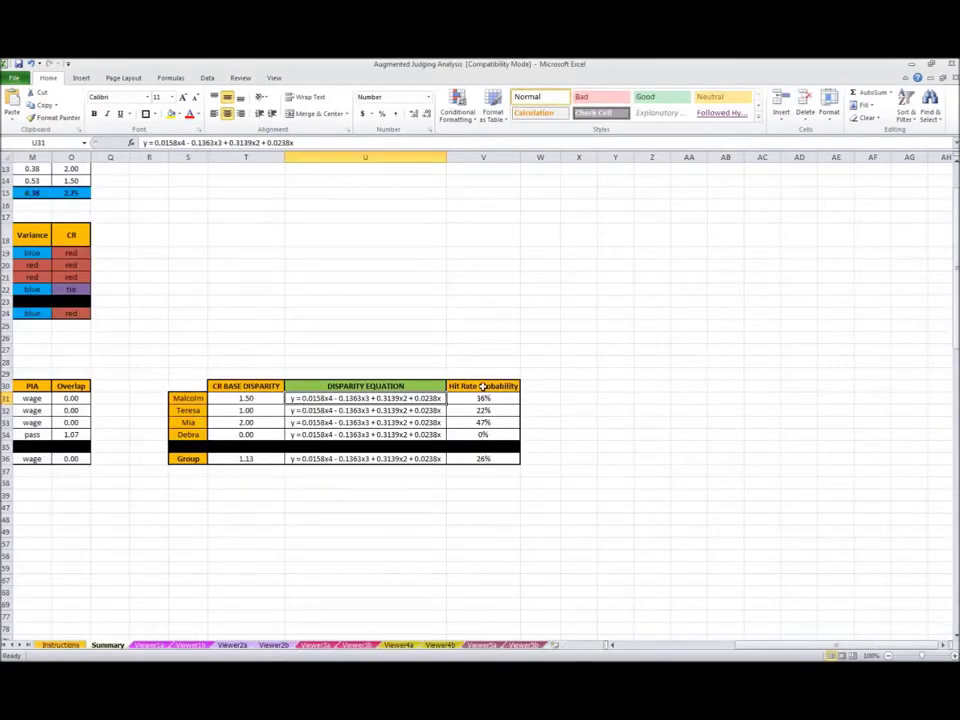
left_click_drag(483, 386, 482, 458)
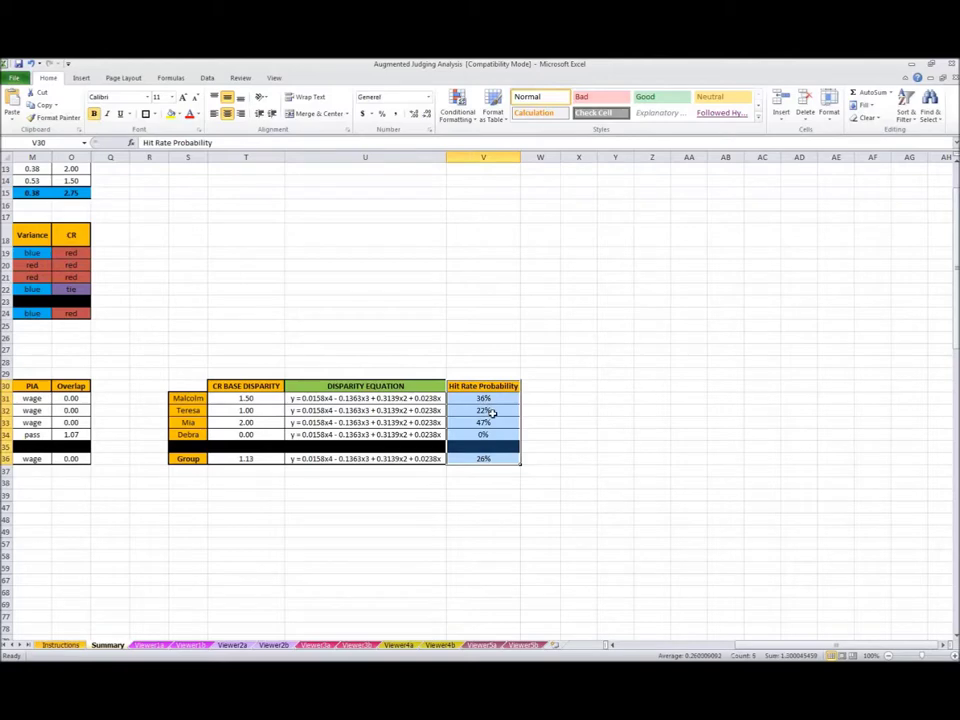
scroll(492, 413, "up", 1)
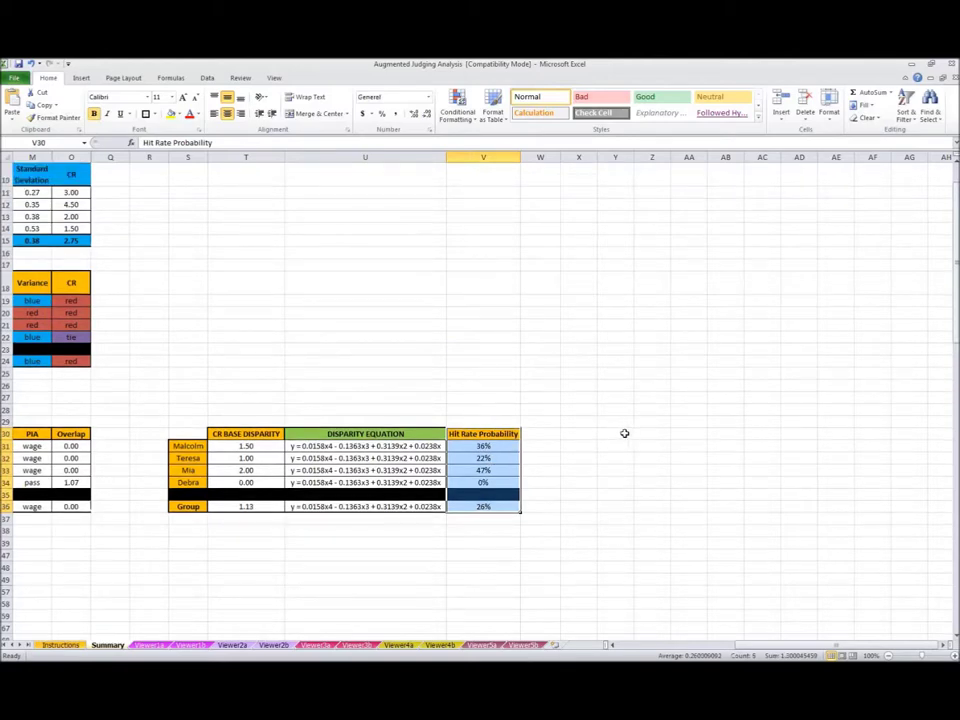
scroll(622, 430, "down", 2)
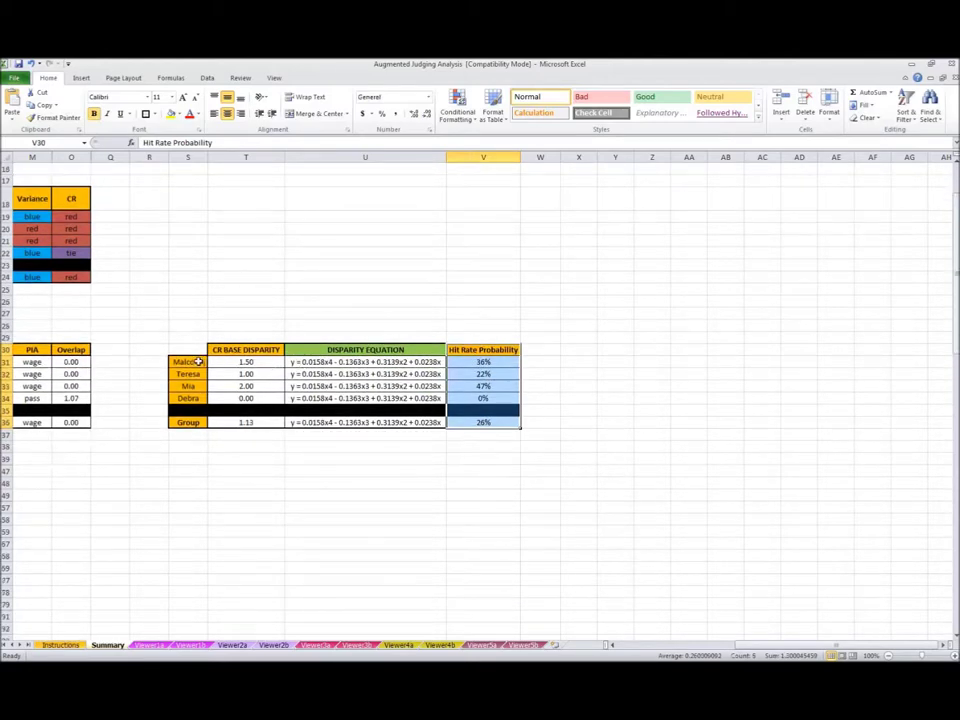
left_click(198, 362)
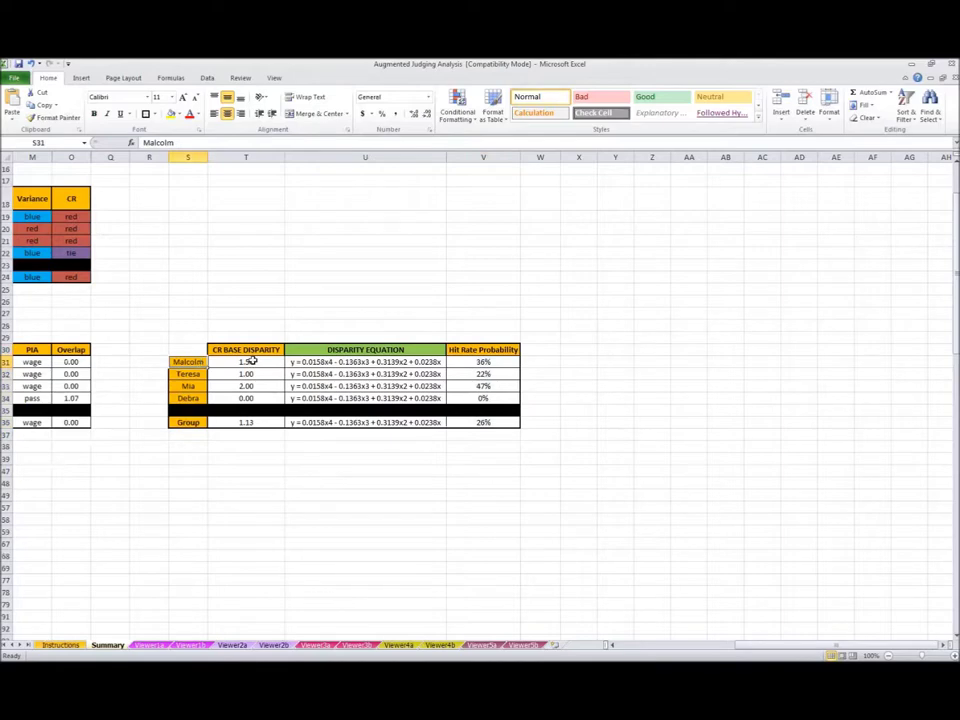
scroll(229, 349, "up", 1)
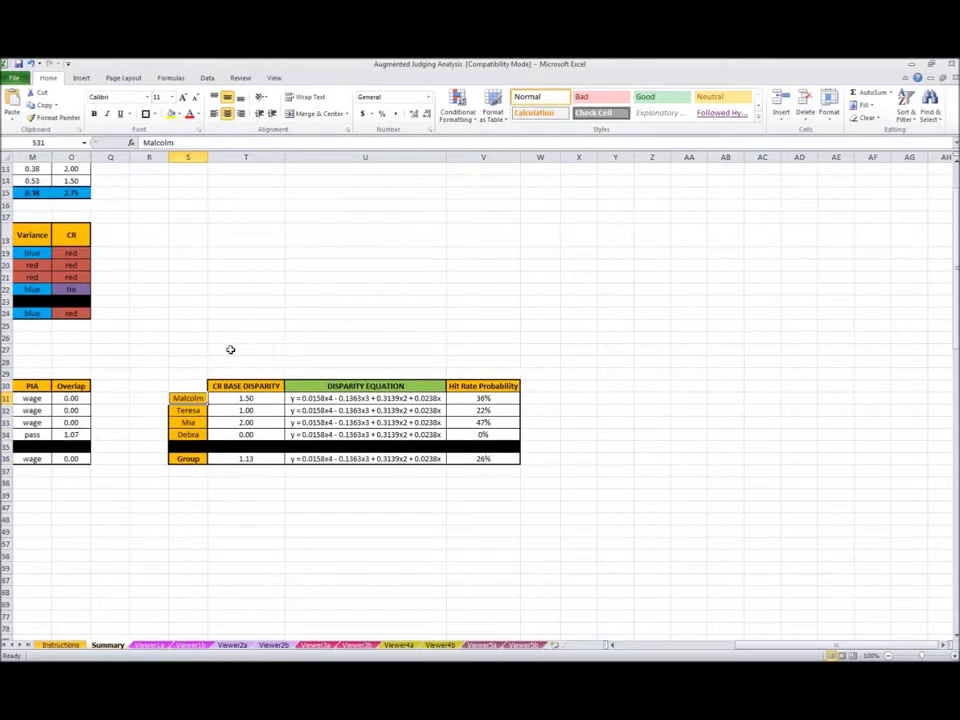
scroll(262, 348, "up", 3)
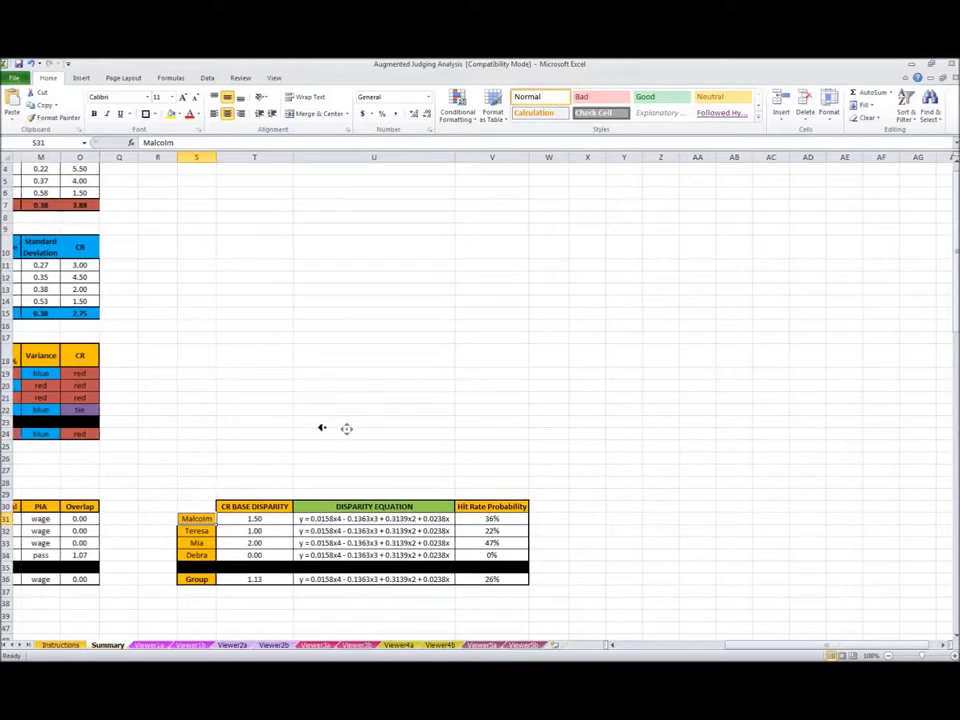
scroll(321, 430, "left", 1)
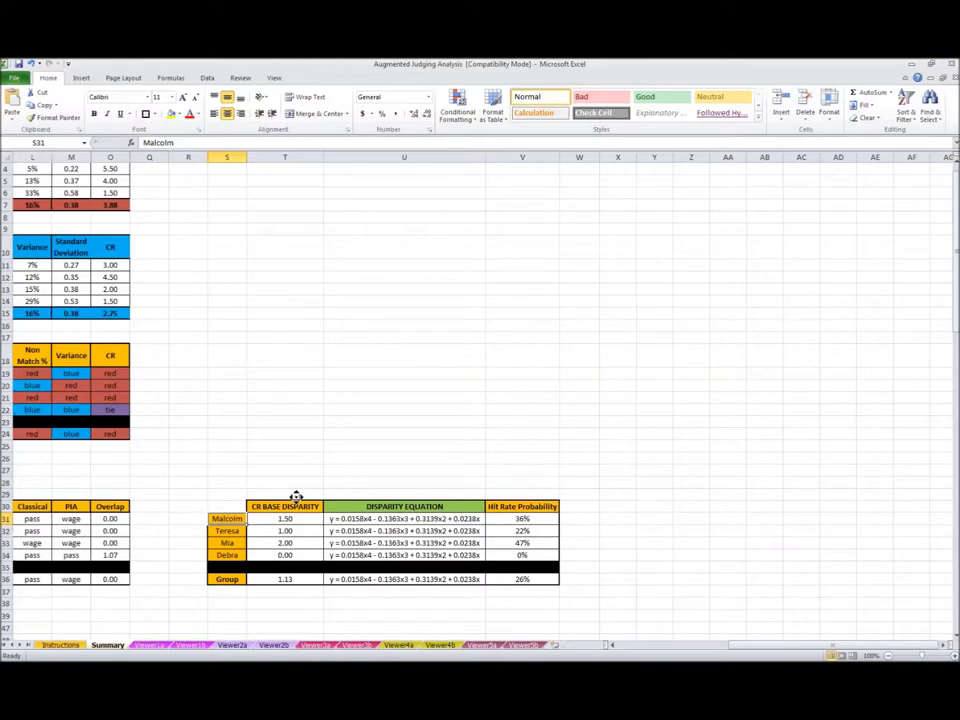
scroll(296, 494, "down", 1)
scroll(296, 494, "right", 1)
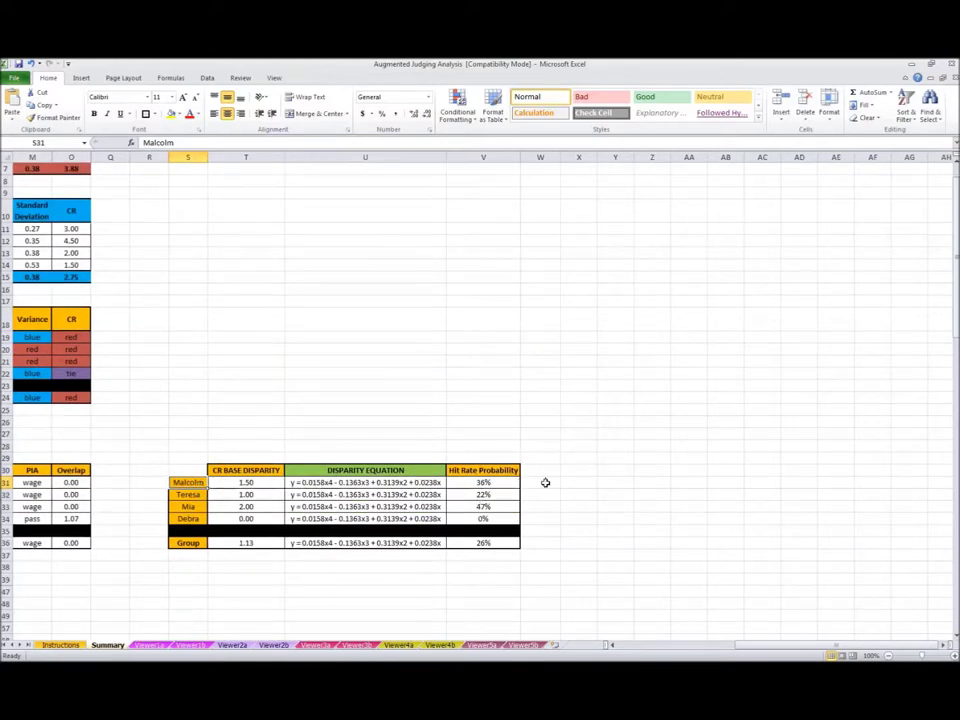
scroll(549, 482, "right", 1)
mouse_move(450, 483)
left_mouse_down()
mouse_move(450, 519)
mouse_move(443, 494)
mouse_move(443, 506)
left_mouse_up()
scroll(440, 495, "down", 2)
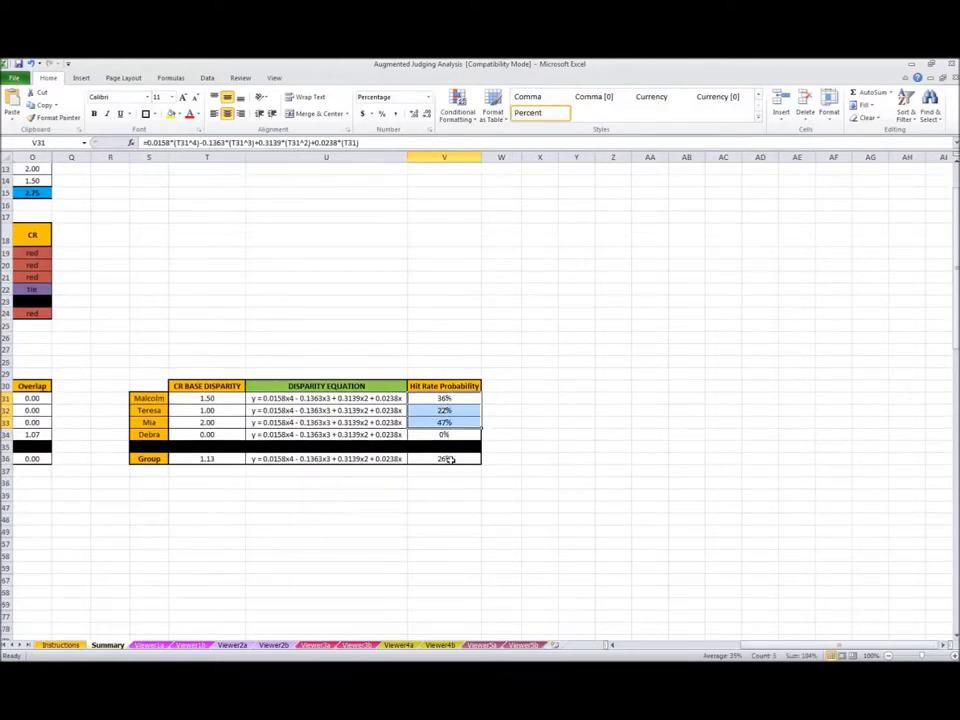
left_click(532, 535)
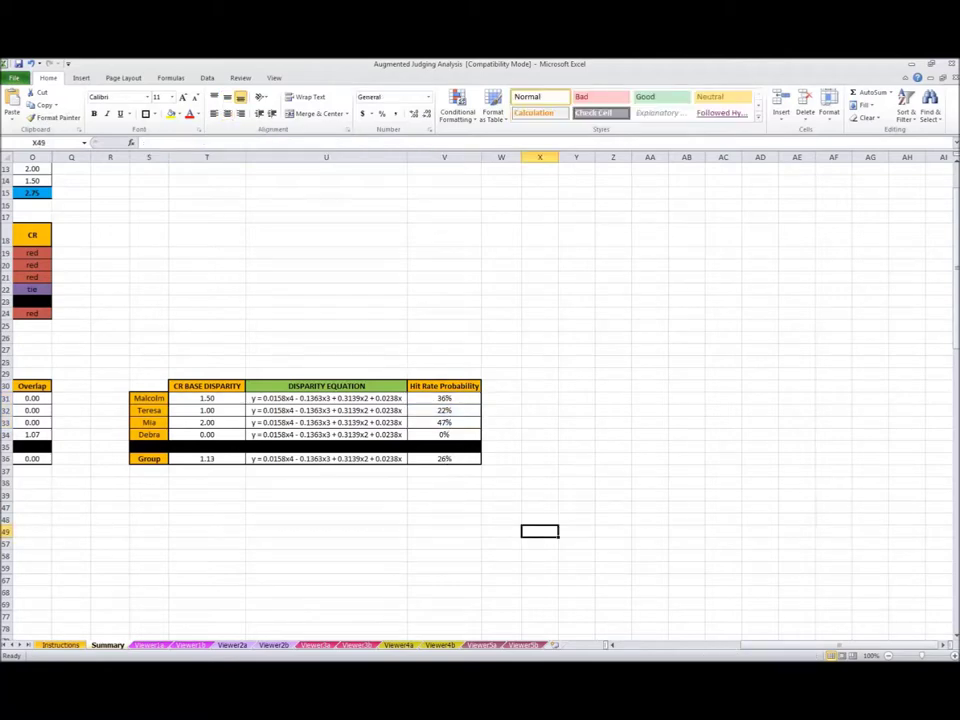
key("alt+Tab")
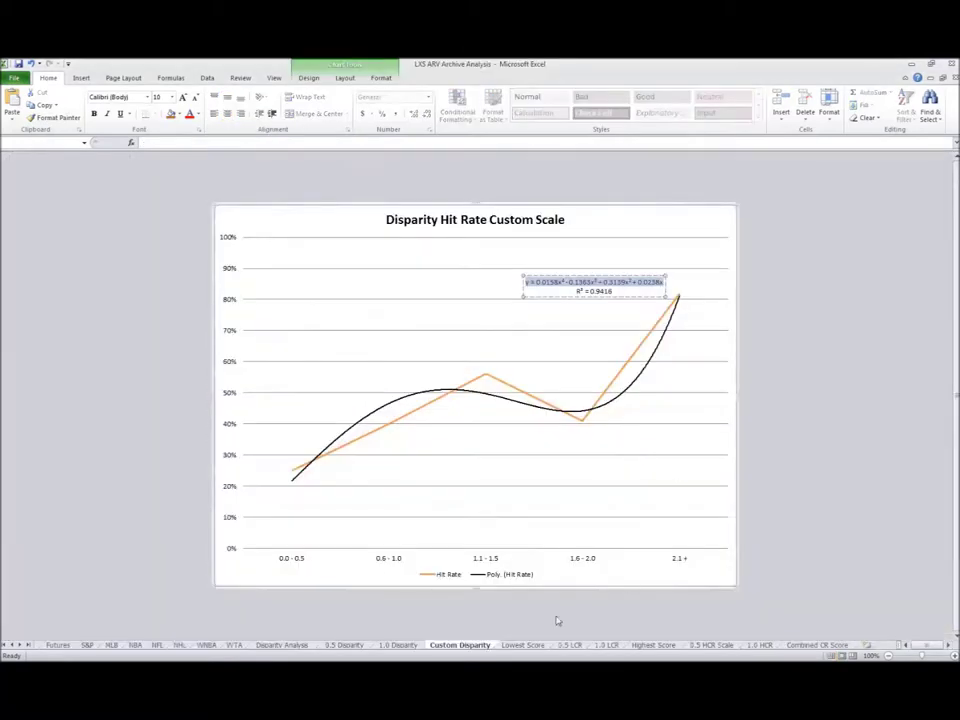
left_click(524, 645)
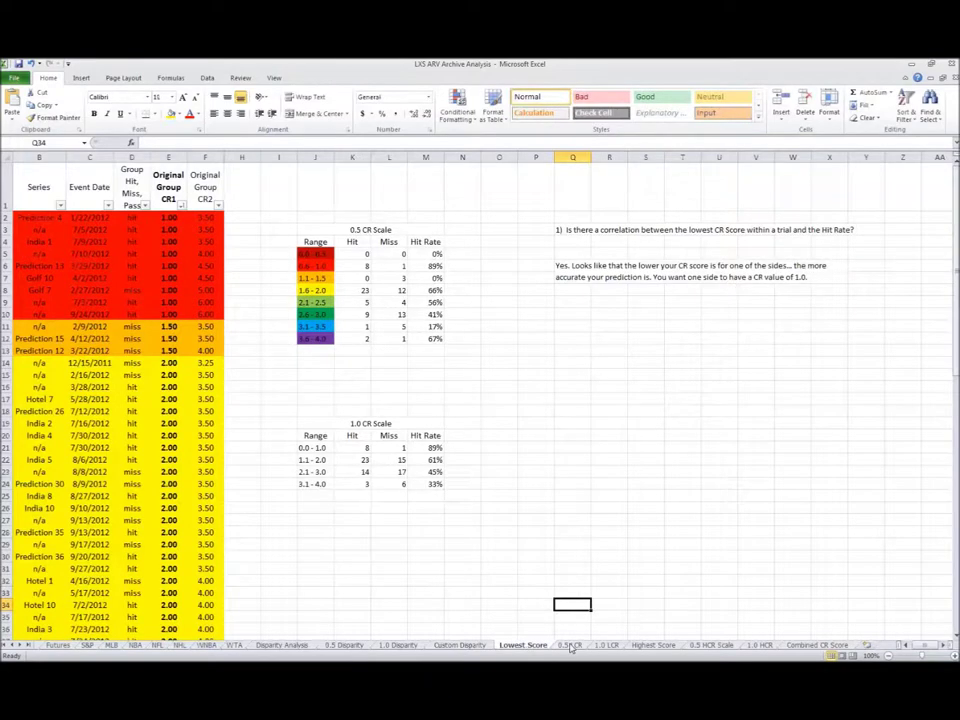
left_click(569, 645)
left_click(607, 645)
left_click(653, 645)
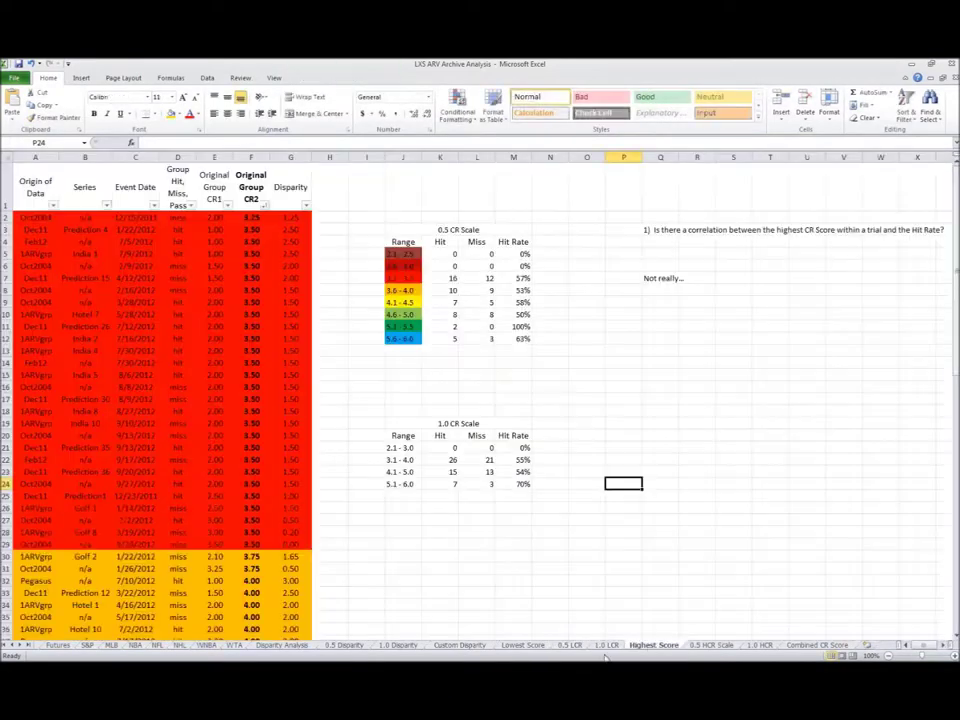
left_click(607, 645)
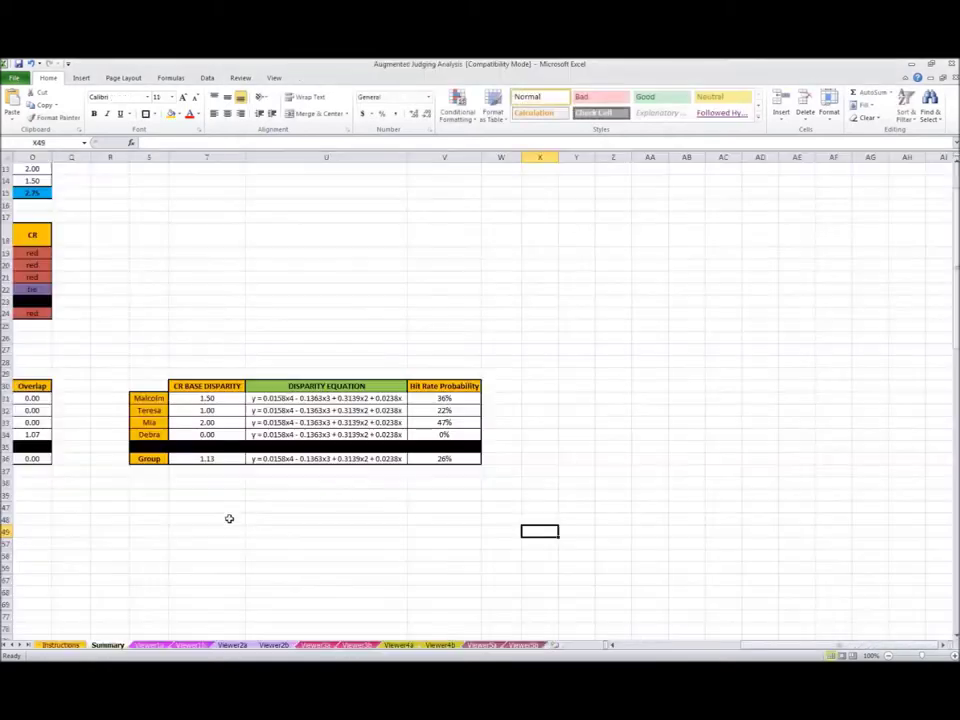
left_click(259, 529)
scroll(191, 531, "down", 2)
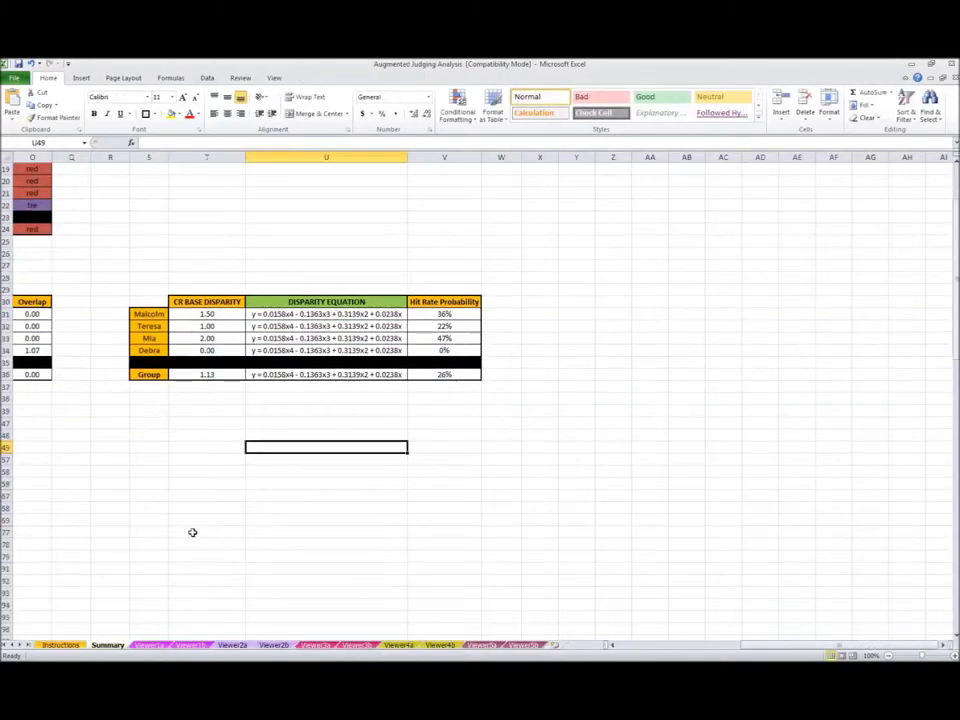
Step: Unhide rows 40–46 to reveal the Lowest Score table with its equations and probabilities
left_click(5, 410)
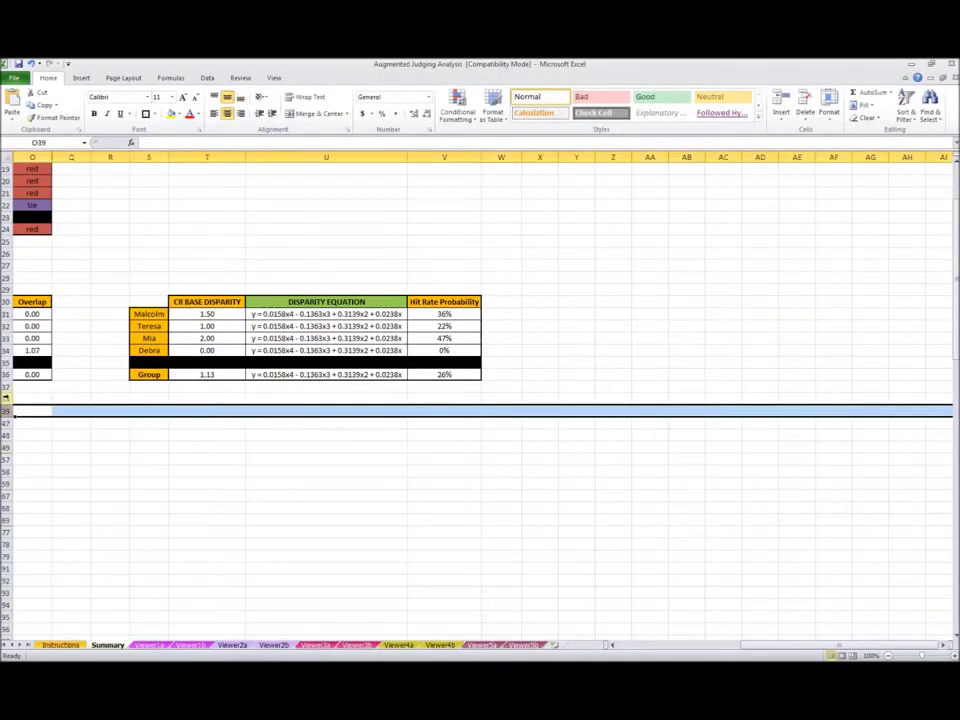
left_click_drag(5, 397, 5, 418)
right_click(5, 413)
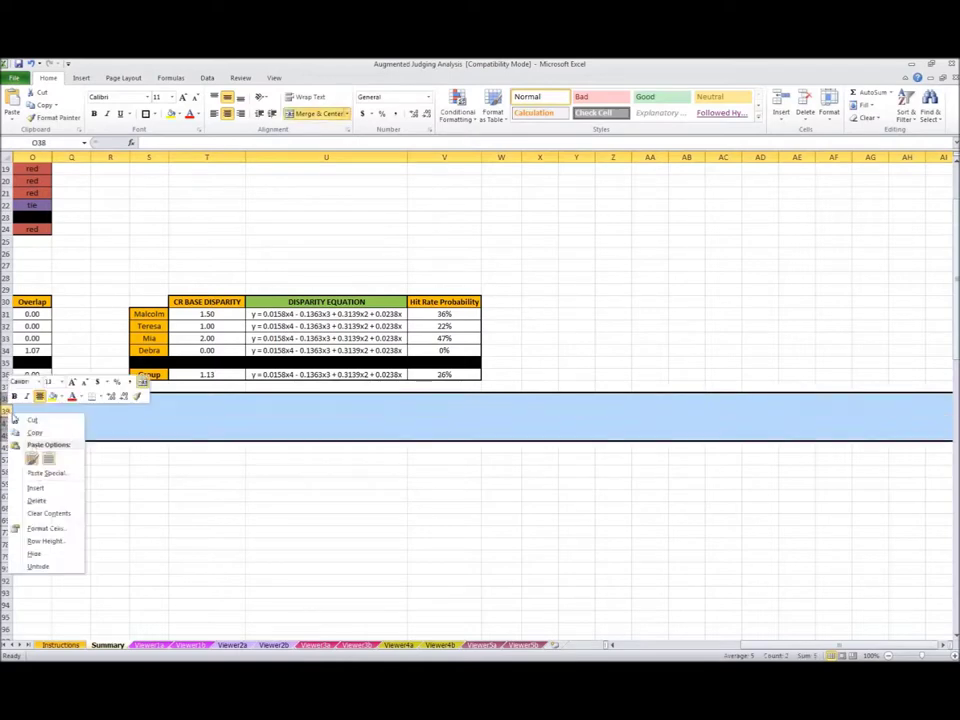
left_click(37, 566)
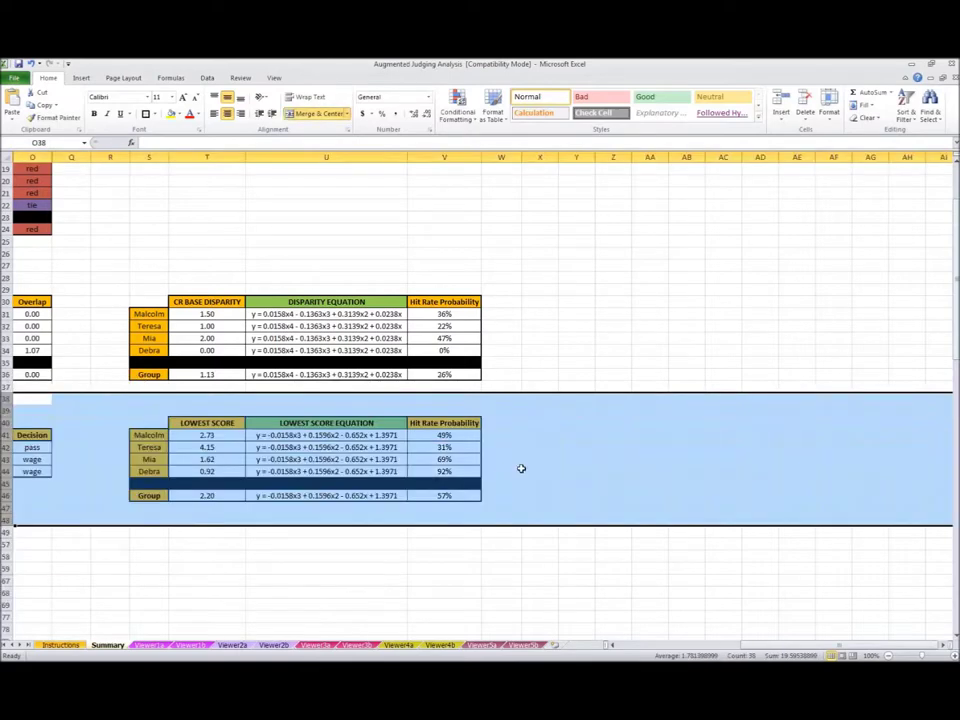
left_click(501, 467)
scroll(536, 450, "down", 1)
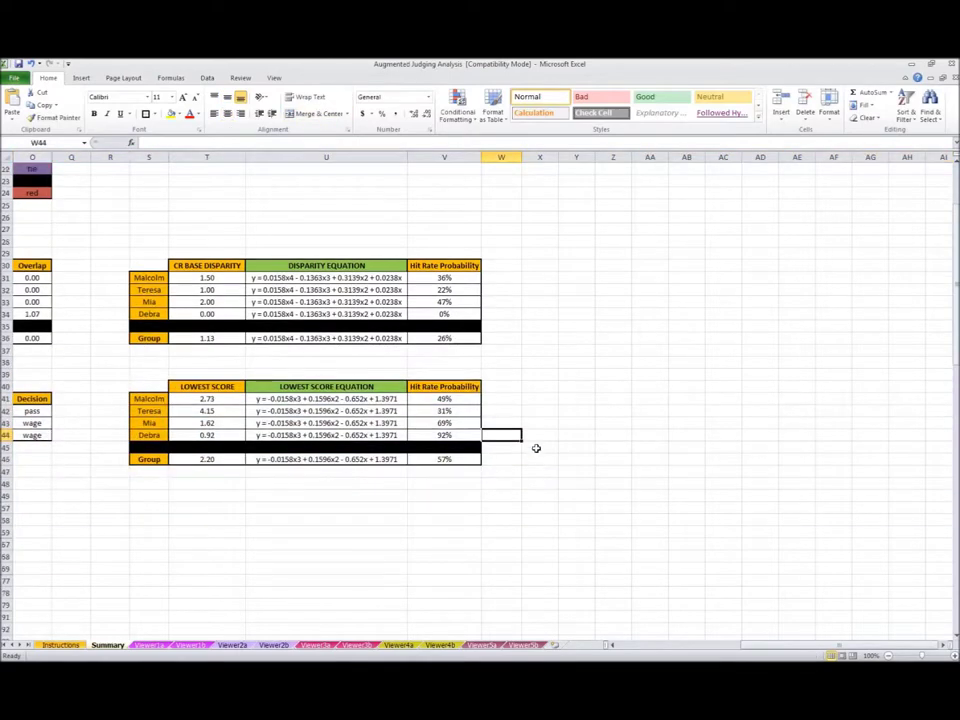
left_click(178, 389)
scroll(520, 437, "up", 2)
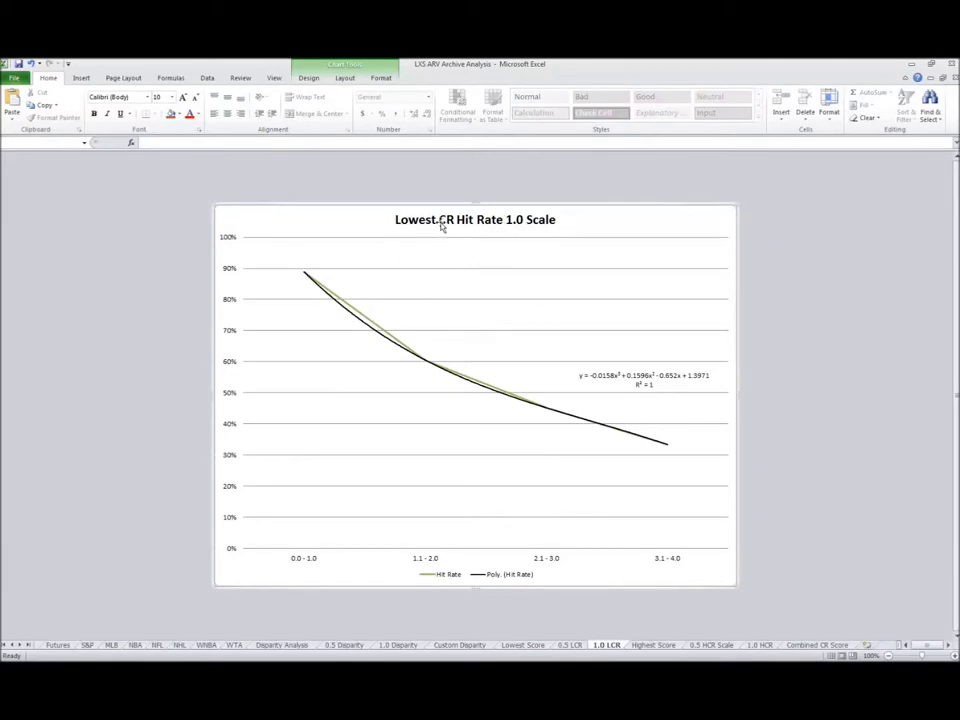
key("alt+Tab")
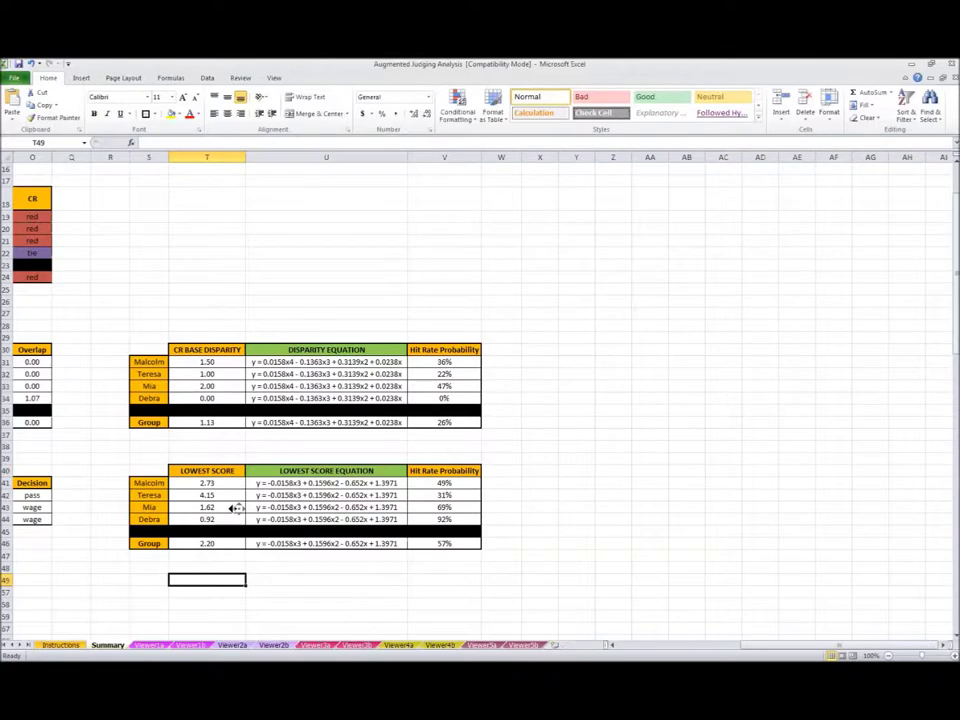
scroll(235, 508, "left", 3)
Step: Unhide the CR Min, CR and CR Max columns and check the CR Min formula in N3
scroll(189, 510, "up", 5)
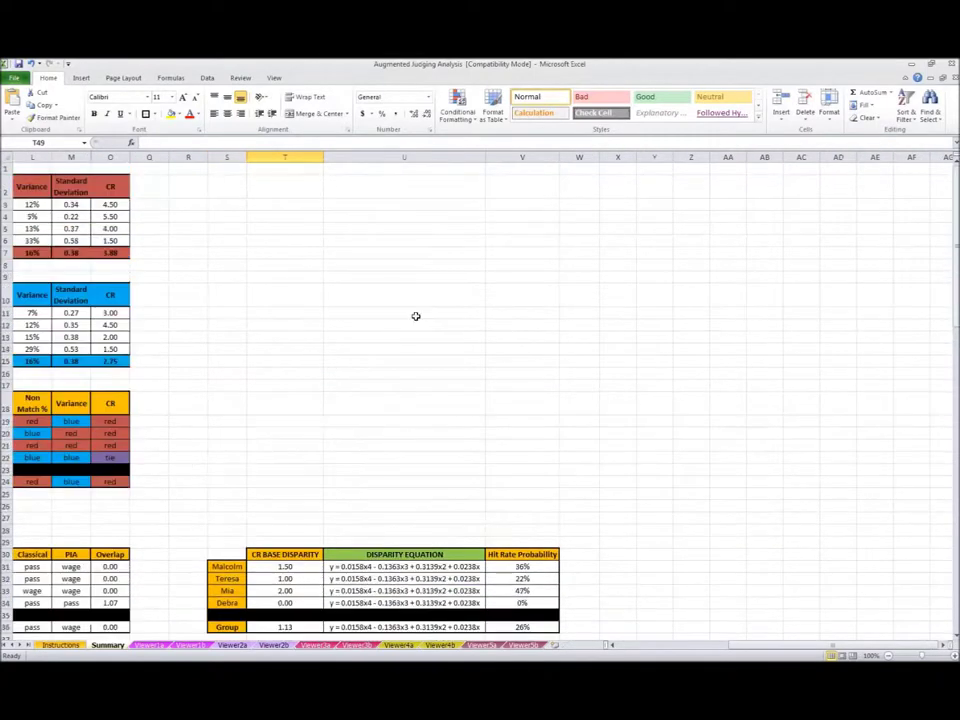
scroll(364, 324, "left", 2)
left_click_drag(149, 158, 214, 163)
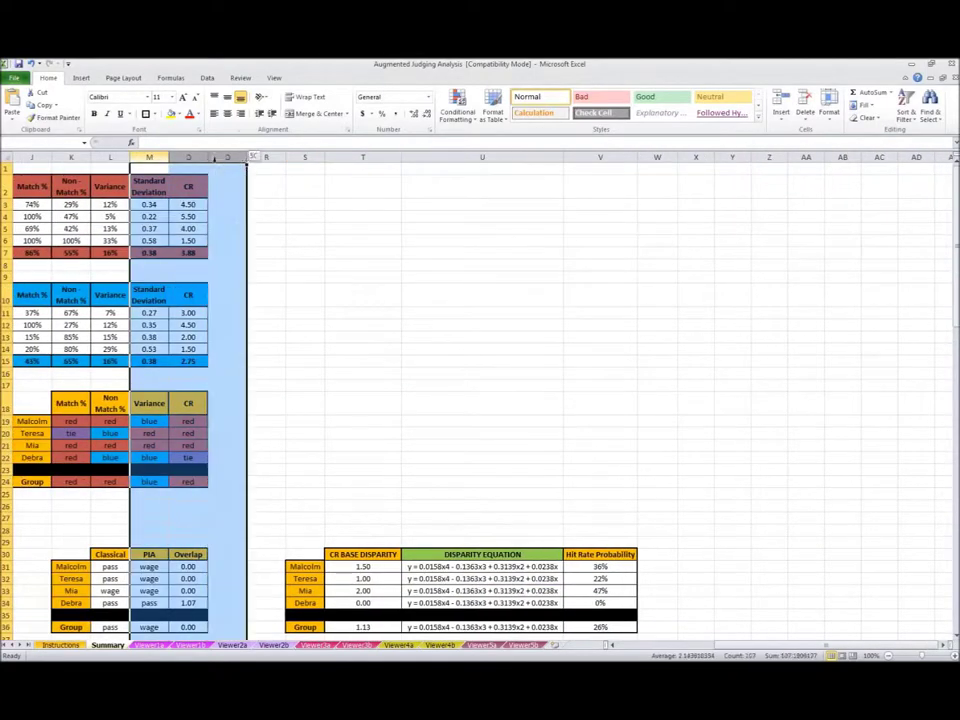
right_click(218, 160)
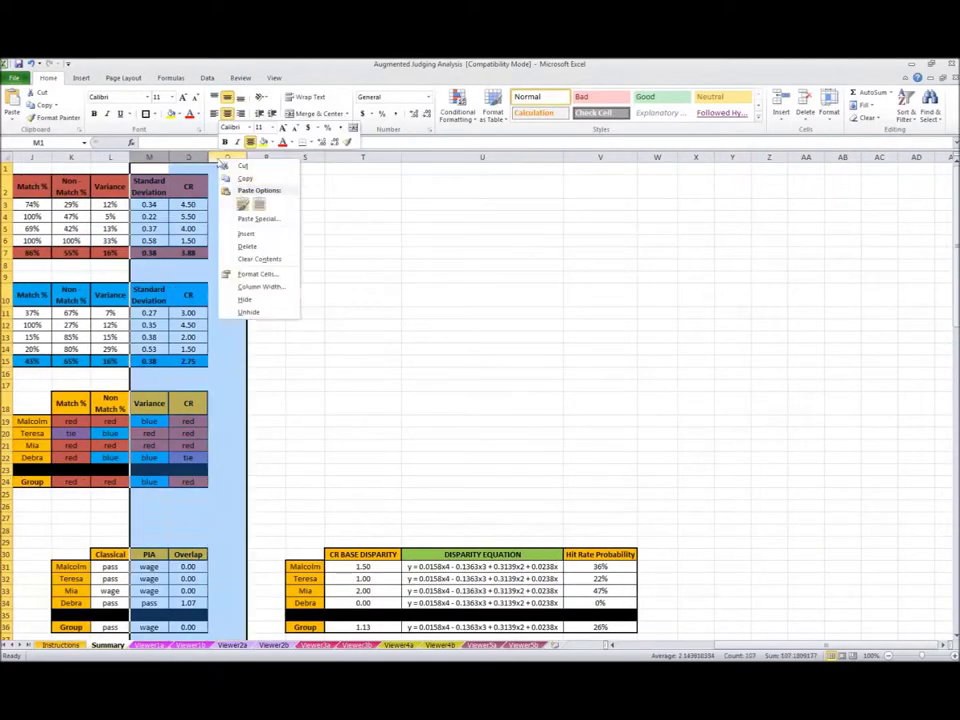
left_click(247, 312)
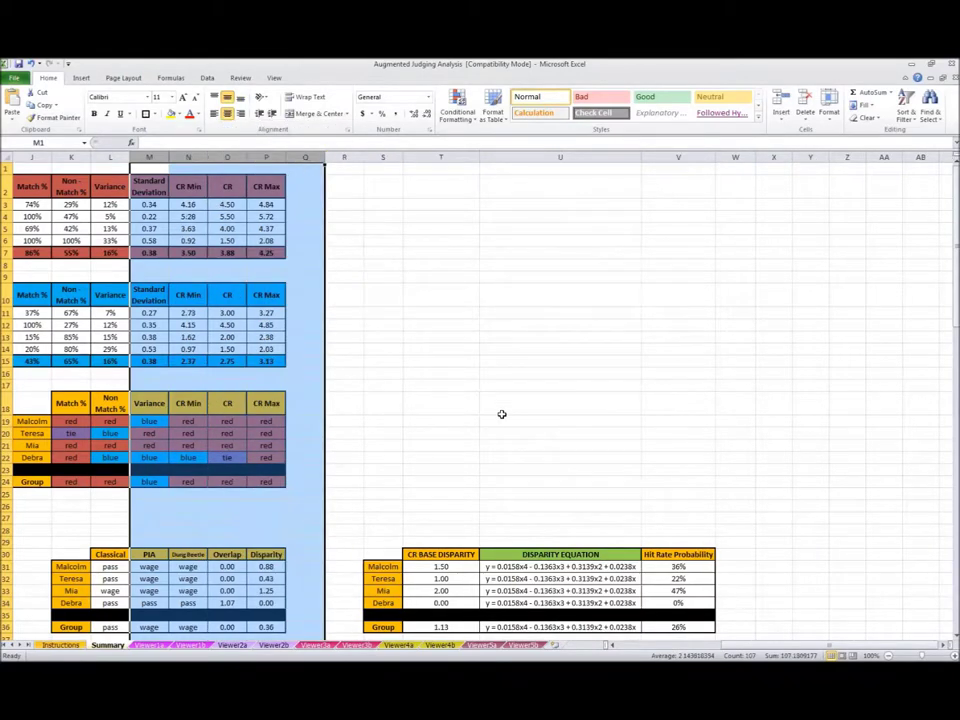
scroll(502, 414, "down", 2)
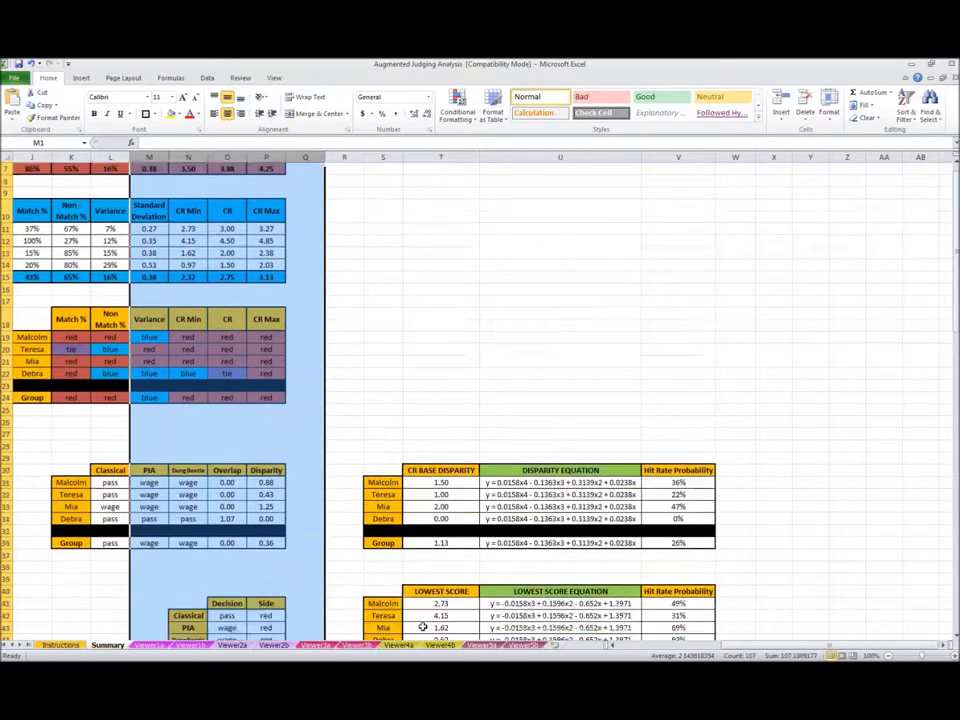
scroll(338, 506, "up", 2)
left_click(195, 203)
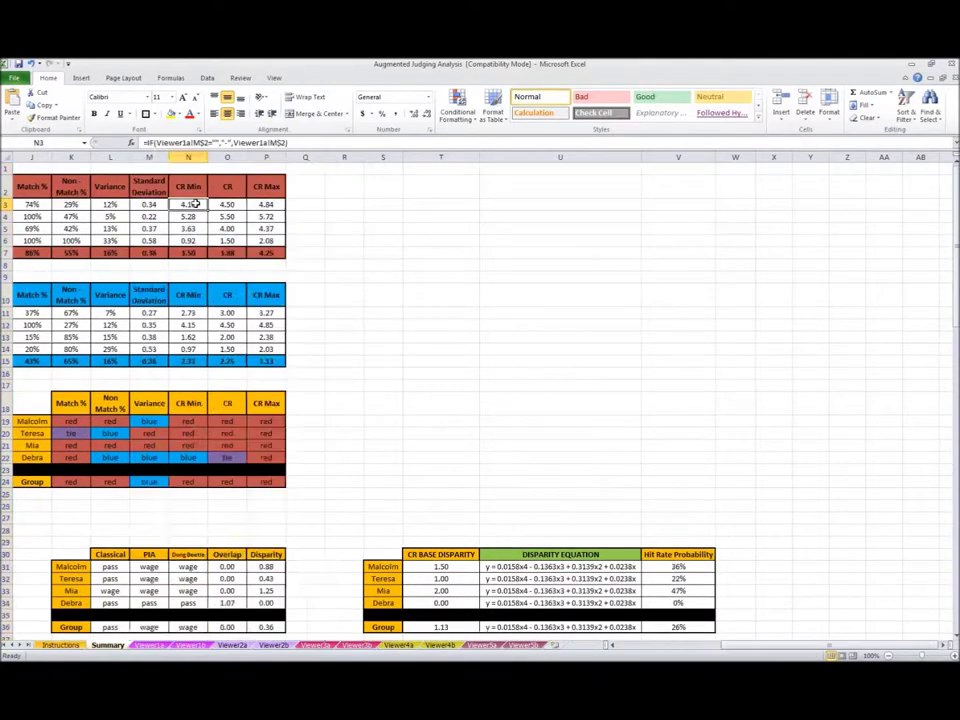
Step: Hide the CR and CR Max columns
left_click_drag(227, 157, 266, 157)
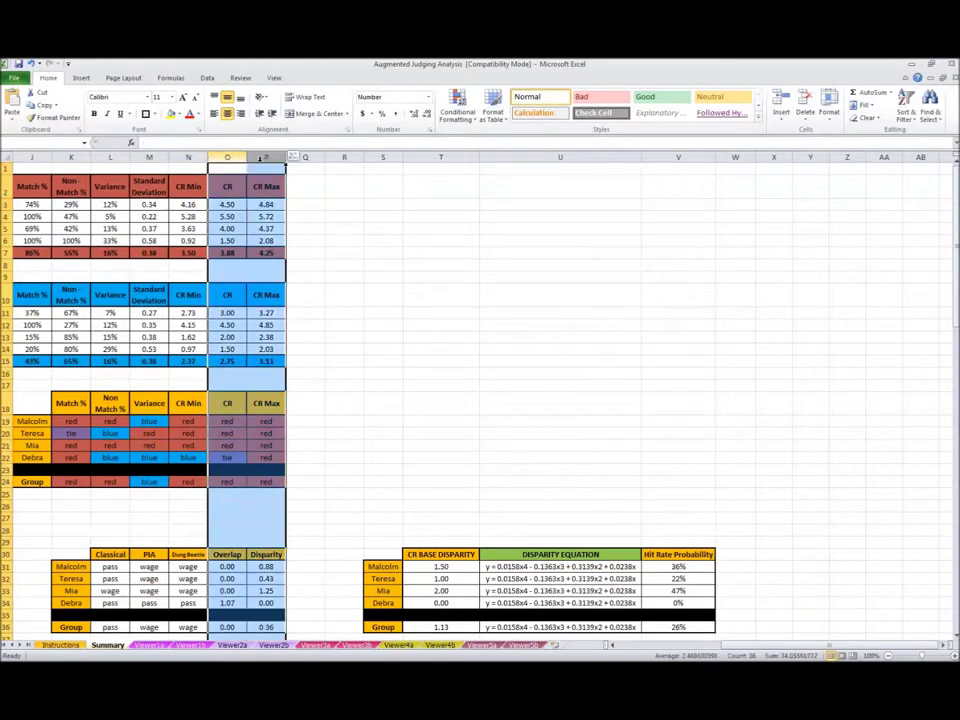
right_click(262, 158)
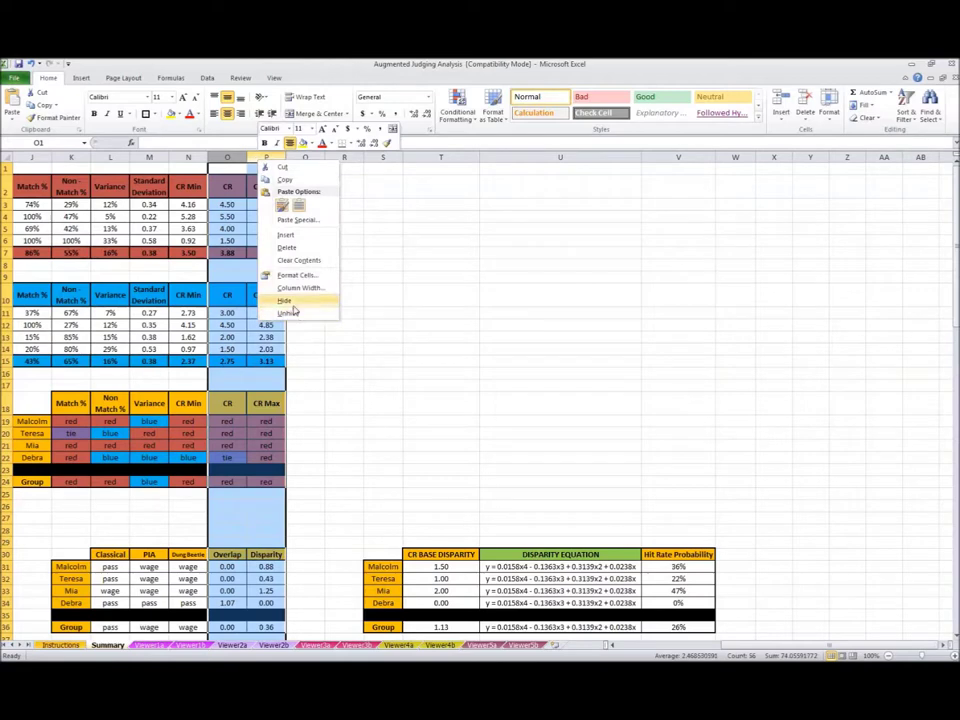
left_click(290, 314)
right_click(237, 158)
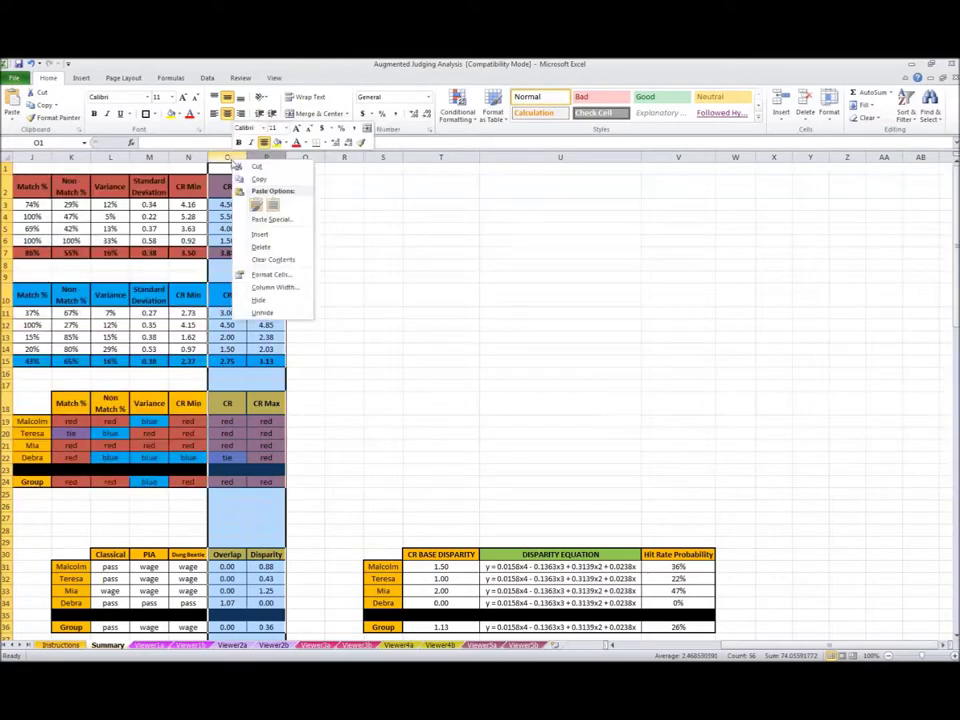
left_click(275, 300)
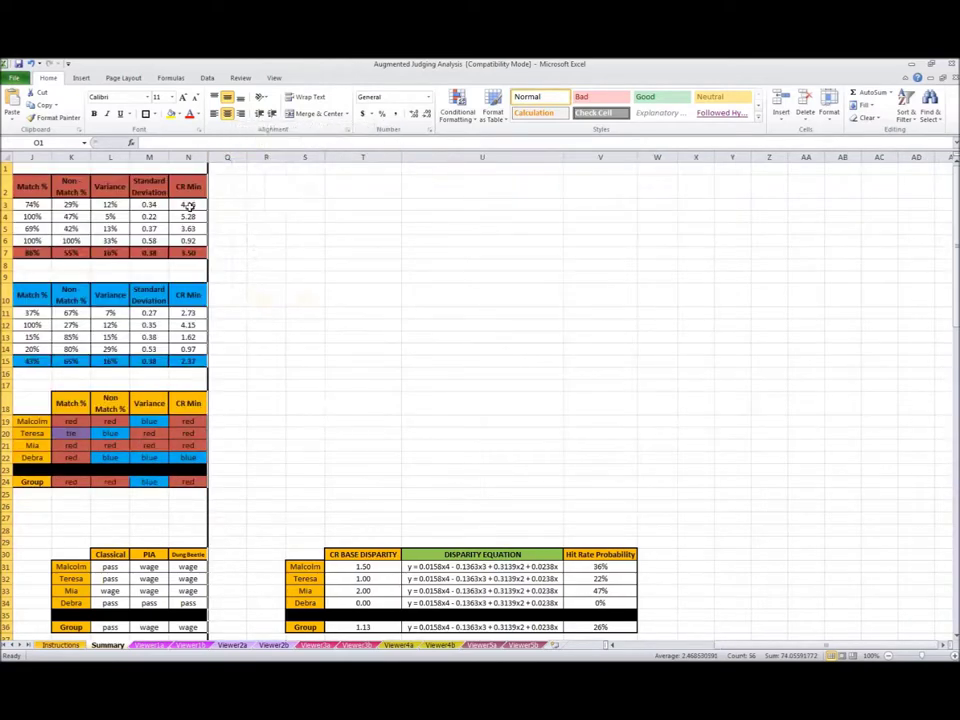
Step: Enter 4.16 in R3 and 2.73 in R11
left_click(188, 205)
left_click(266, 205)
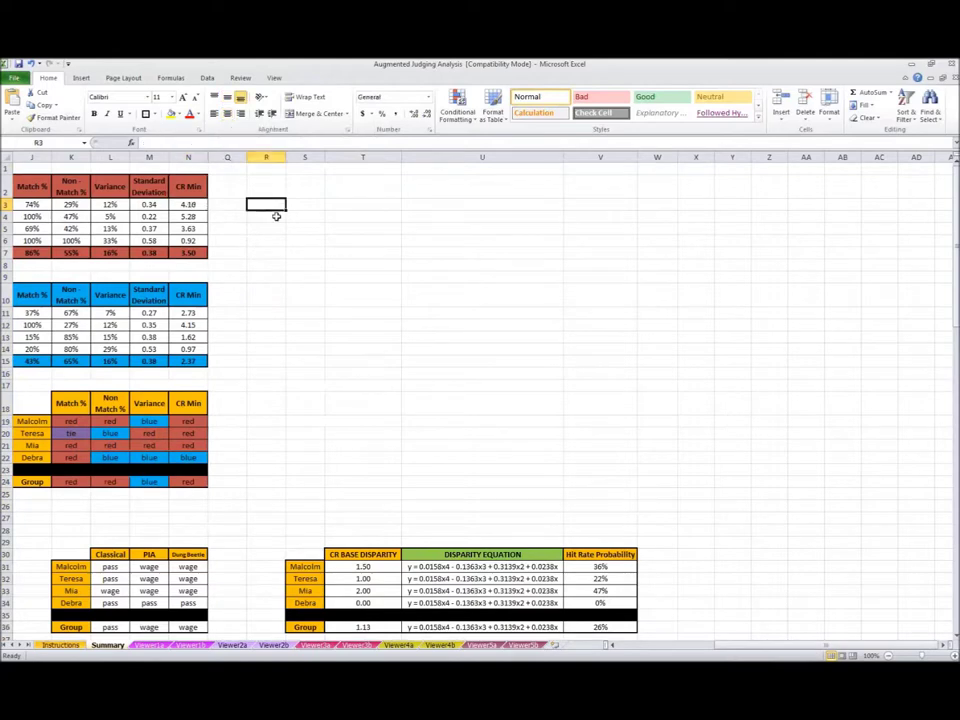
type("4.16")
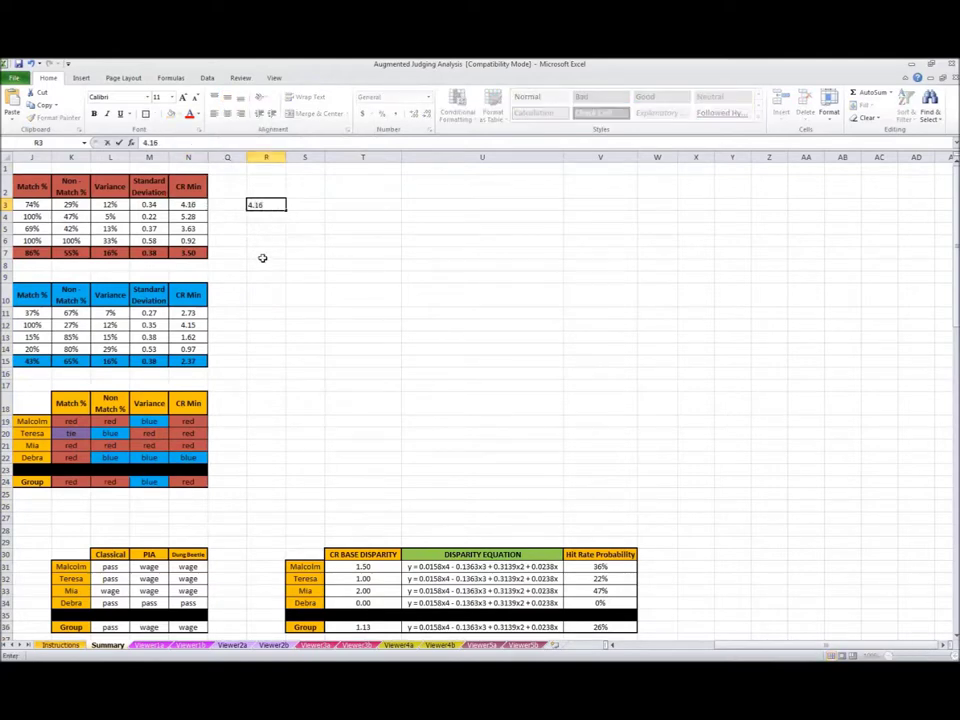
left_click(260, 313)
type("2.73")
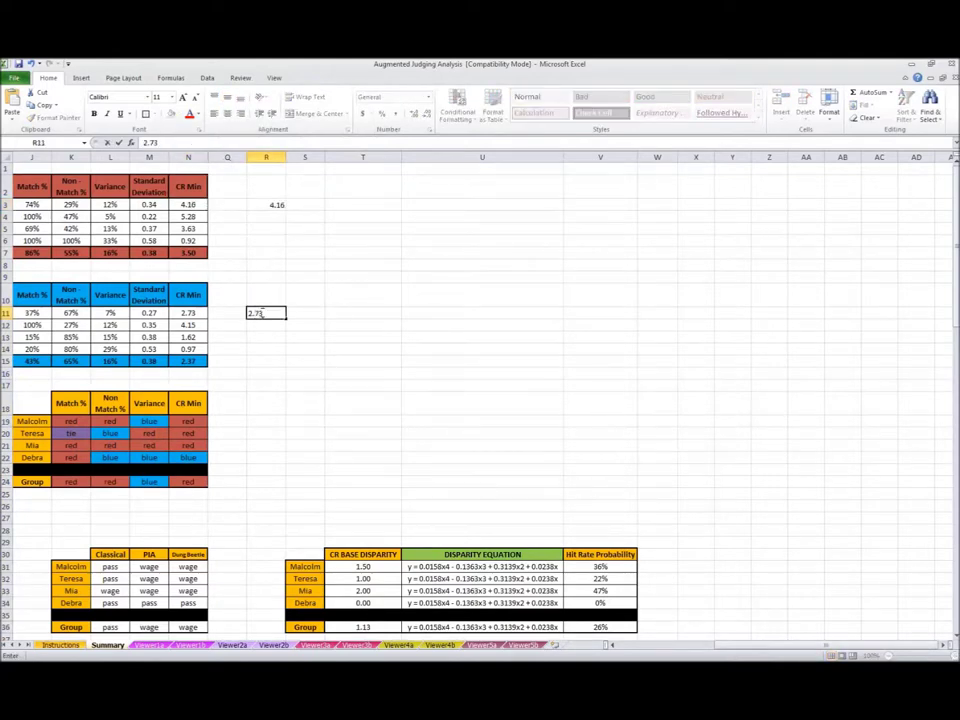
key("Return")
scroll(403, 403, "down", 3)
Step: Review the four viewers' lowest score values from T41 and the first equation in U41
left_click(362, 567)
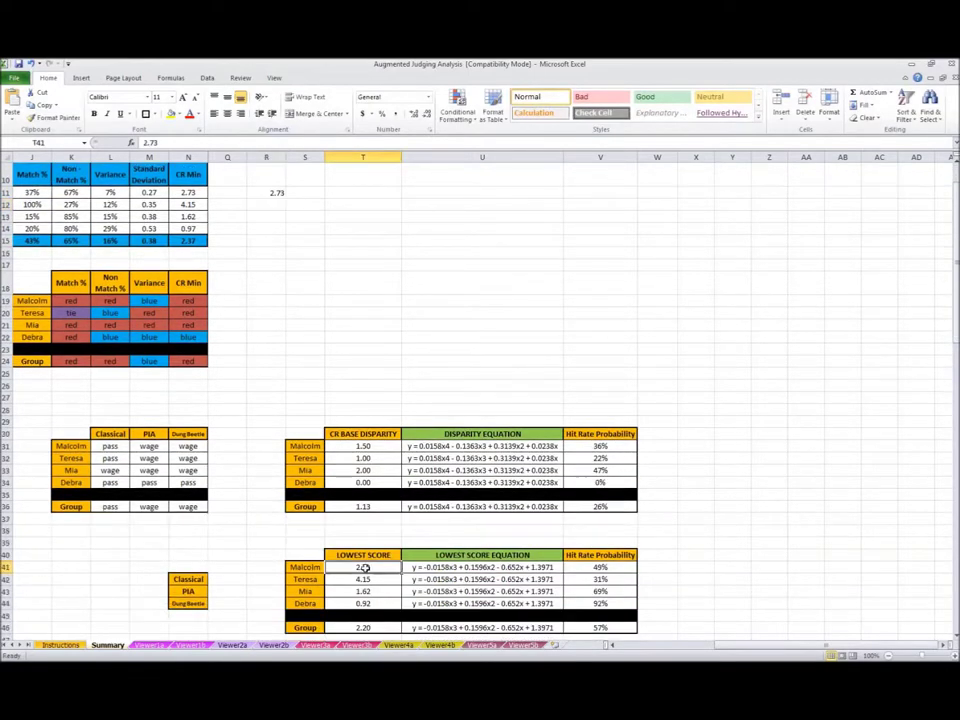
scroll(370, 567, "down", 1)
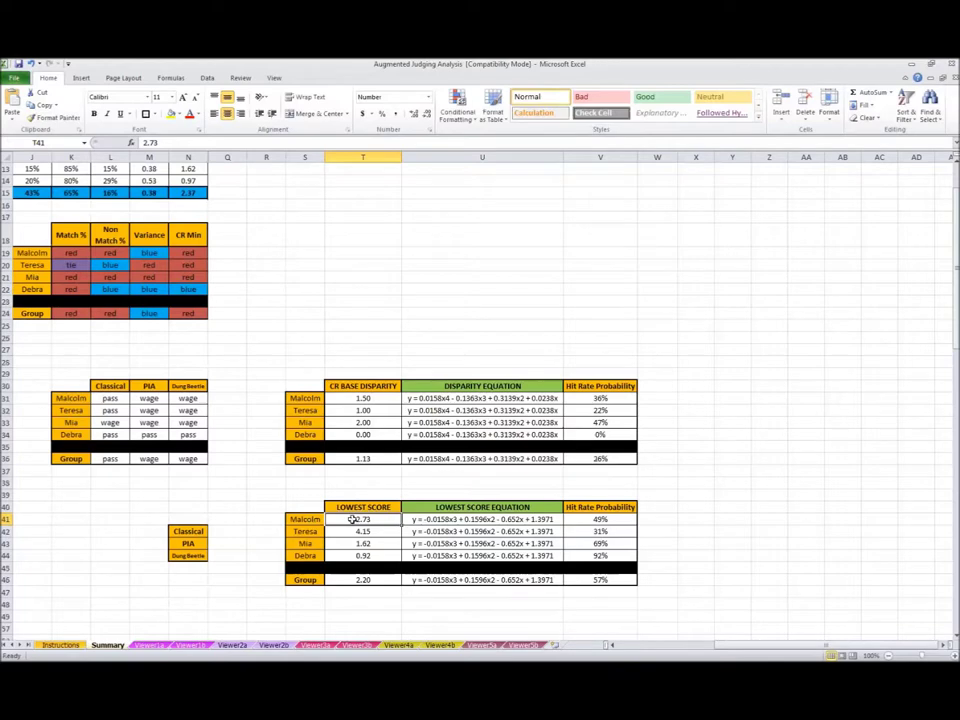
left_click_drag(352, 519, 362, 568)
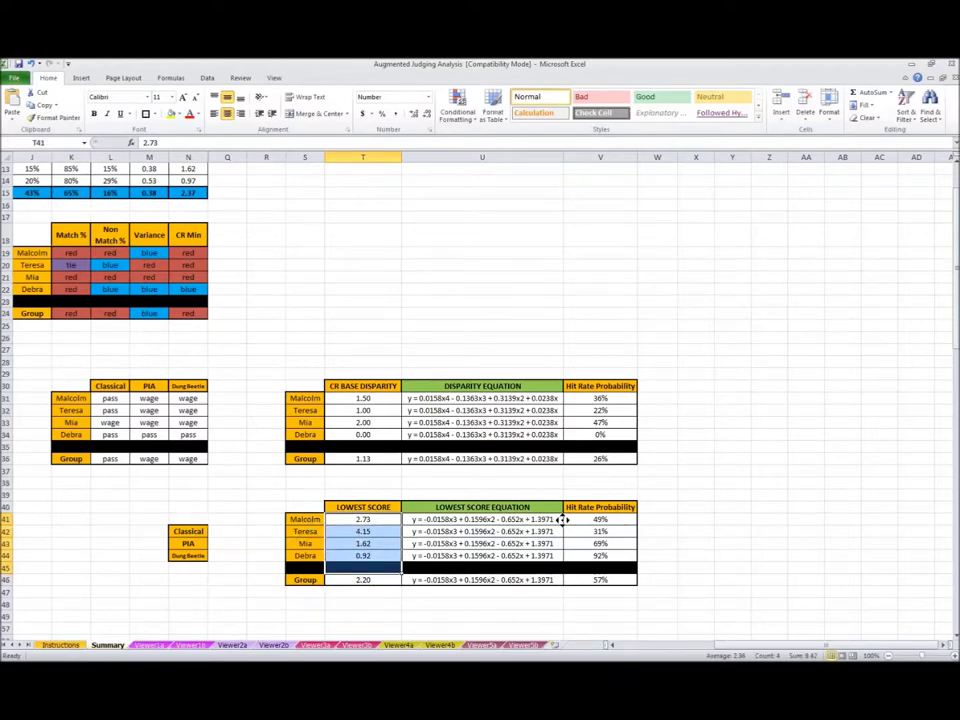
scroll(570, 519, "right", 1)
left_click(340, 519)
left_click(409, 519)
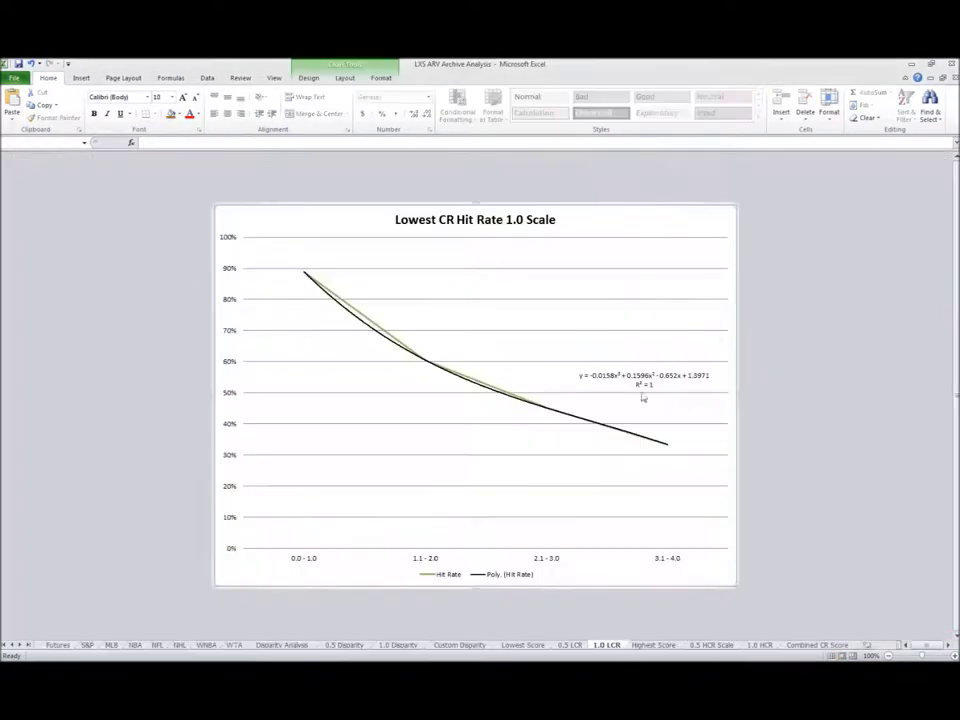
Step: Close the trendline label formatting, inspect the V41 hit-rate formula, and switch to the Augmented Aggregated Data workbook
double_click(602, 378)
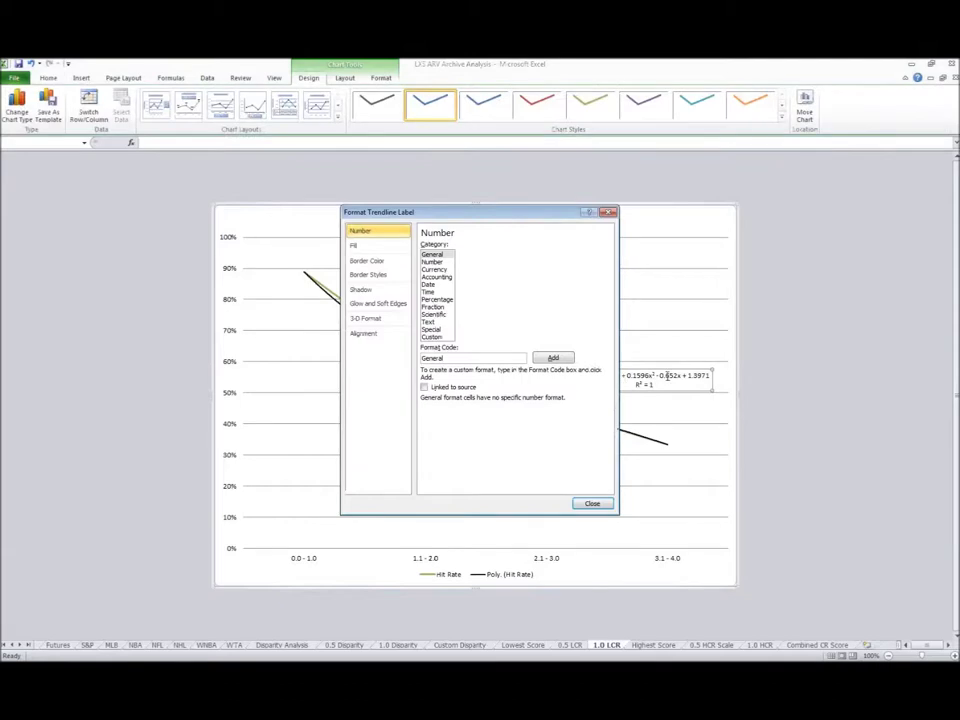
left_click(590, 503)
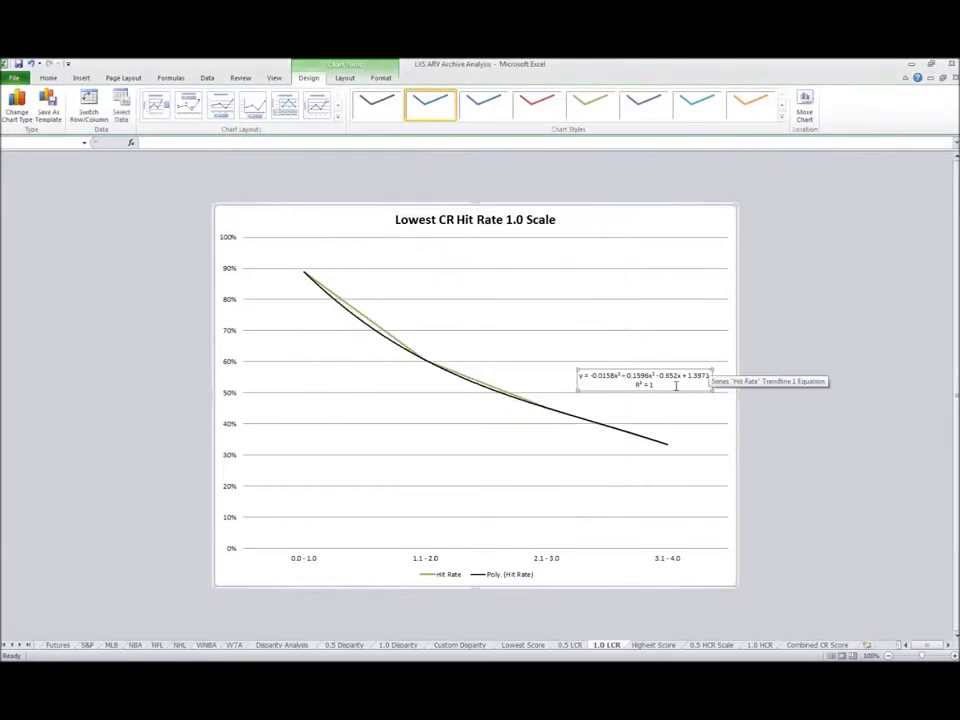
scroll(690, 380, "up", 3)
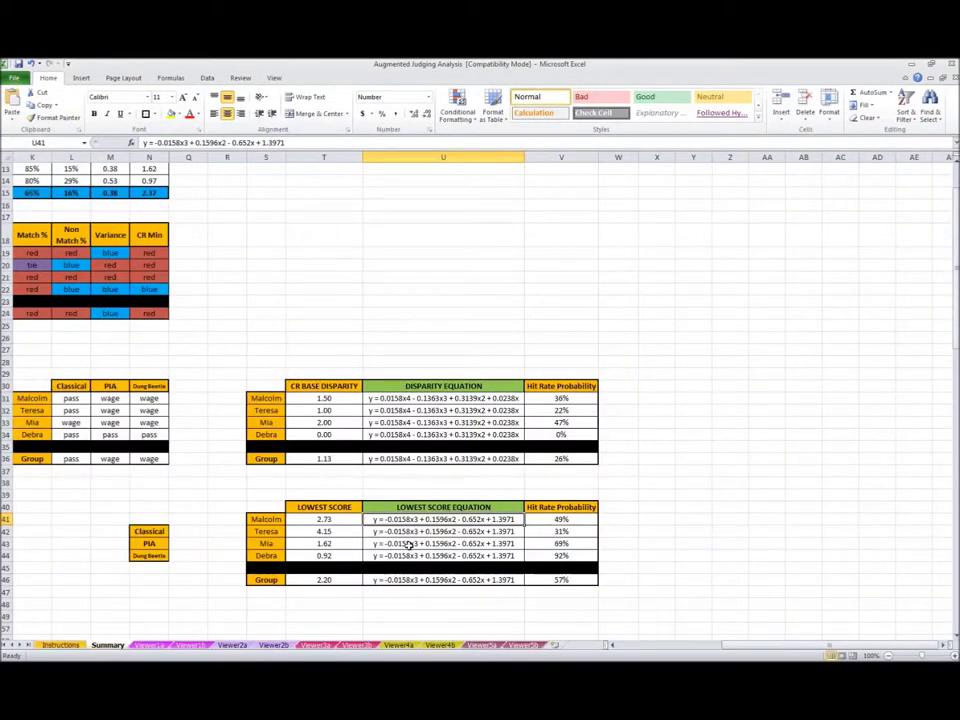
scroll(405, 545, "down", 3)
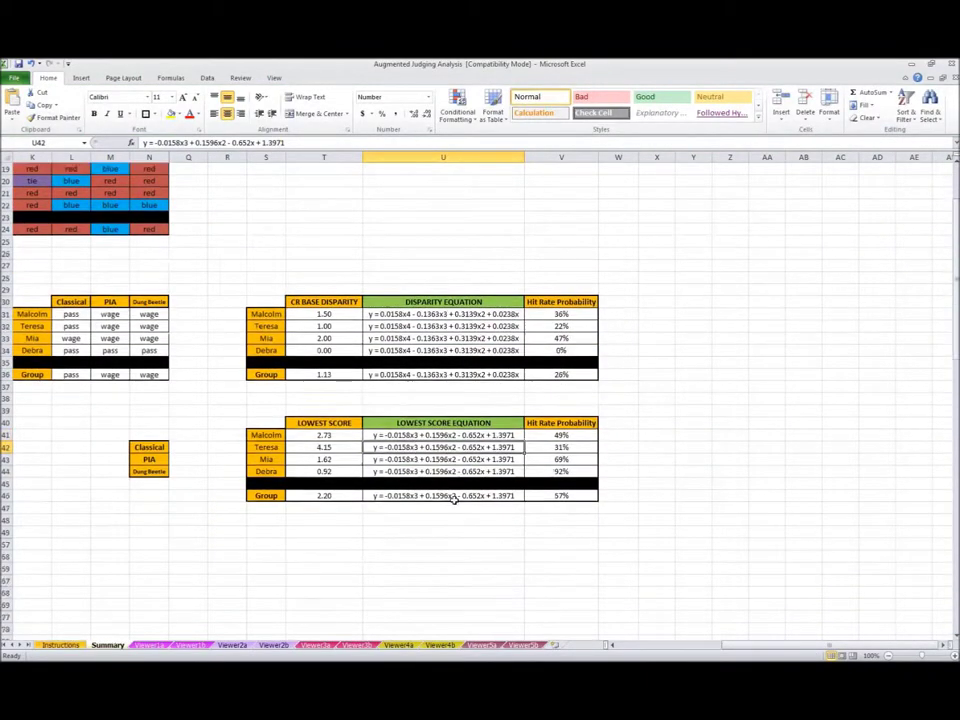
key("Down")
left_click_drag(250, 390, 590, 460)
scroll(331, 398, "right", 1)
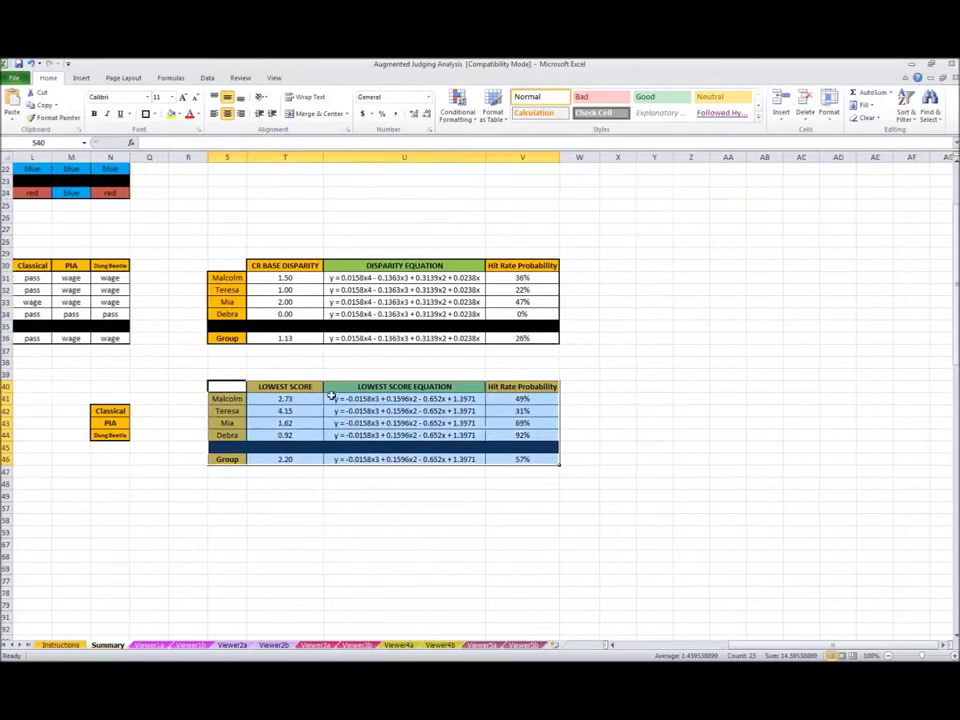
left_click(530, 400)
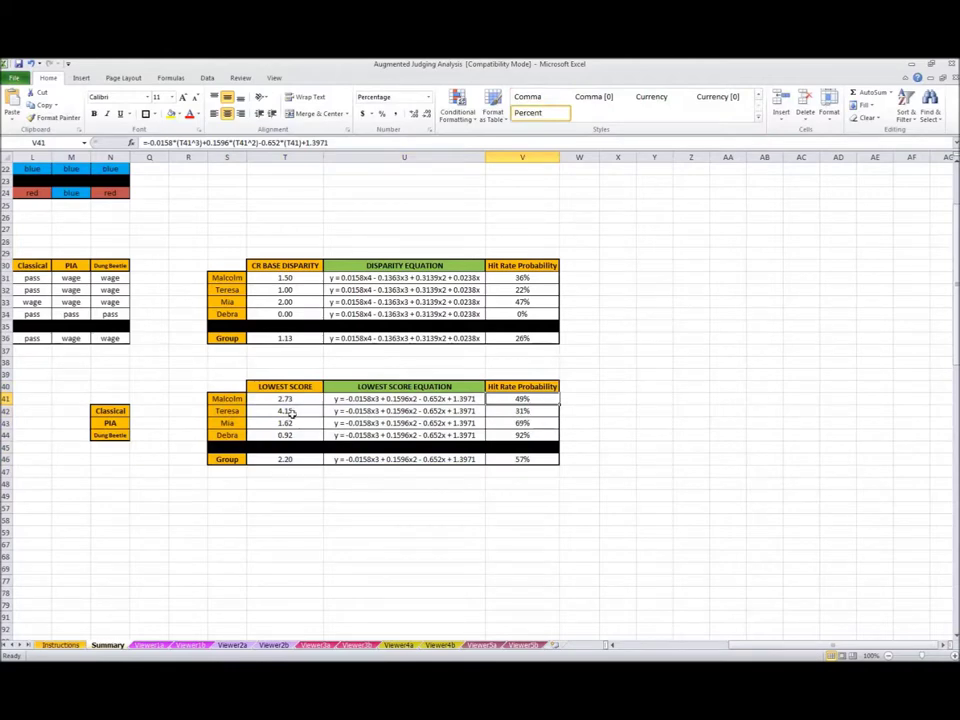
key("alt+Tab")
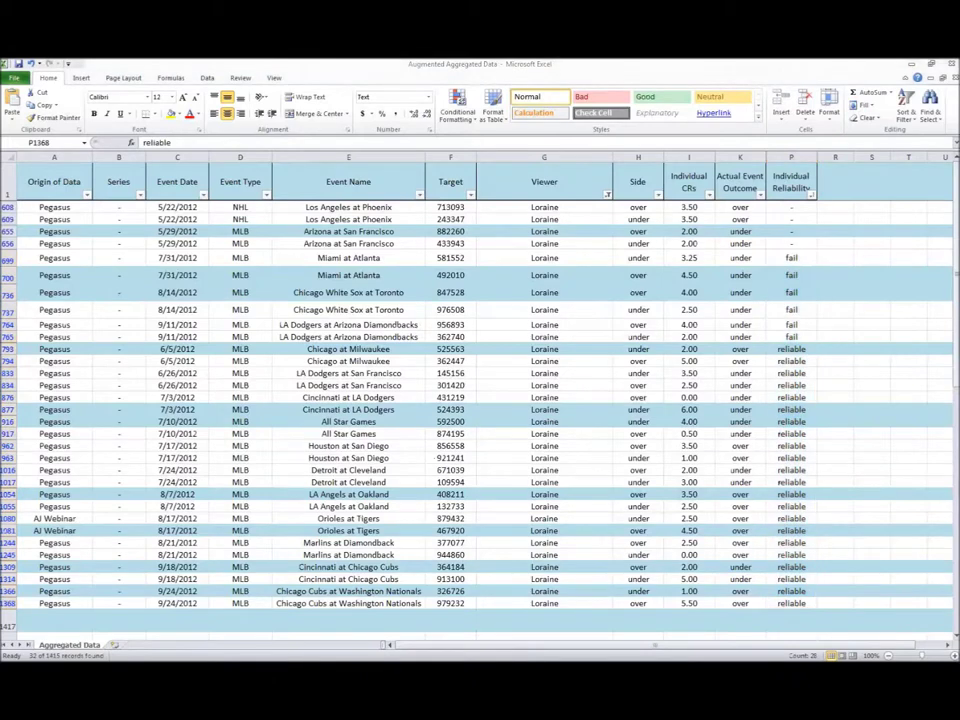
key("alt+Tab")
key("alt+Tab")
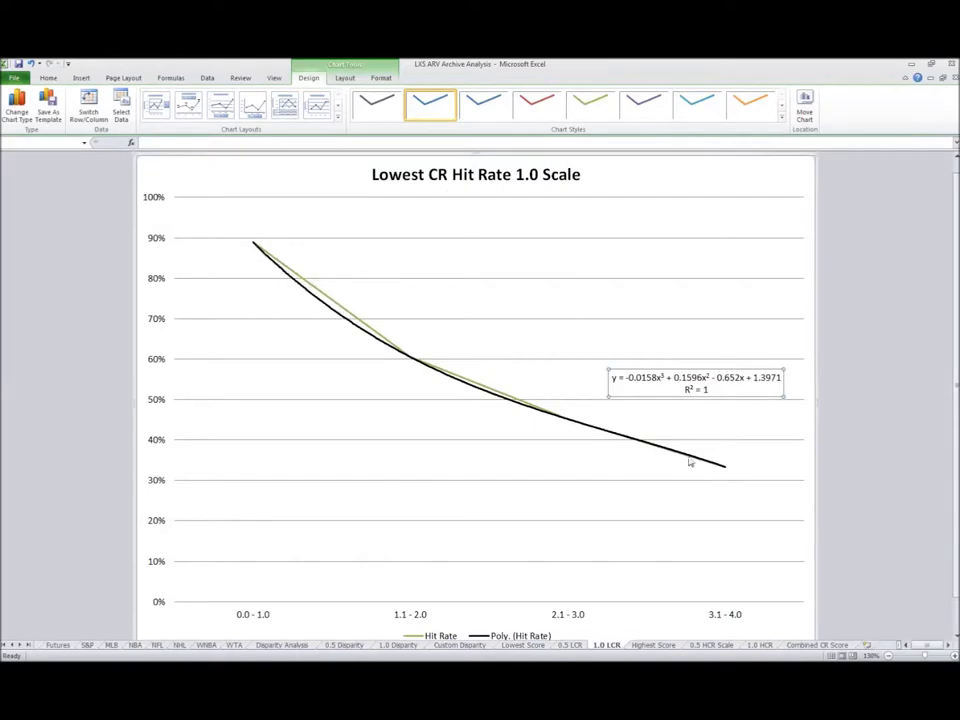
Step: View the Highest Score sheet and the 0.5 HCR Scale chart in LXS ARV Archive Analysis
left_click(638, 647)
left_click(711, 645)
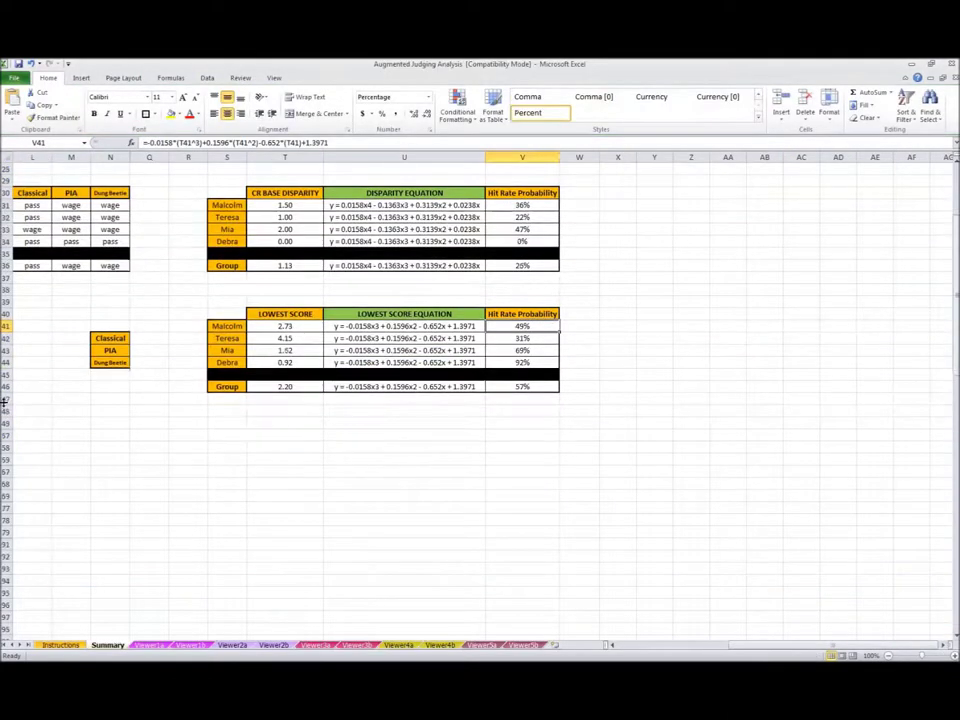
Step: Unhide rows 47–51 to show the HIGHEST SCORE table (Group 65%), then review S30:U55
left_click_drag(5, 399, 5, 447)
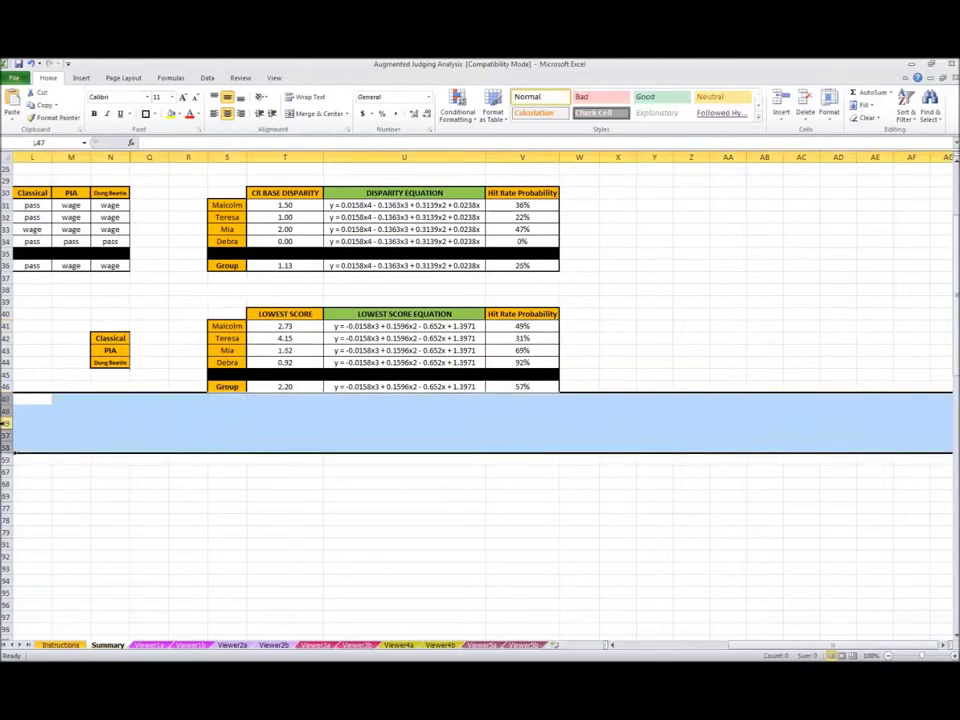
right_click(6, 424)
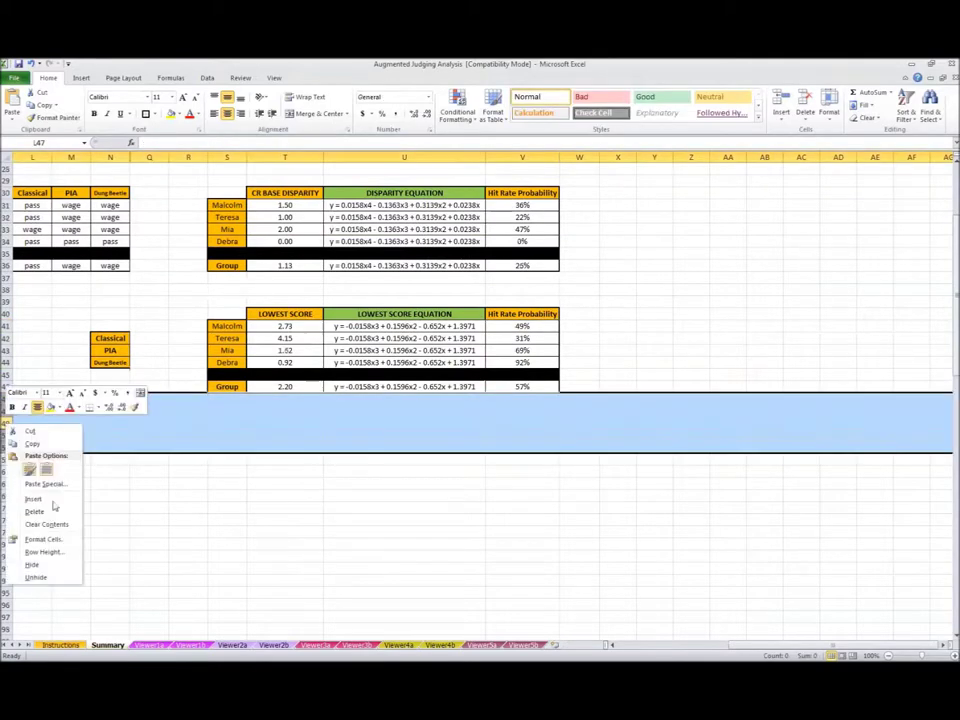
left_click(34, 577)
left_click(577, 530)
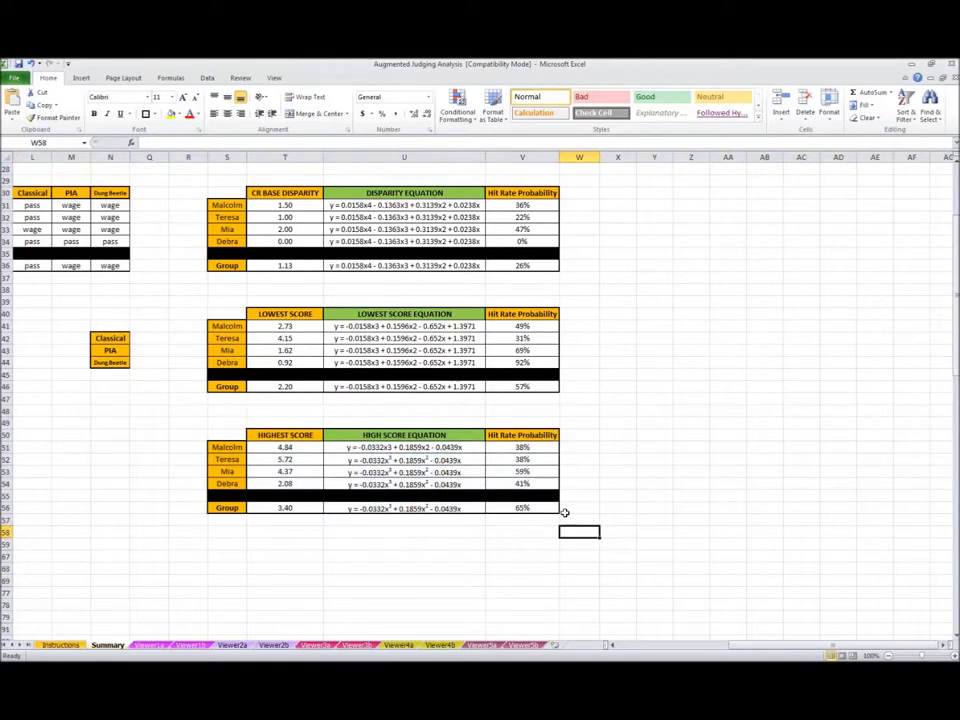
scroll(561, 500, "down", 2)
scroll(562, 497, "up", 2)
left_click_drag(229, 197, 470, 495)
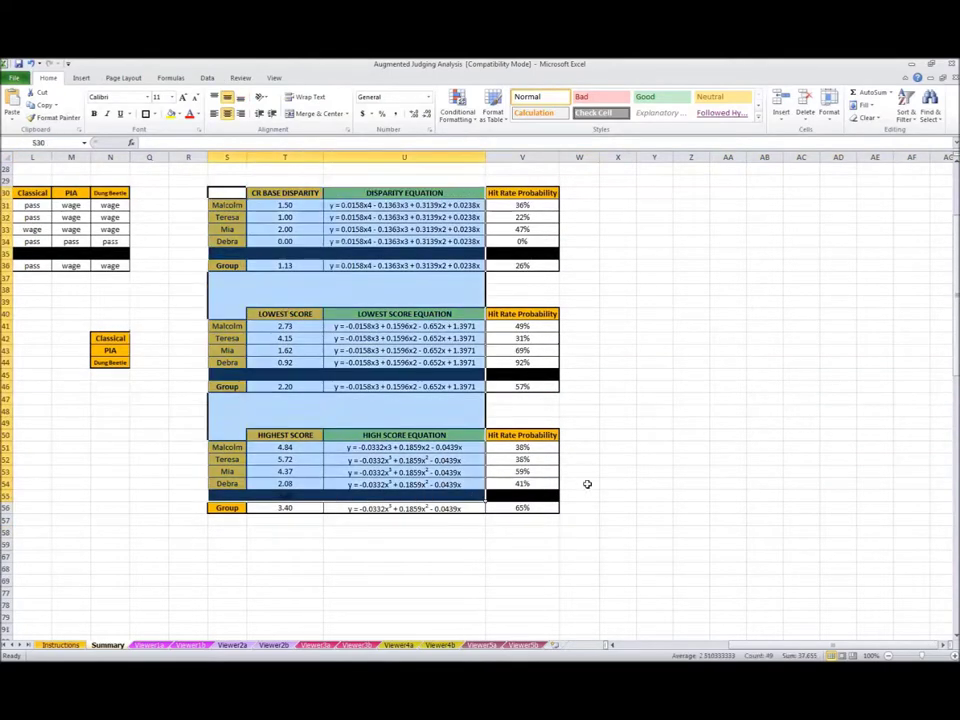
scroll(591, 483, "right", 2)
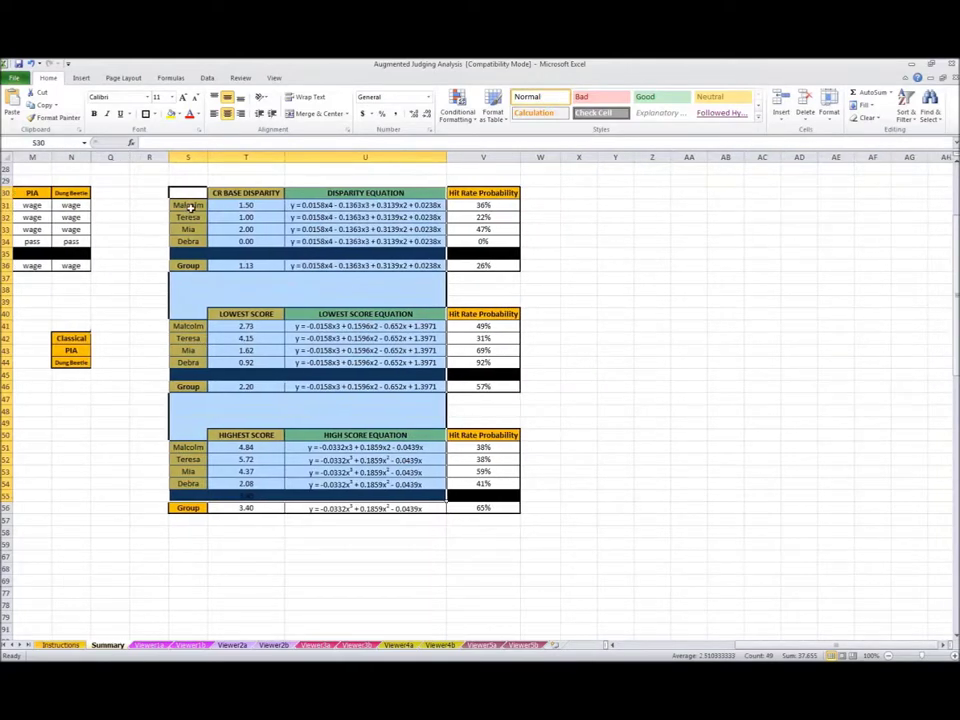
left_click(334, 554)
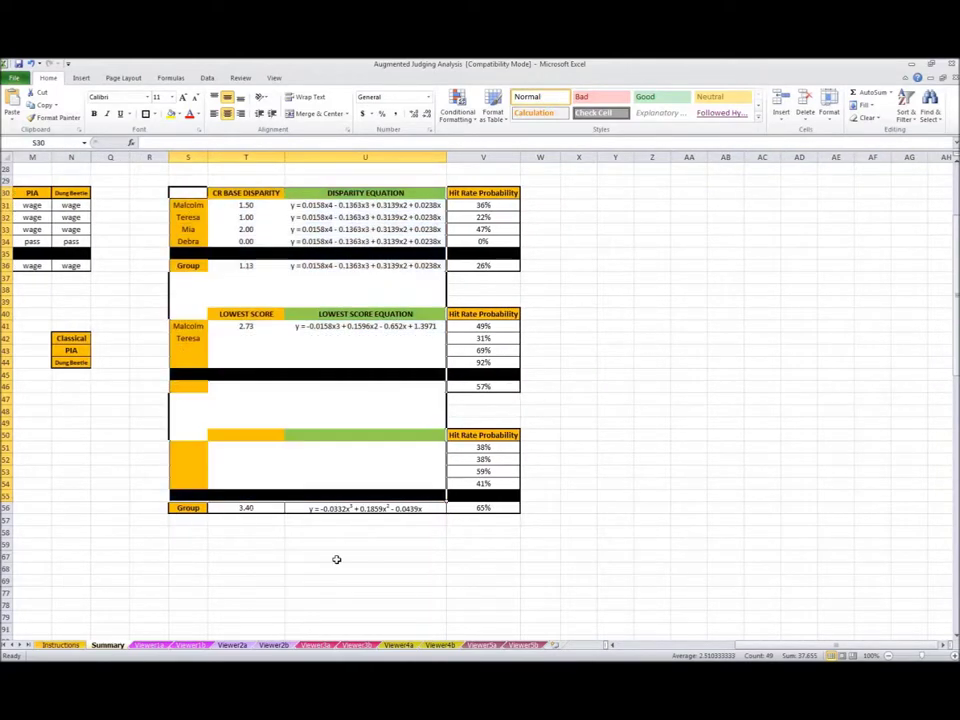
scroll(334, 549, "down", 1)
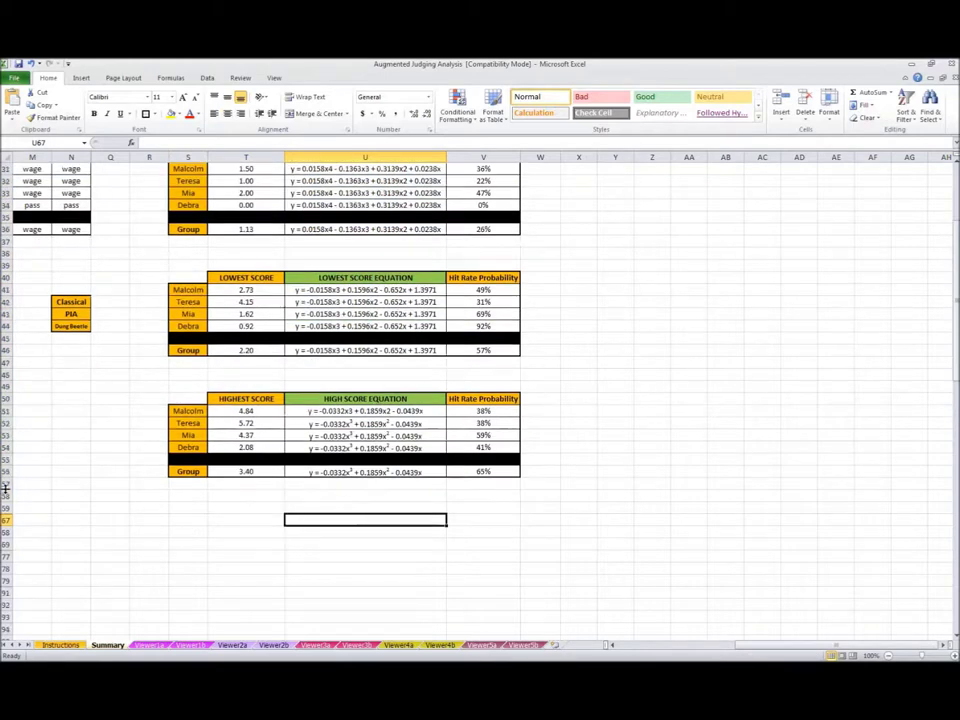
Step: Unhide rows 56–62 to show the Reliability table: 60%, 65%, 70%, 75%, Group 68%
left_click_drag(5, 471, 5, 543)
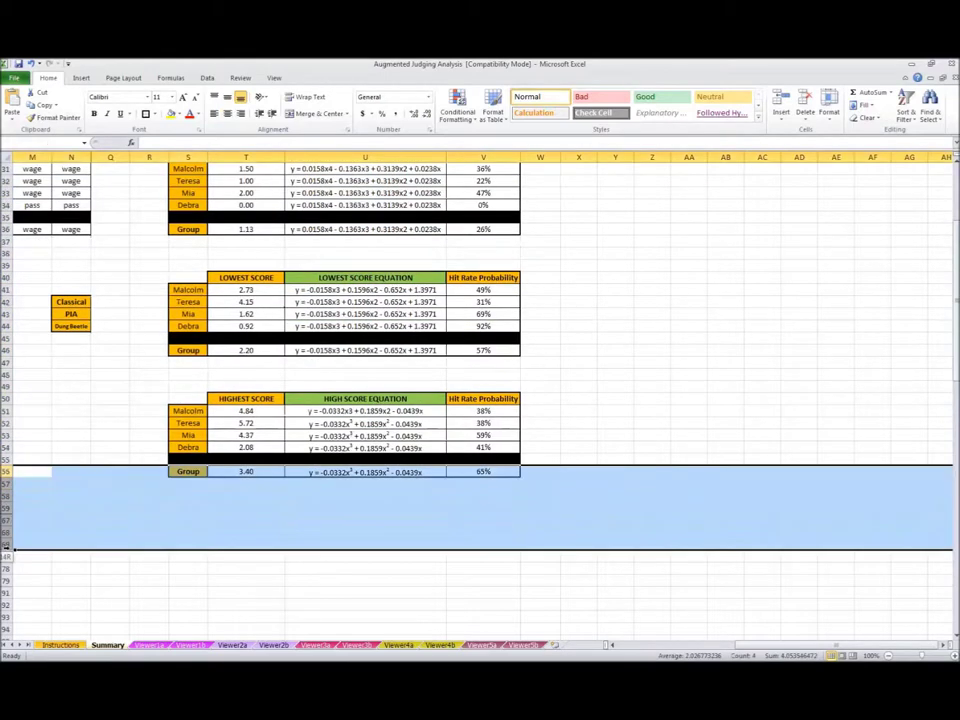
right_click(7, 510)
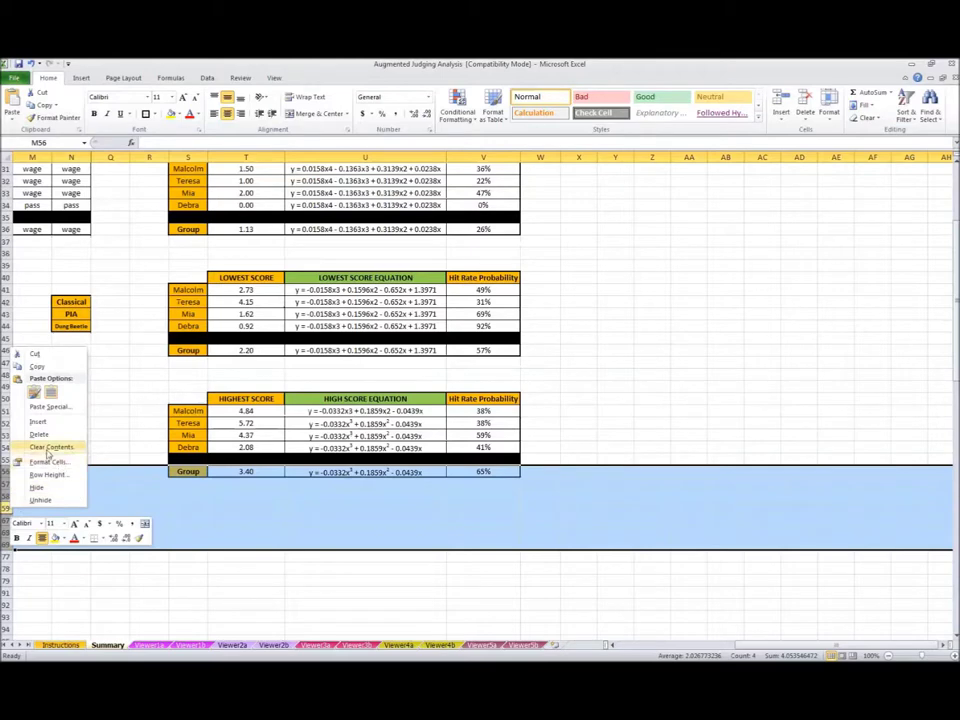
left_click(40, 500)
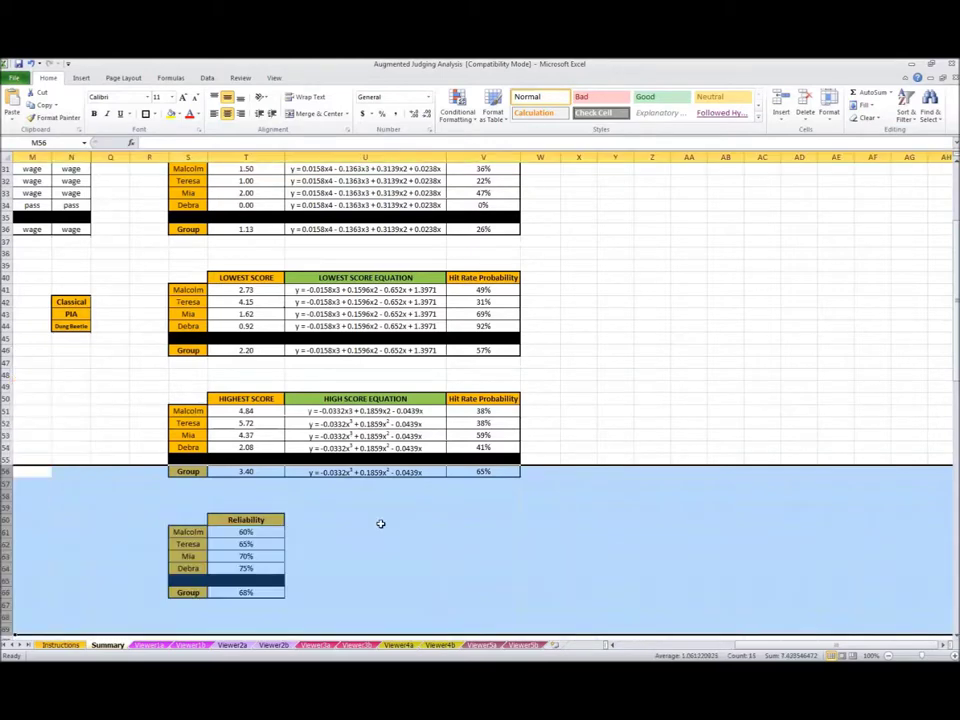
left_click(380, 523)
scroll(260, 490, "down", 2)
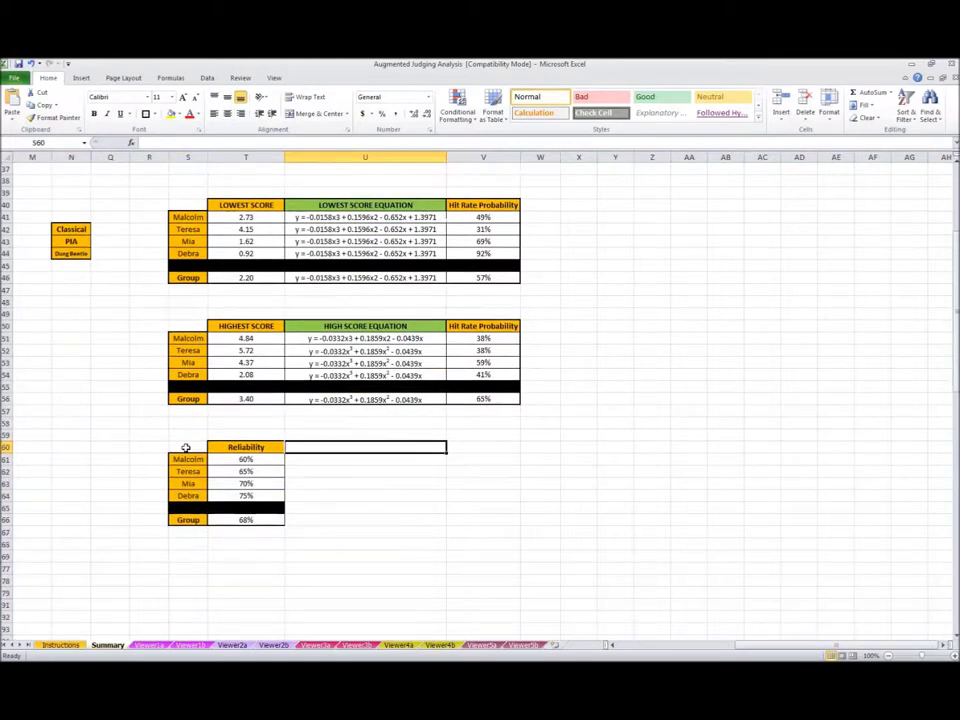
left_click_drag(185, 448, 244, 518)
left_click_drag(300, 435, 150, 525)
left_click(499, 495)
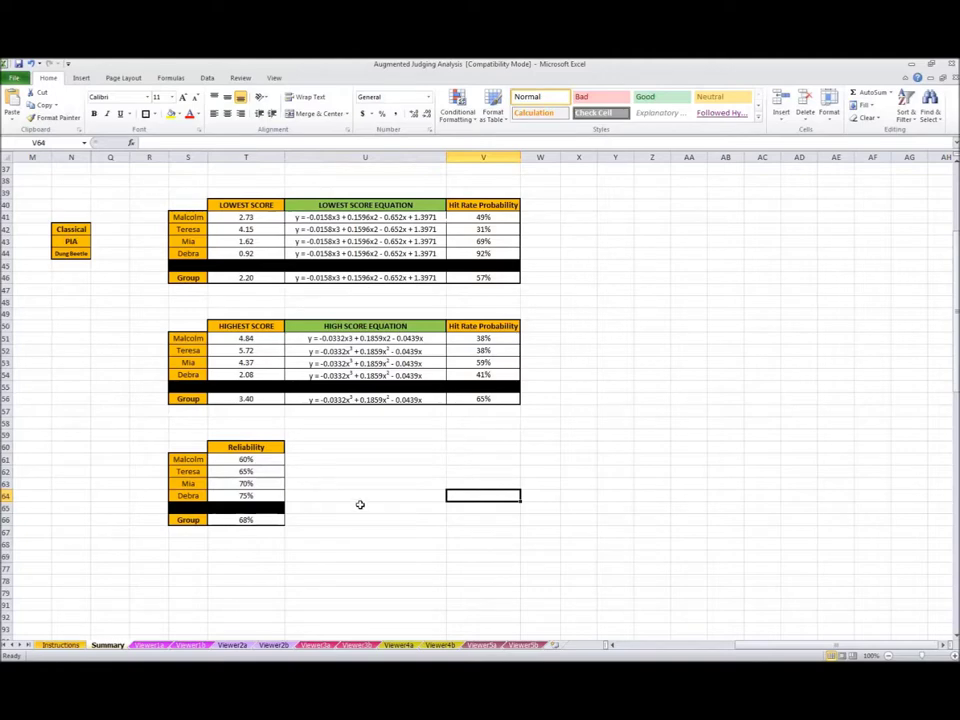
Step: Compare the disparity, lowest-score and highest-score hit-rate percentage columns
scroll(388, 480, "down", 1)
scroll(388, 480, "up", 2)
scroll(392, 480, "up", 2)
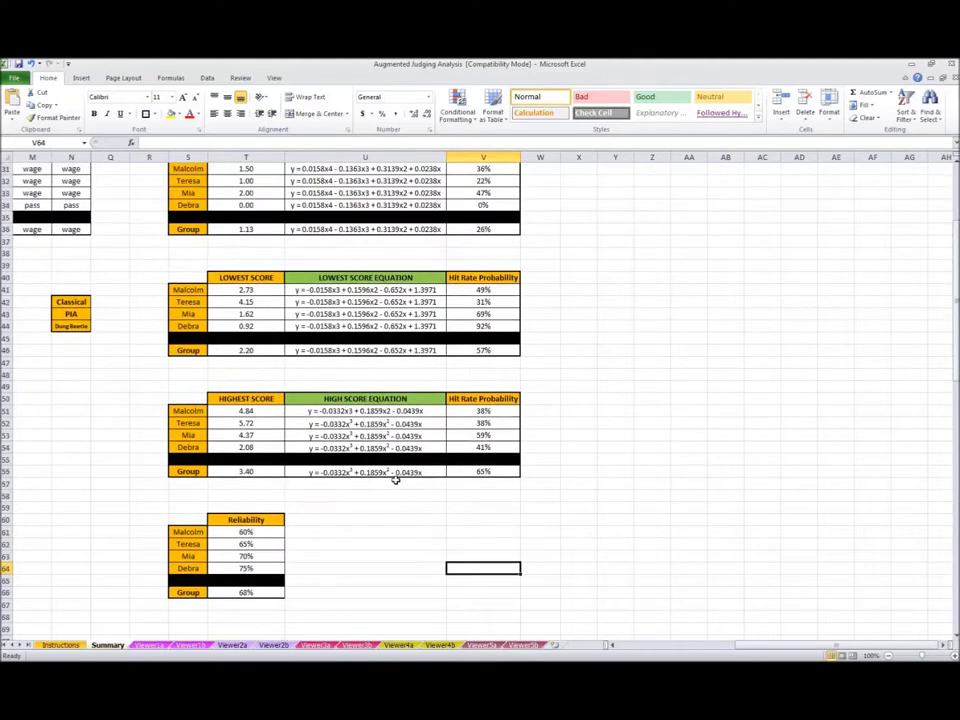
left_click_drag(483, 205, 483, 241)
left_click_drag(483, 326, 484, 374)
left_click_drag(484, 447, 485, 496)
Step: Select rows 67–72 around the next hidden section and bring up their row options
scroll(242, 497, "down", 2)
left_click_drag(242, 497, 266, 541)
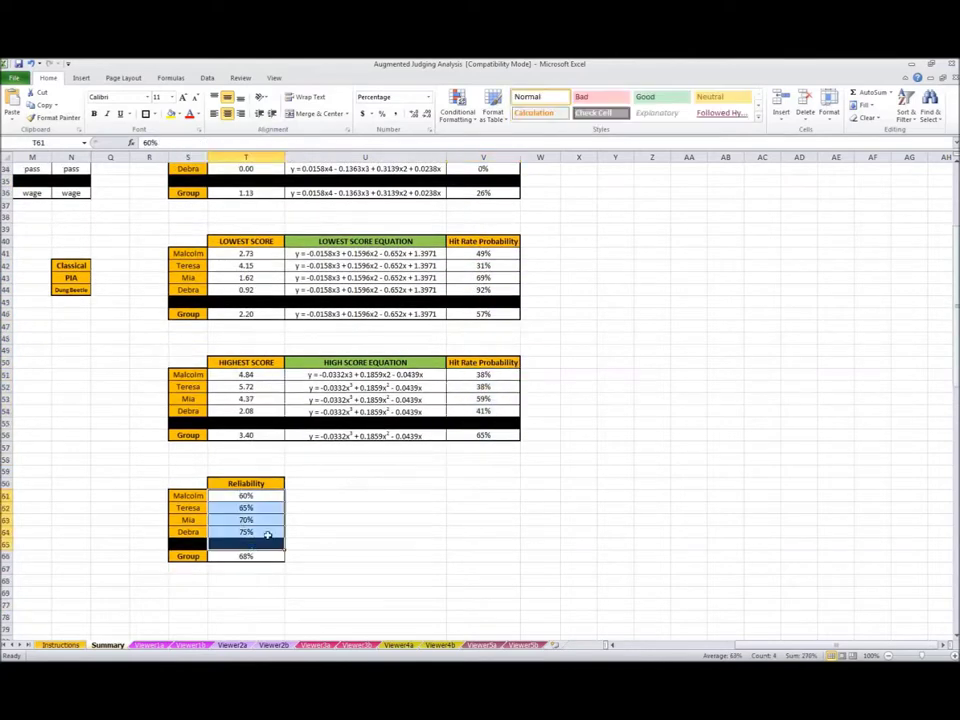
scroll(377, 471, "down", 2)
scroll(377, 471, "down", 2)
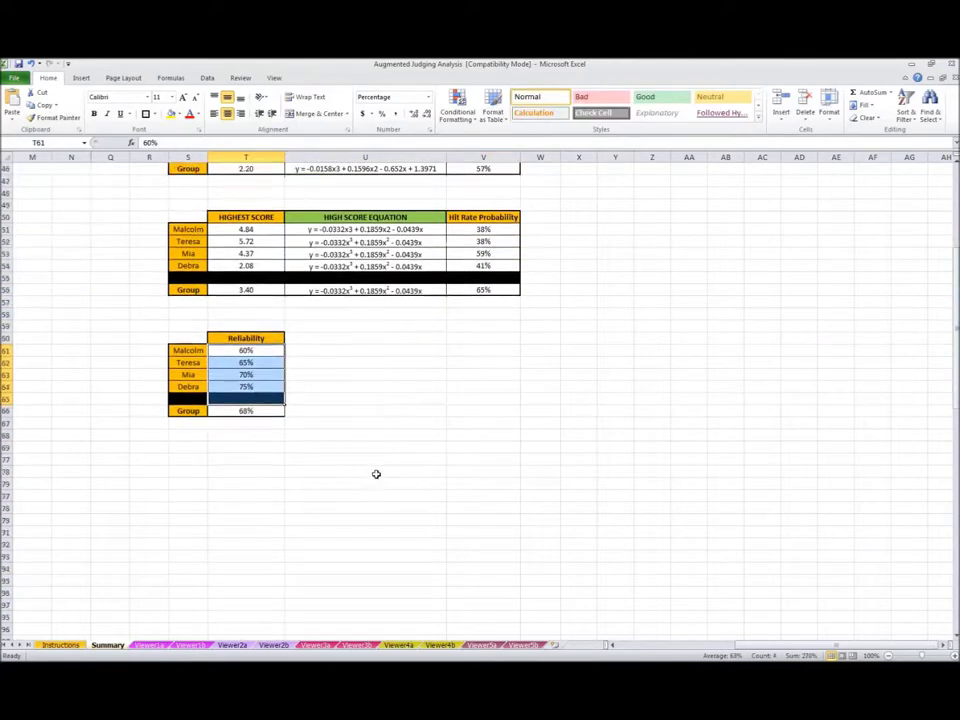
left_click_drag(6, 423, 6, 483)
right_click(6, 447)
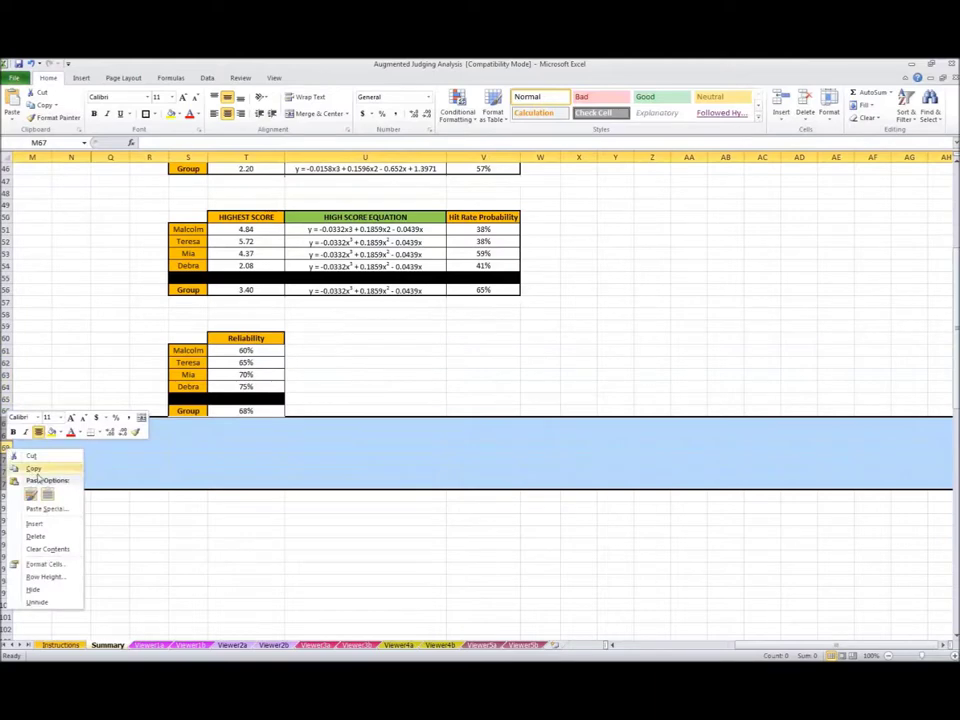
Step: Unhide rows 67–72 to reveal the combined table: Group Disparity 26%, LCR 57%, HCR 65%, Reliability 68%
left_click(36, 601)
left_click(398, 424)
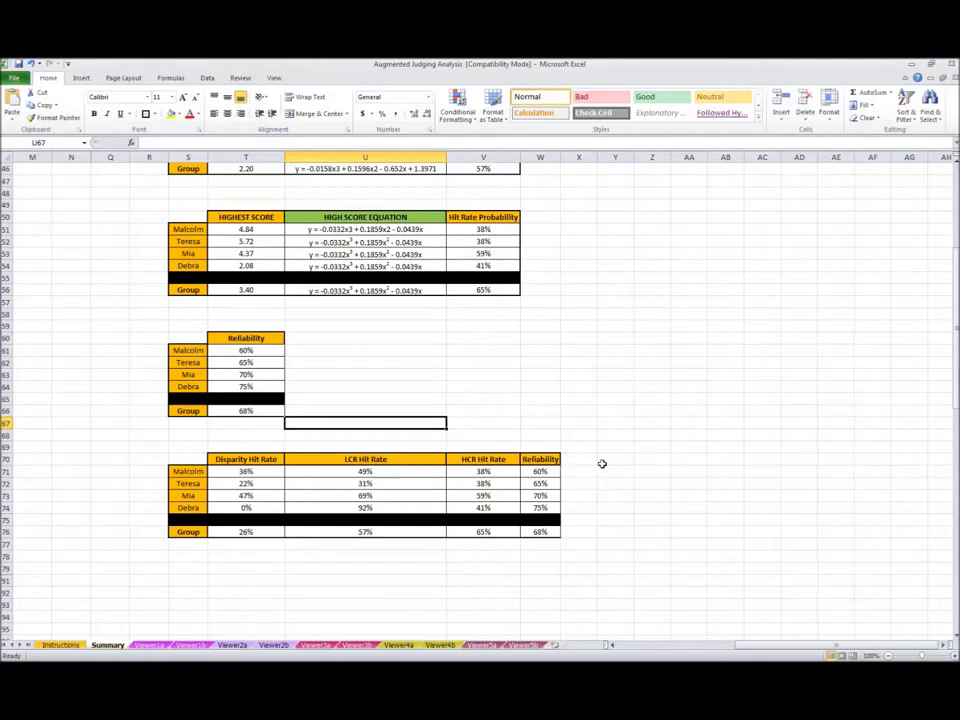
scroll(602, 463, "down", 2)
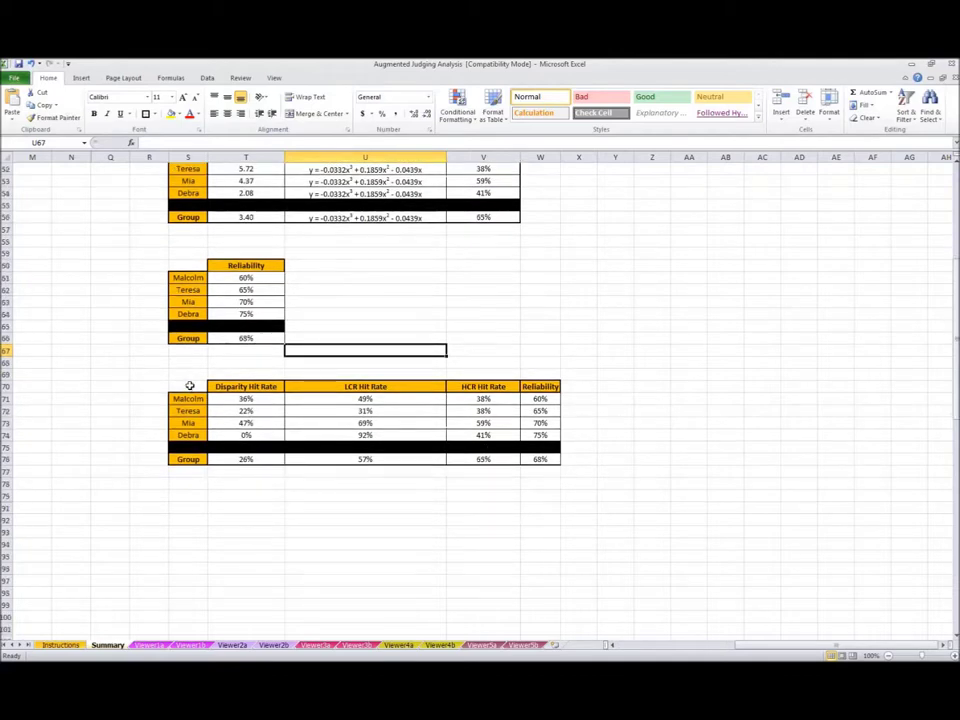
left_click_drag(190, 389, 430, 455)
left_click(674, 438)
left_click_drag(632, 362, 92, 500)
left_click(595, 508)
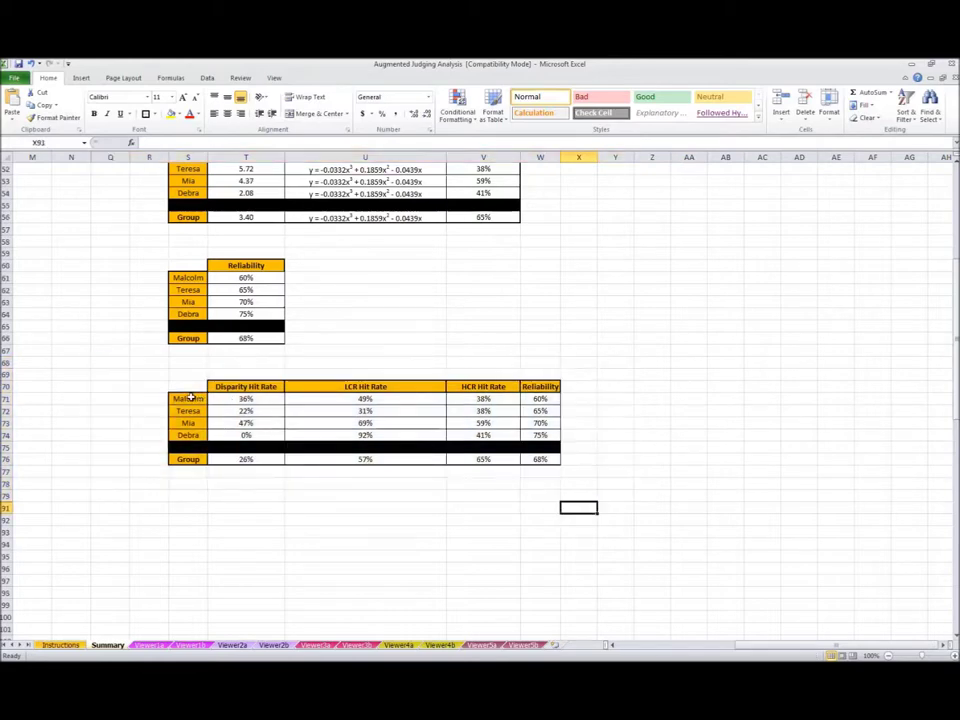
left_click(272, 398)
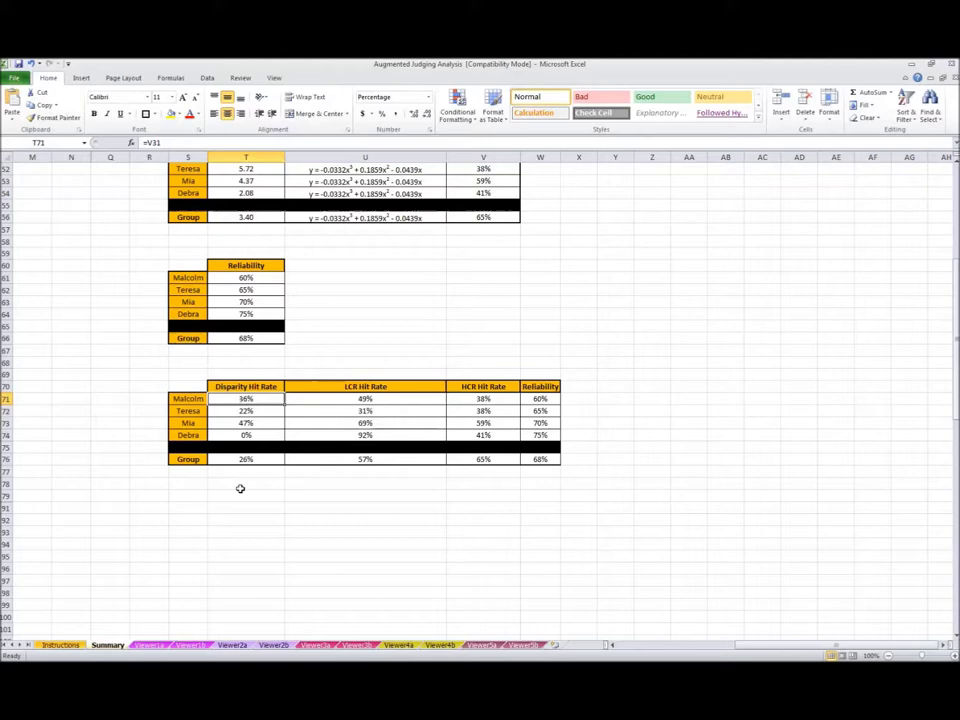
scroll(244, 450, "up", 3)
scroll(244, 450, "up", 3)
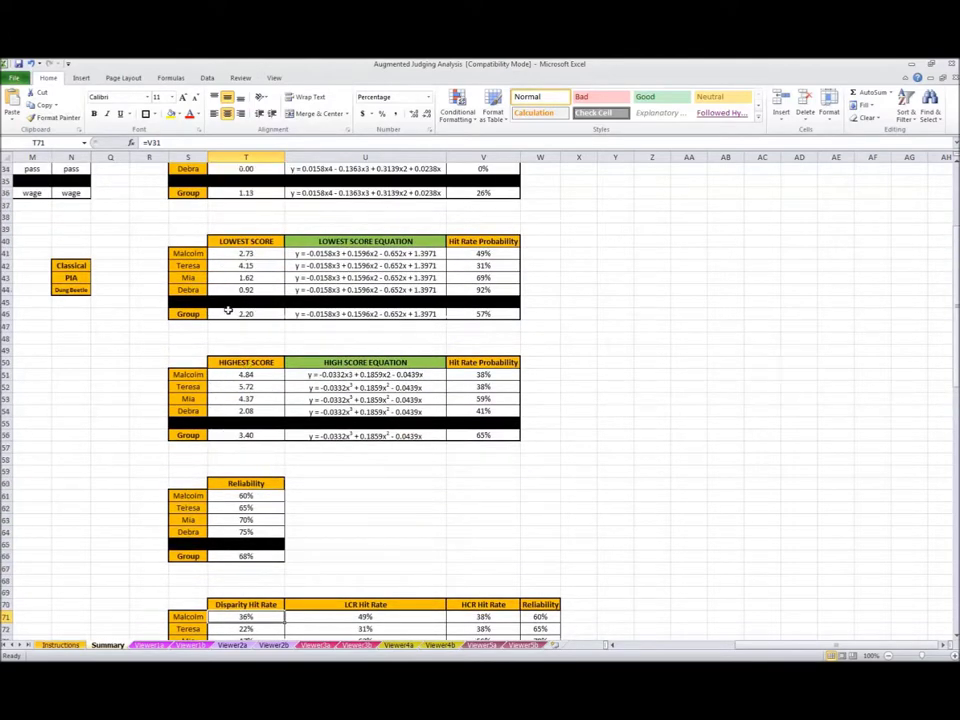
scroll(255, 380, "down", 1)
scroll(255, 380, "down", 5)
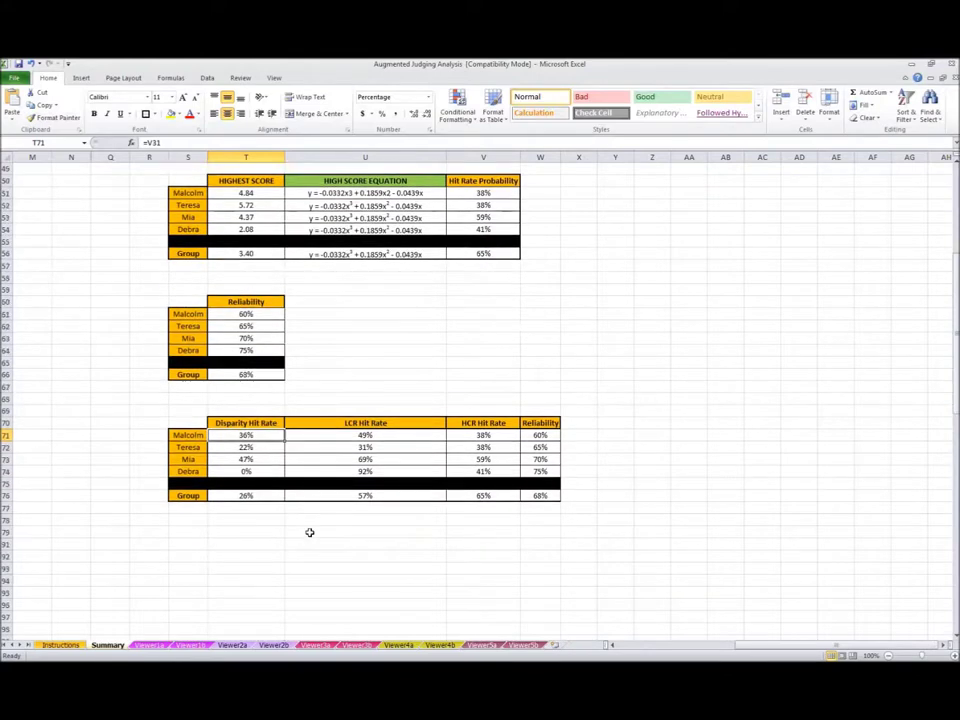
scroll(309, 532, "down", 1)
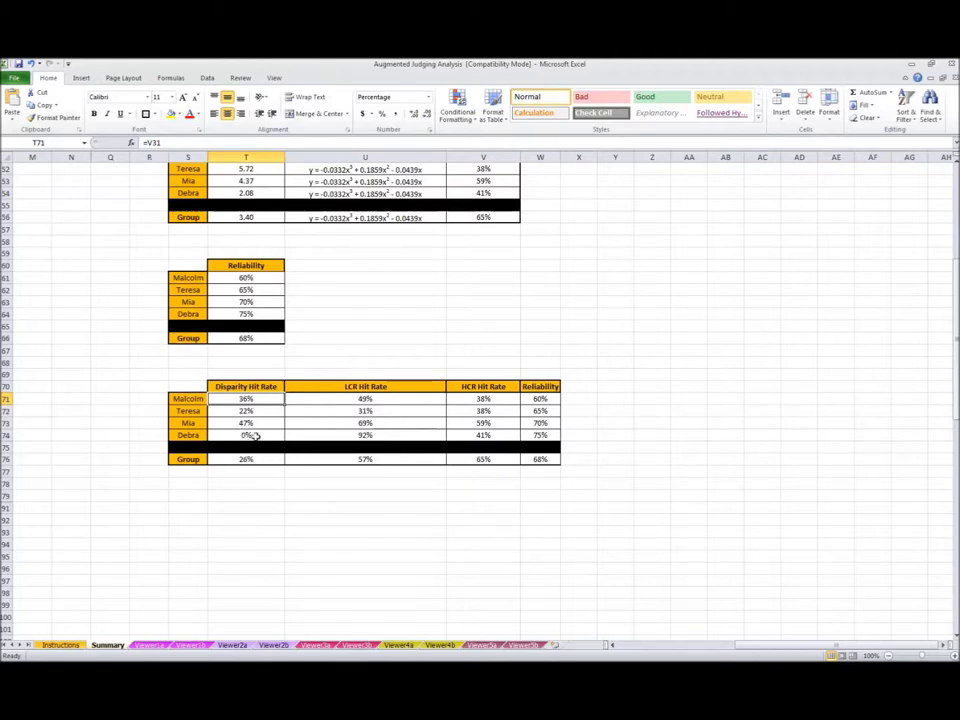
scroll(490, 423, "down", 1)
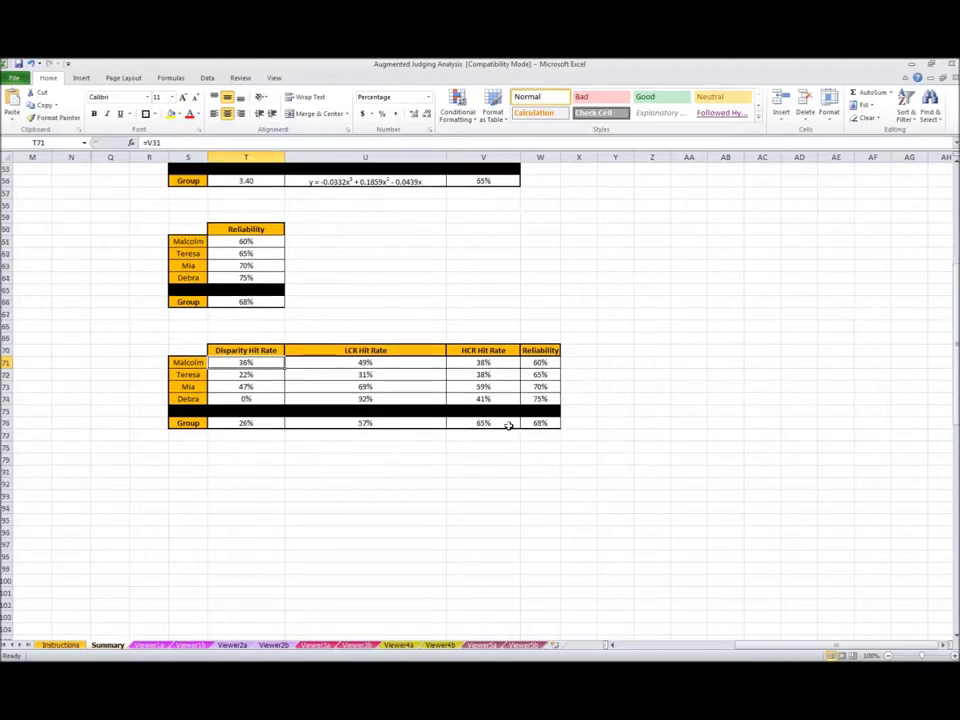
scroll(560, 421, "up", 2)
scroll(673, 431, "up", 1)
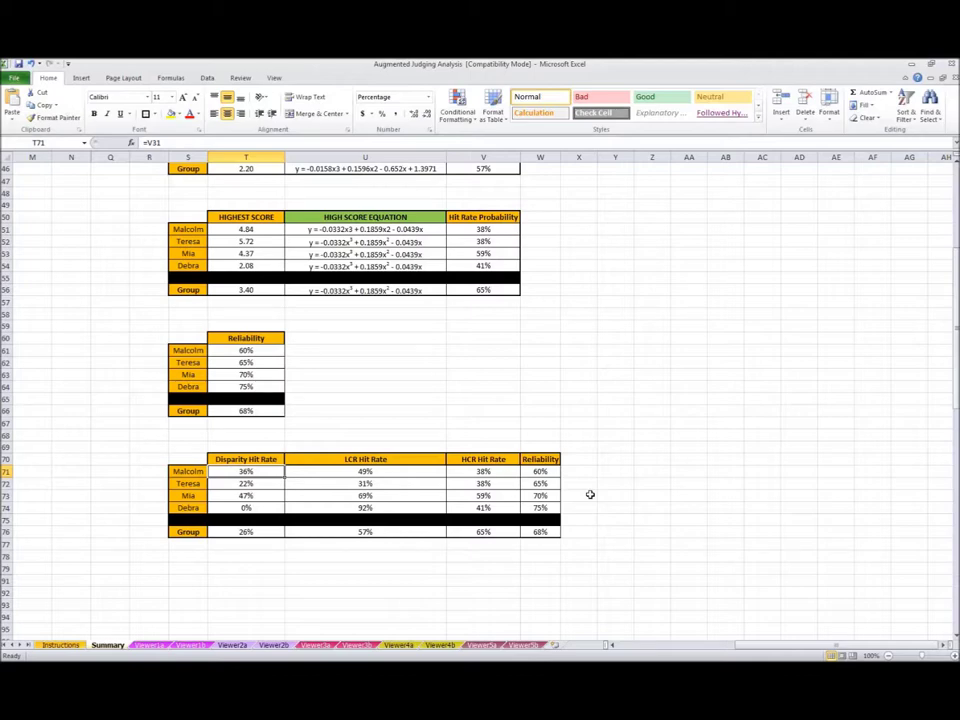
scroll(584, 494, "up", 1)
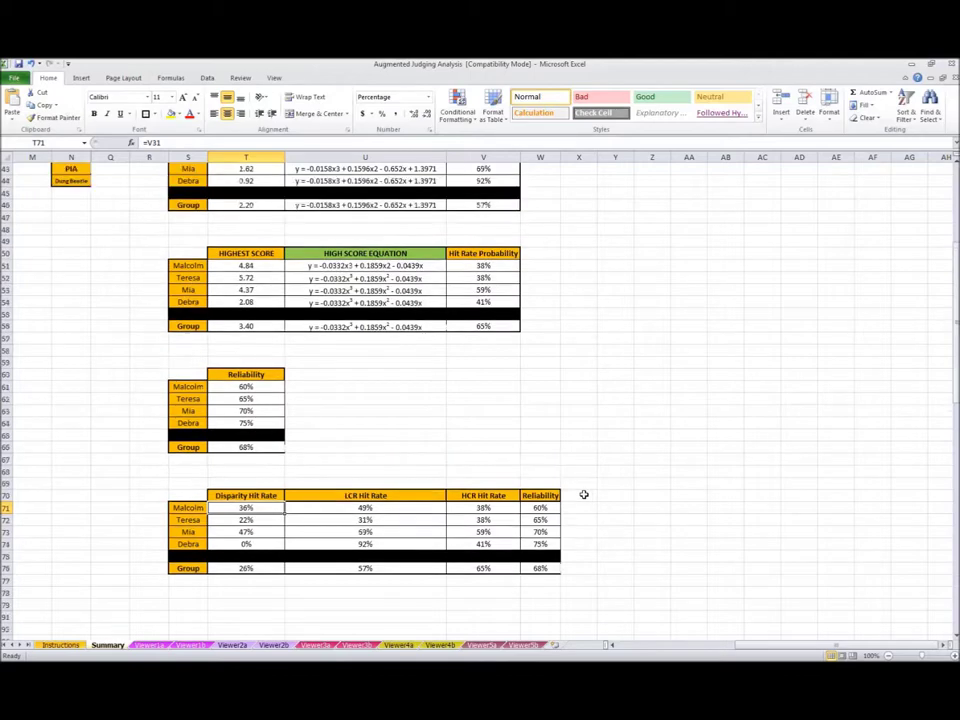
scroll(584, 494, "down", 1)
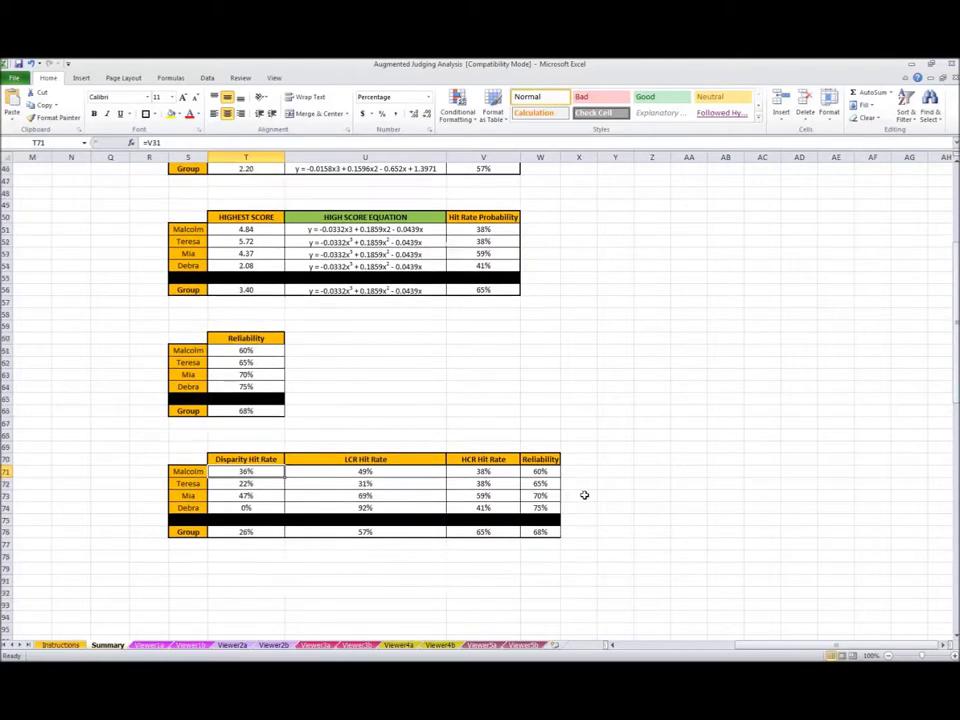
scroll(584, 494, "down", 1)
scroll(584, 494, "down", 2)
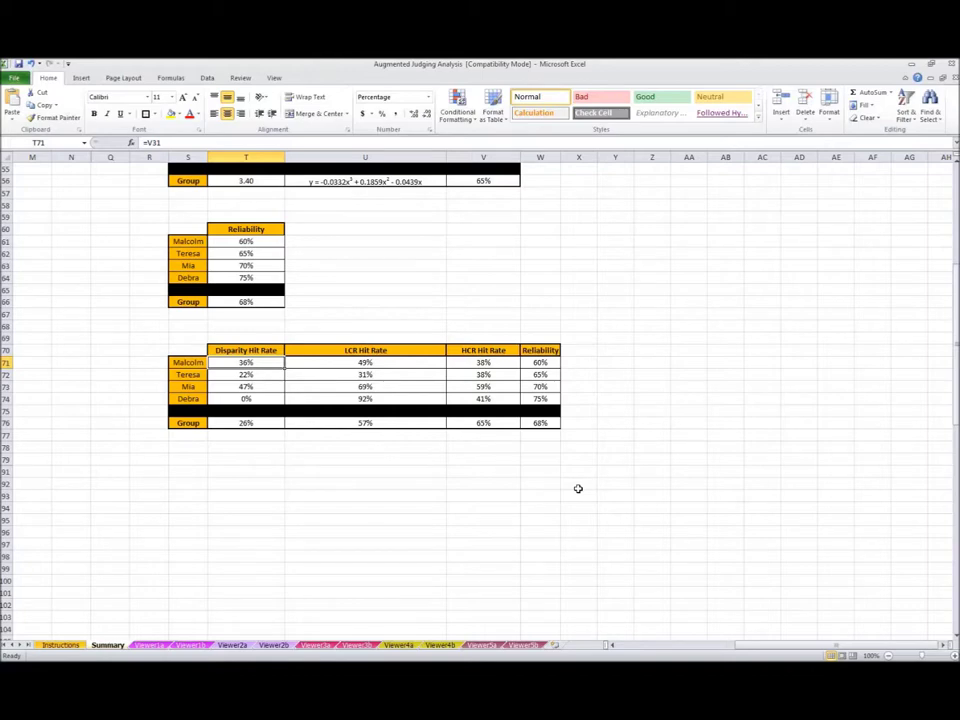
left_click(579, 300)
left_click(588, 323)
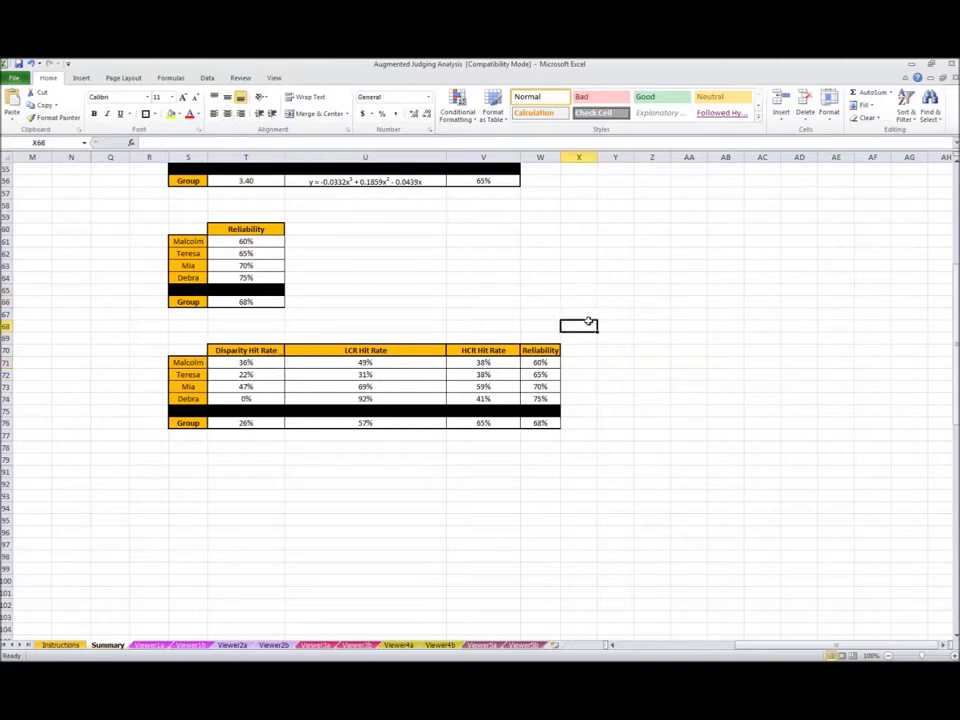
left_click_drag(588, 323, 159, 399)
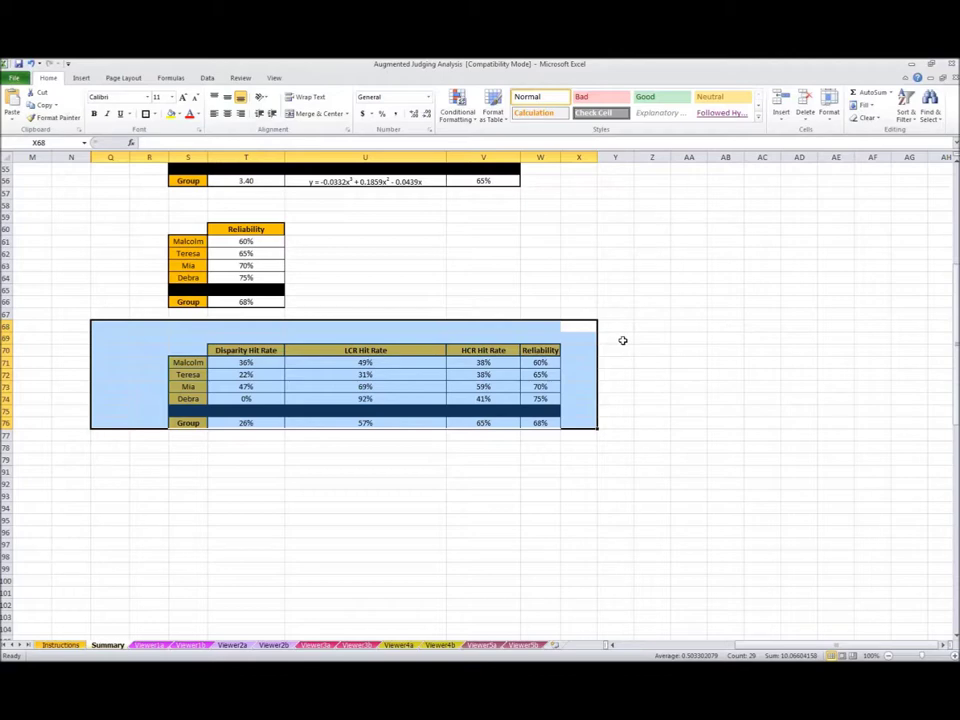
left_click_drag(640, 338, 140, 486)
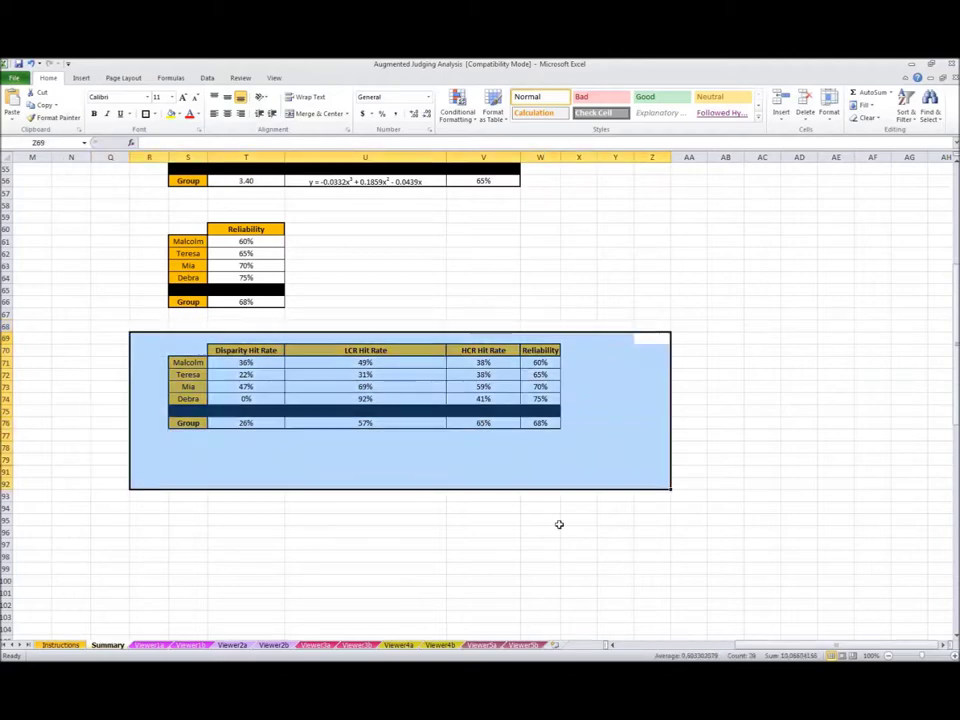
Step: Unhide the rows below the combined table to show the $1,000.00 bankroll and Recommended Wager table
left_click(559, 524)
left_click_drag(8, 436, 14, 497)
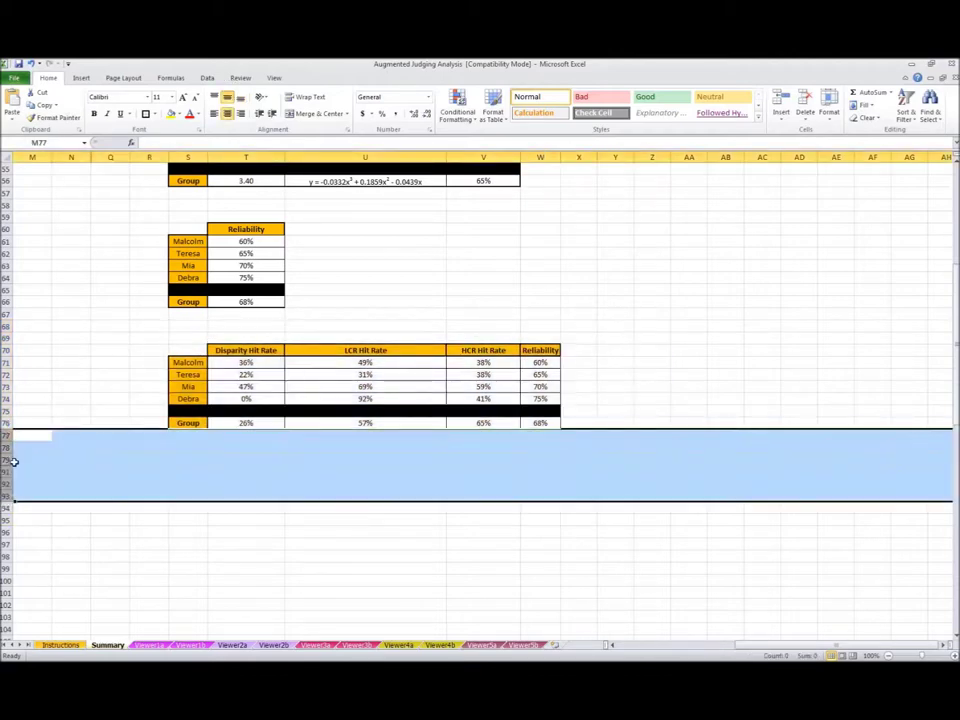
right_click(14, 461)
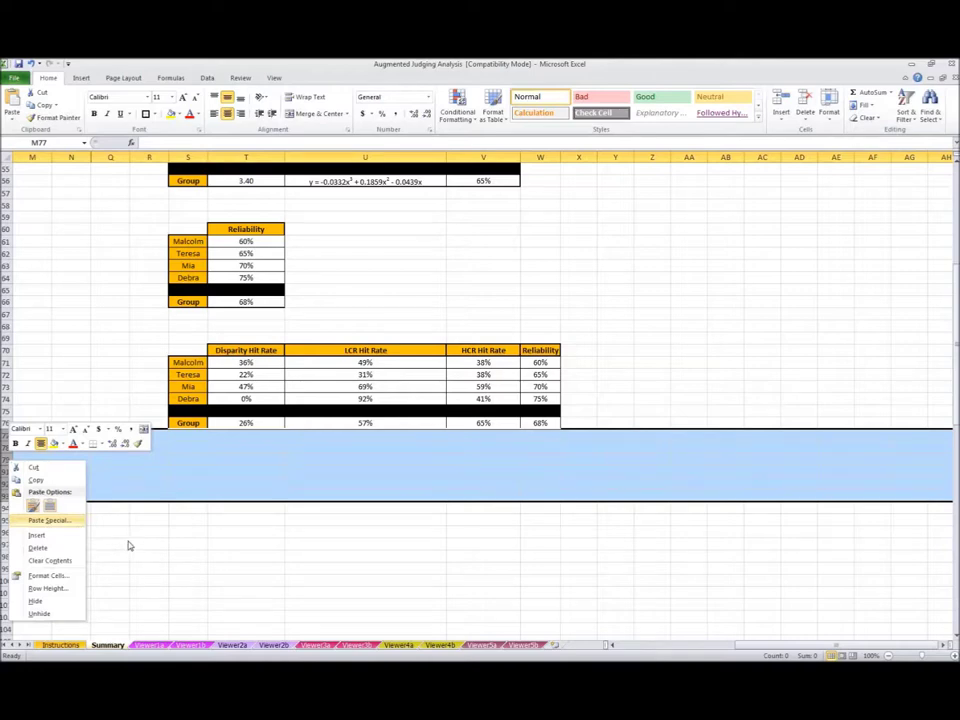
left_click(40, 613)
left_click(470, 472)
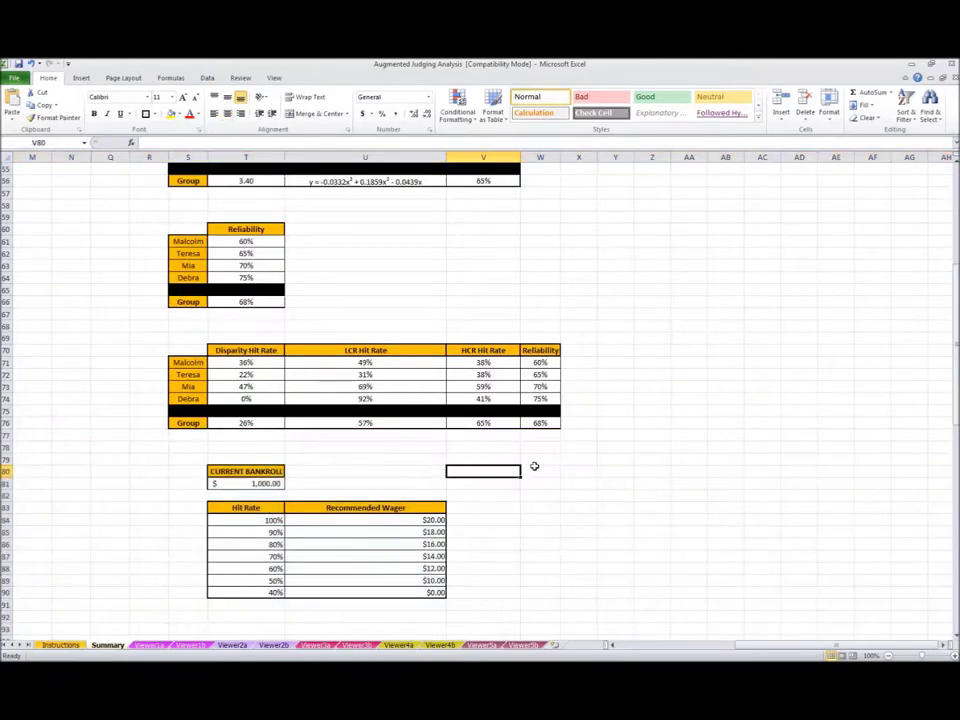
scroll(576, 437, "down", 1)
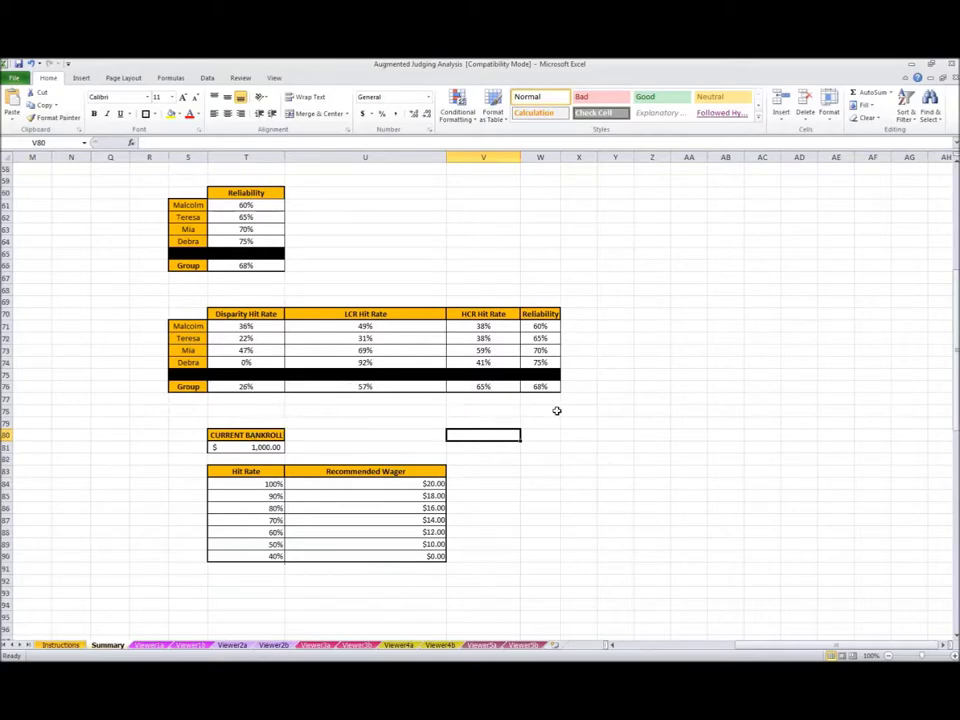
left_click_drag(576, 418, 443, 380)
scroll(268, 373, "down", 2)
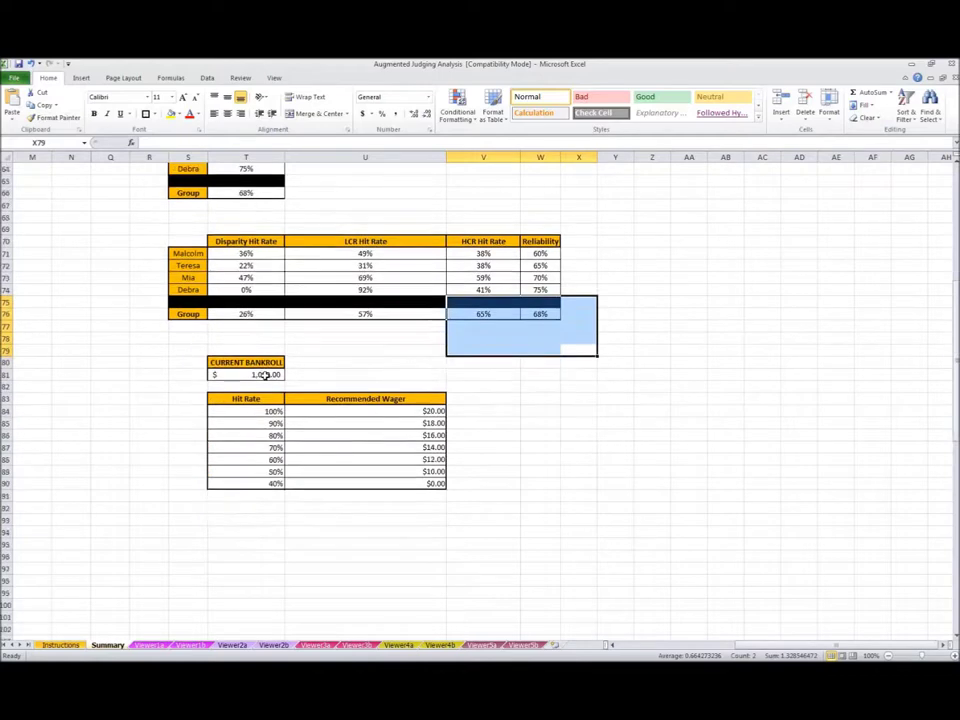
left_click(267, 374)
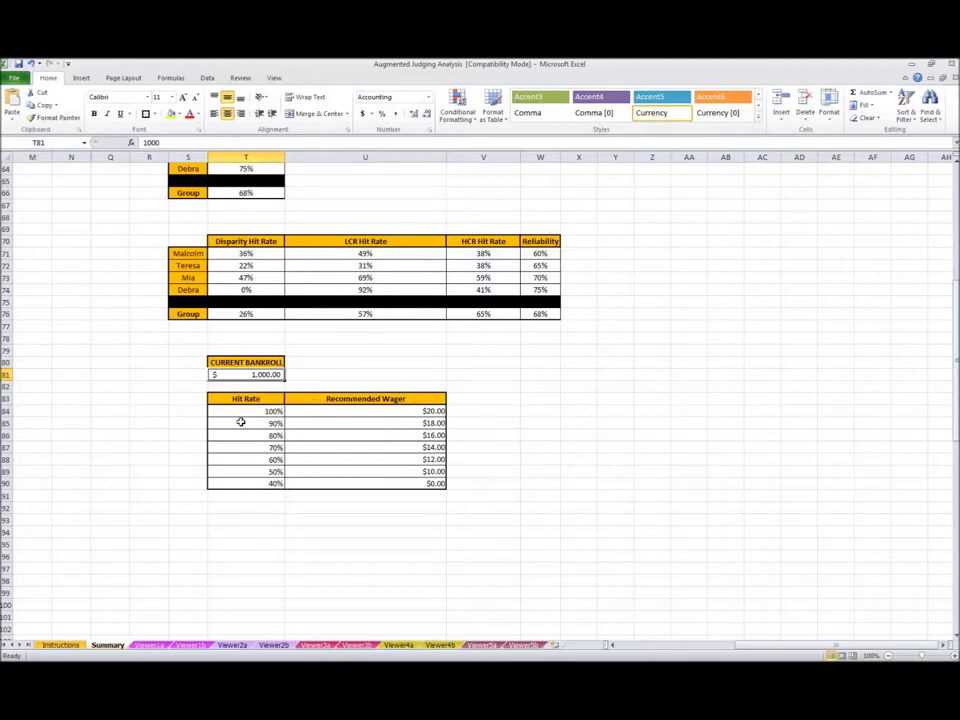
left_click_drag(242, 411, 301, 418)
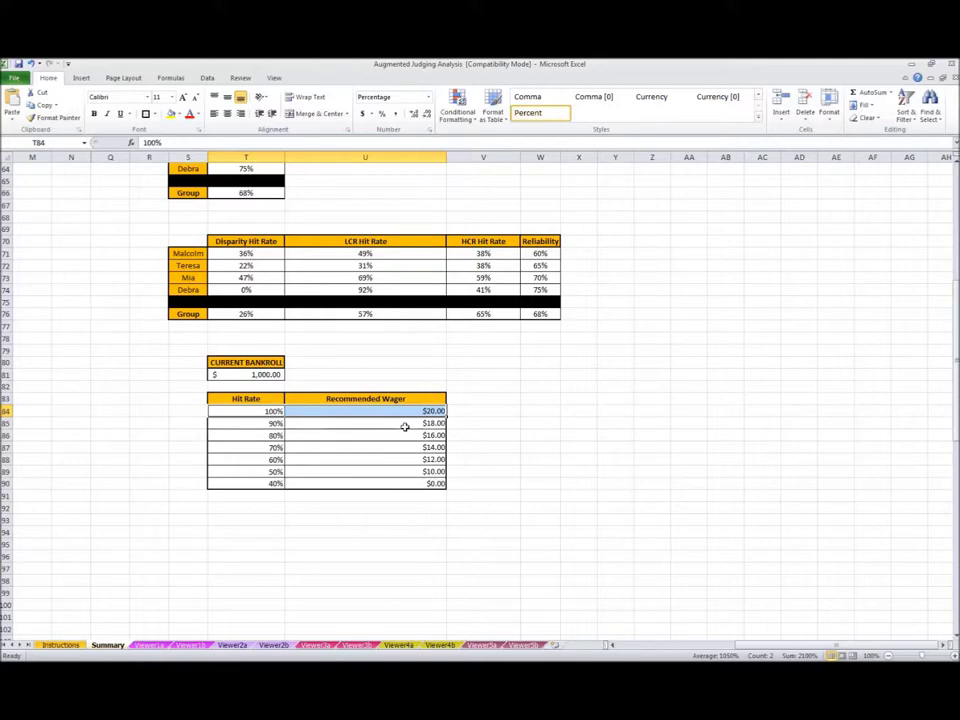
Step: Change the current bankroll in T81 to $2,000
left_click(264, 375)
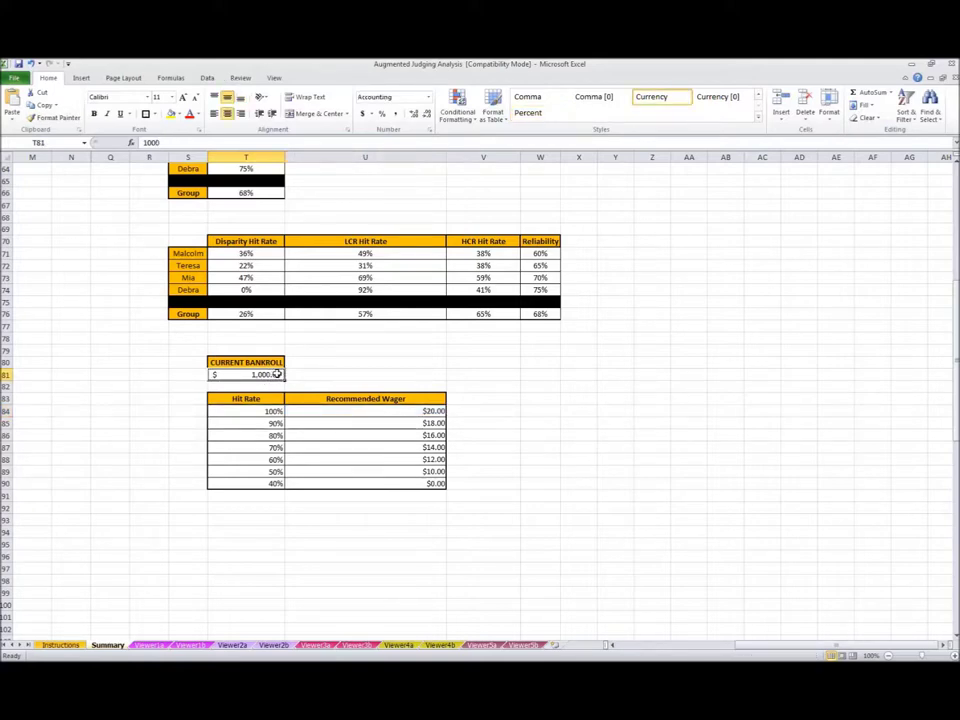
type("2,000")
key("Return")
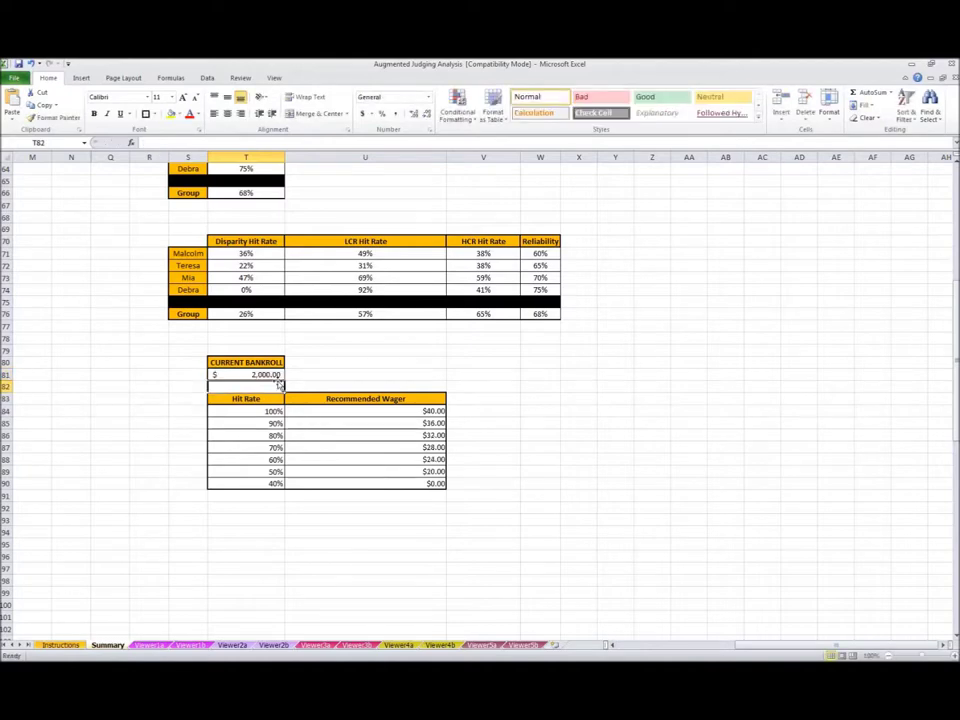
Step: Review the =$T$81*2%*T84 wager formulas and the resulting hit rate–wager table
left_click_drag(276, 412, 272, 474)
left_click_drag(386, 411, 381, 472)
left_click(457, 397)
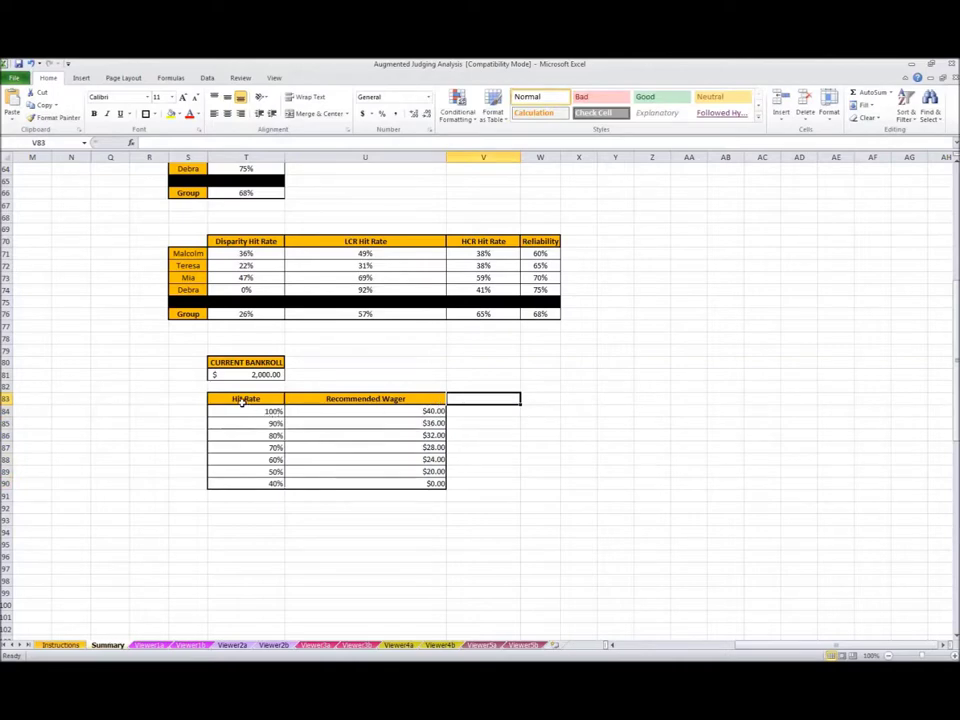
left_click_drag(240, 398, 327, 481)
left_click(484, 446)
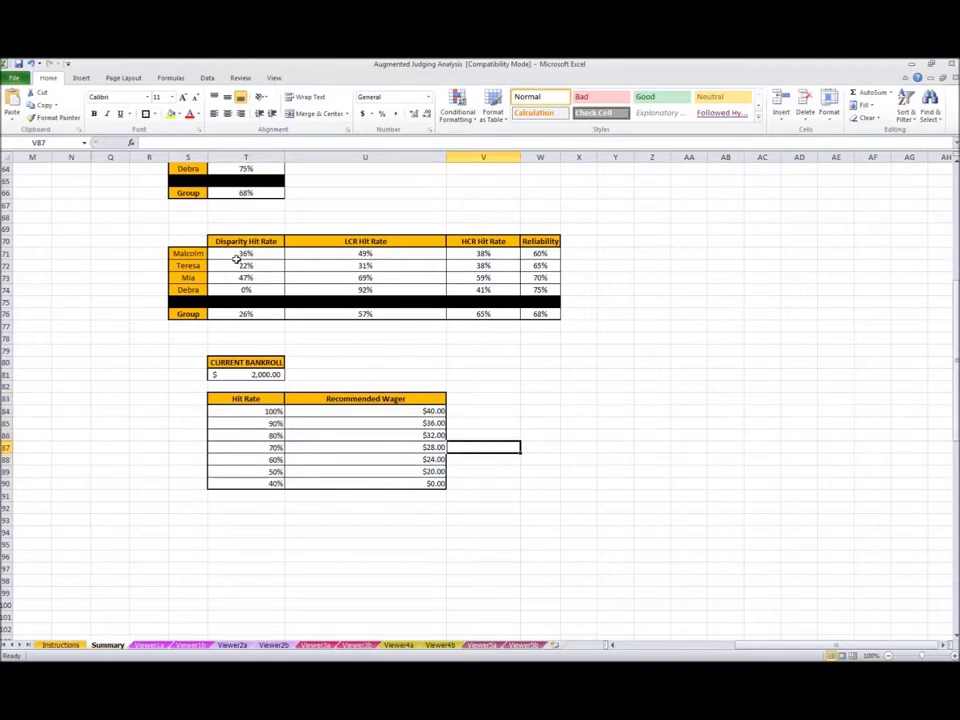
left_click_drag(238, 256, 522, 304)
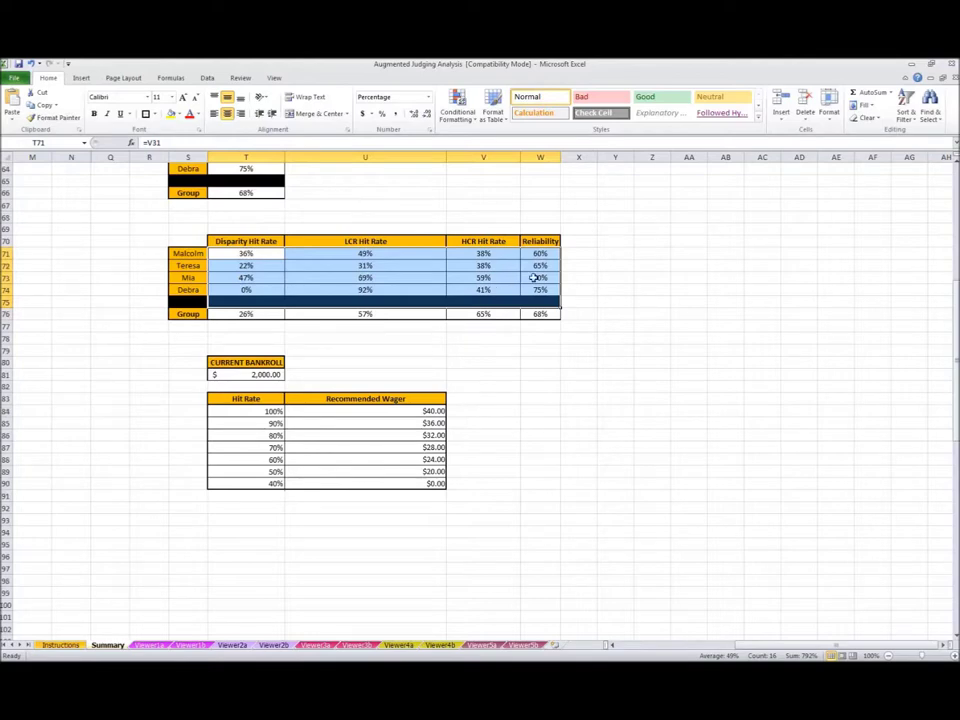
left_click(535, 278)
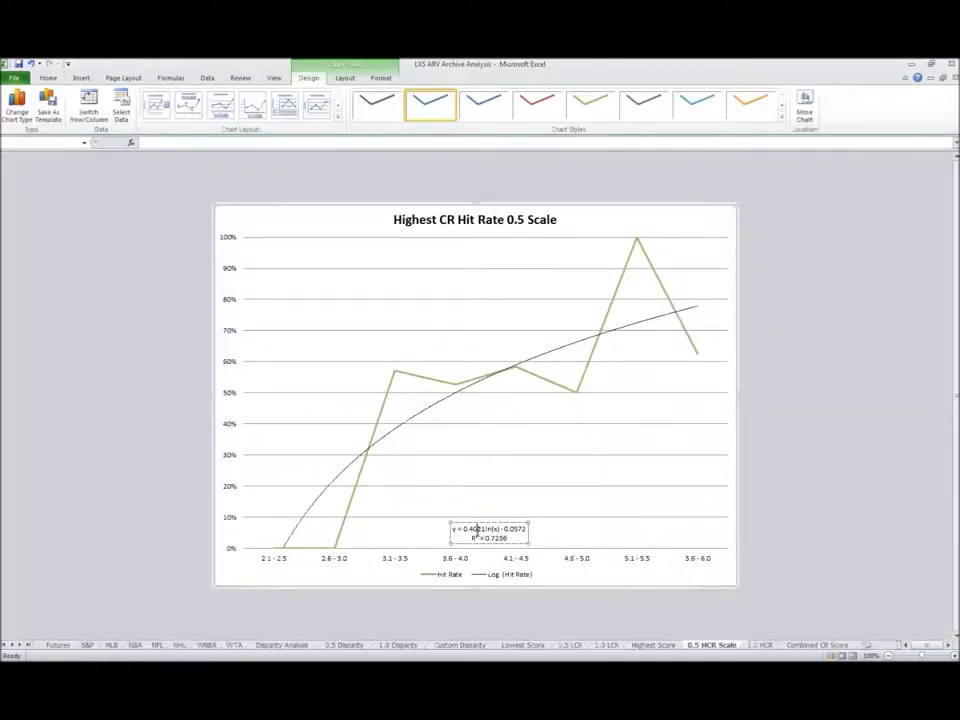
Step: Select the coefficient in the 0.5 HCR Scale trendline equation, then return to Augmented Judging Analysis
double_click(478, 530)
key("alt+Tab")
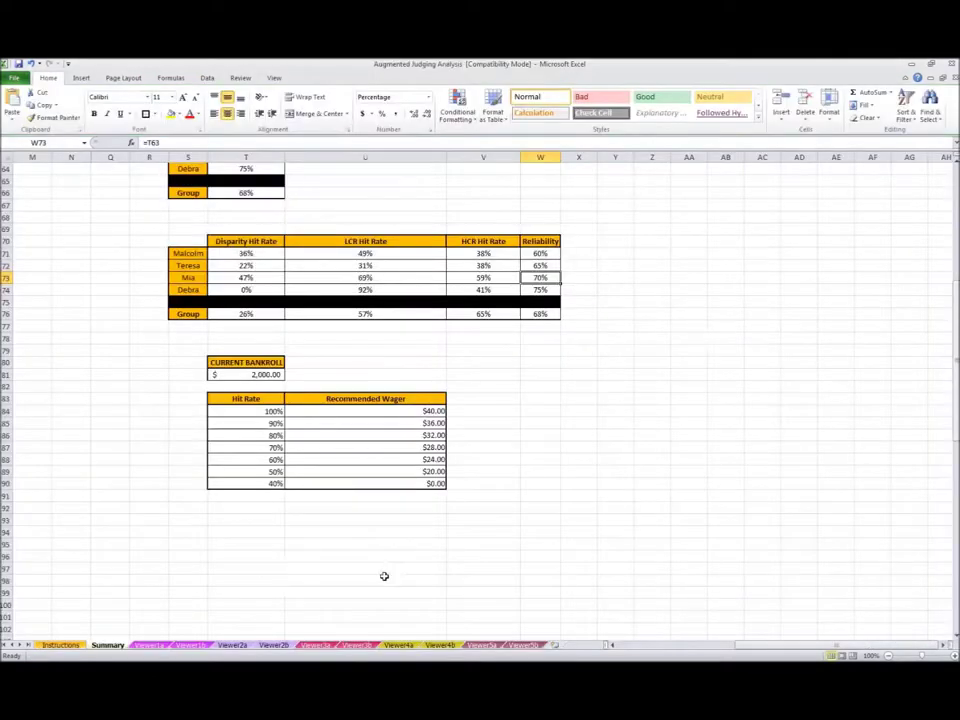
Step: Select the $2,000.00 current bankroll cell T81 on the Summary sheet
left_click(384, 577)
left_click(601, 531)
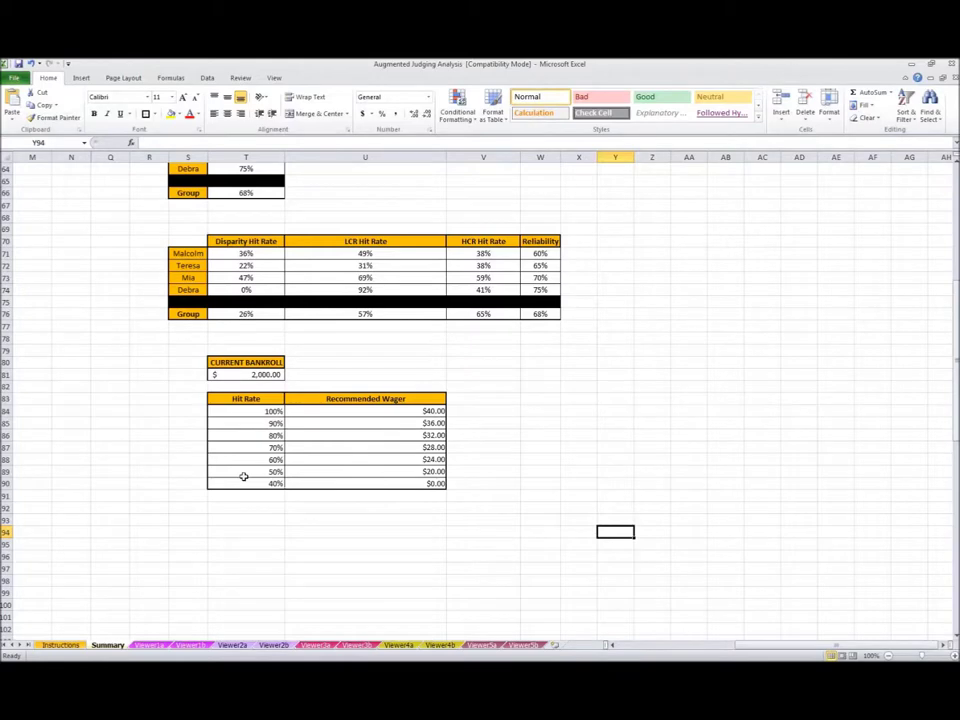
left_click(250, 373)
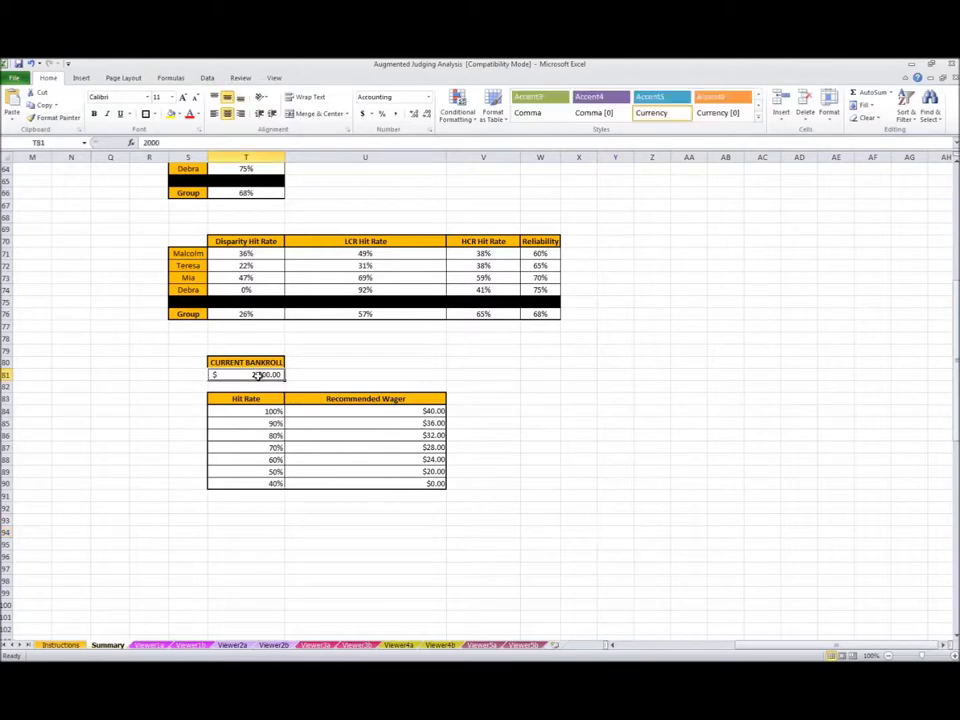